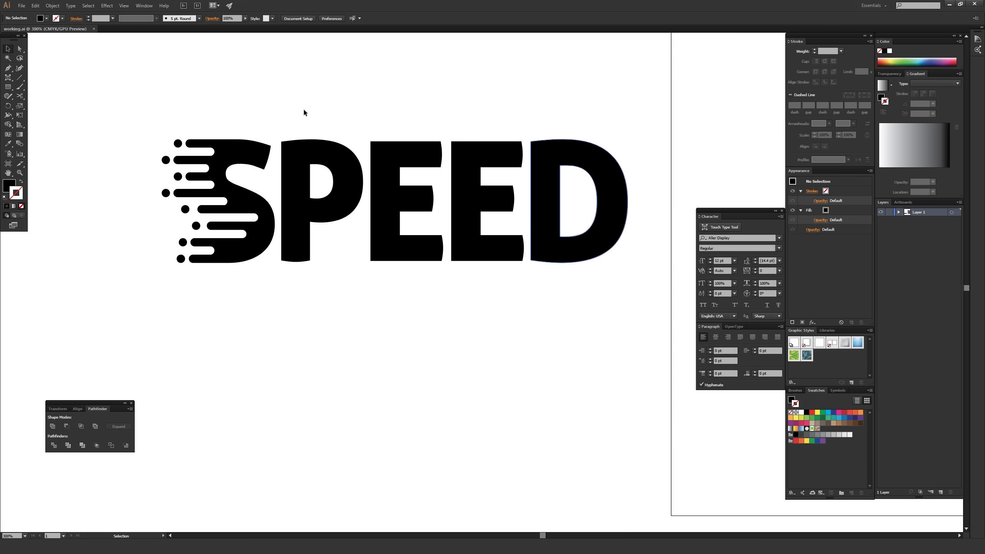
- Examine the finished speed-effect logo and the four SPEED build stages on the artboard
{"action": "key", "text": "ctrl+minus"}
{"action": "key", "text": "ctrl+minus"}
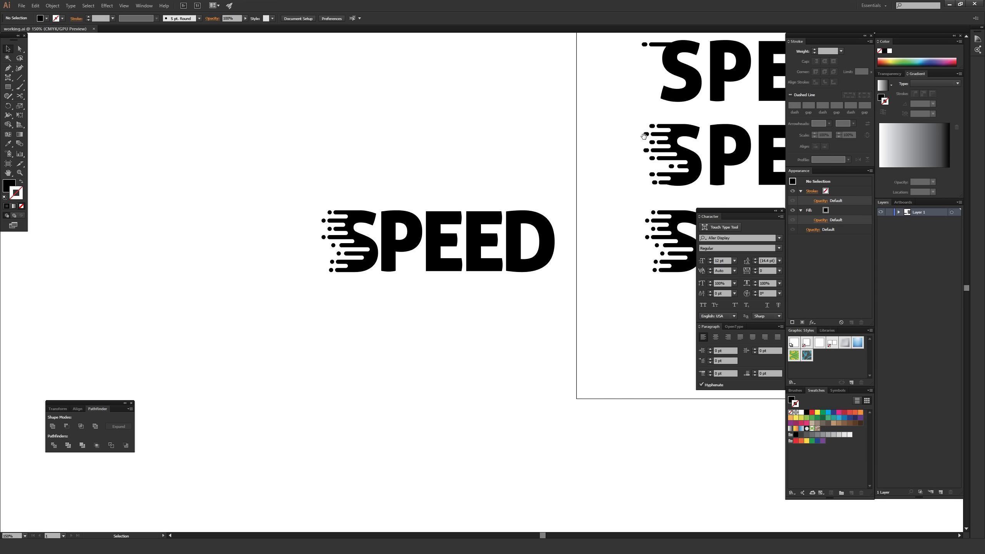
{"action": "left_click_drag", "start_coordinate": [662, 137], "coordinate": [387, 250]}
{"action": "left_click_drag", "start_coordinate": [544, 199], "coordinate": [471, 194]}
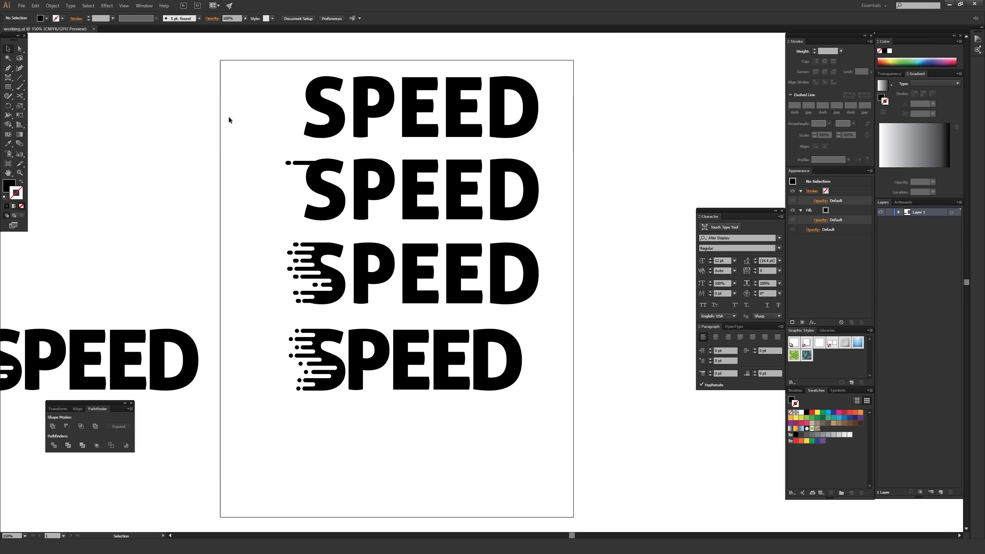
{"action": "left_click_drag", "start_coordinate": [253, 73], "coordinate": [310, 134]}
{"action": "left_click", "coordinate": [243, 147]}
{"action": "left_click_drag", "start_coordinate": [259, 157], "coordinate": [358, 205]}
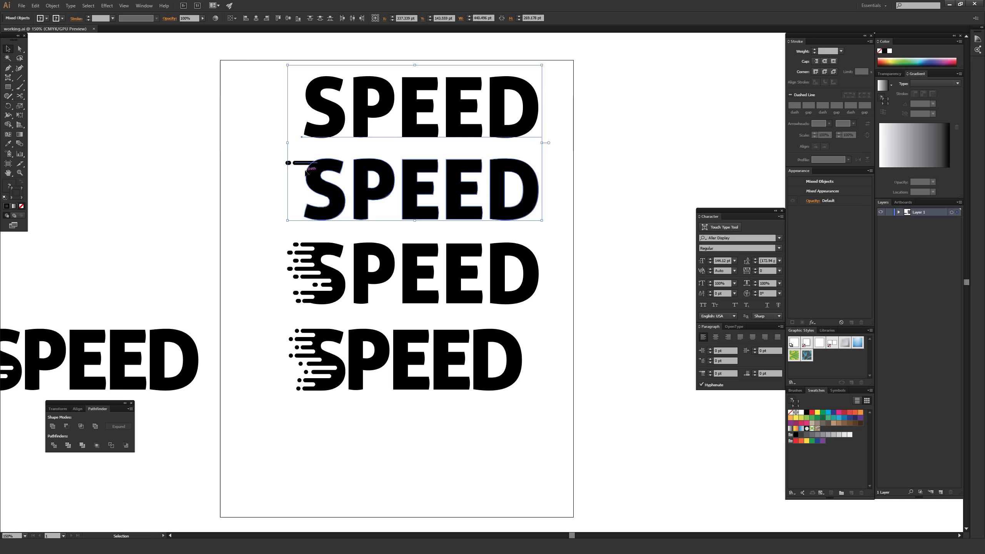
{"action": "left_click", "coordinate": [284, 234]}
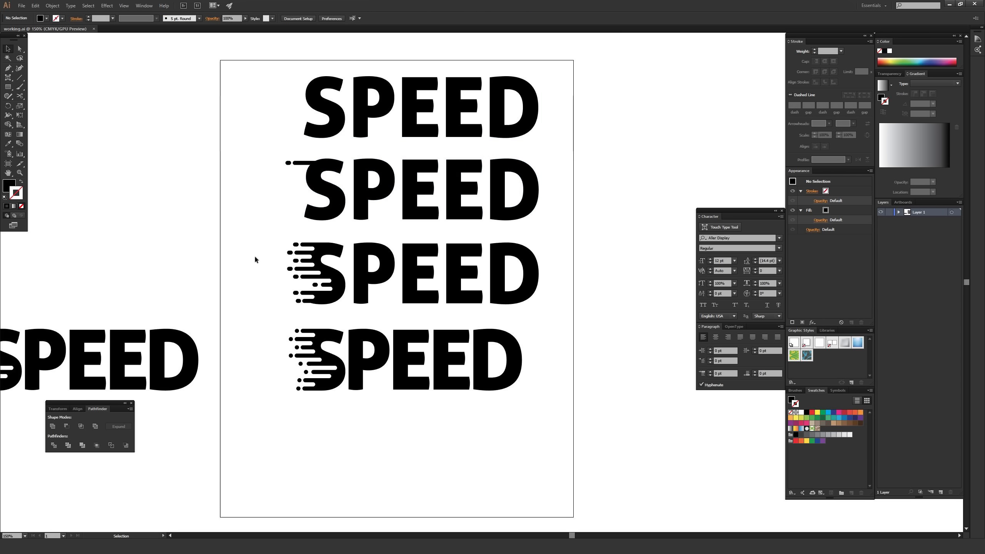
- Duplicate the plain SPEED text from the first row onto the empty canvas right of the artboard
{"action": "left_click_drag", "start_coordinate": [609, 206], "coordinate": [341, 217]}
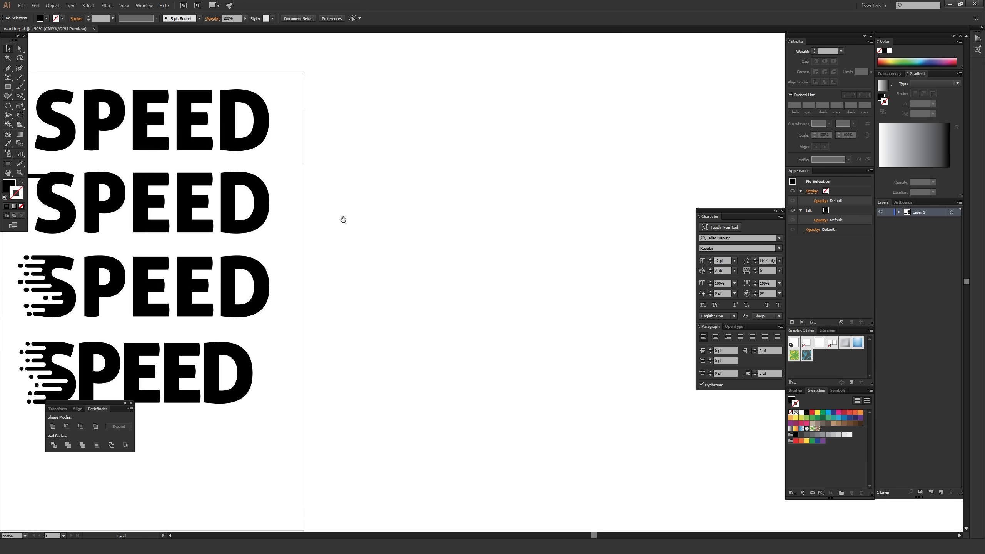
{"action": "left_click_drag", "start_coordinate": [195, 144], "coordinate": [566, 138]}
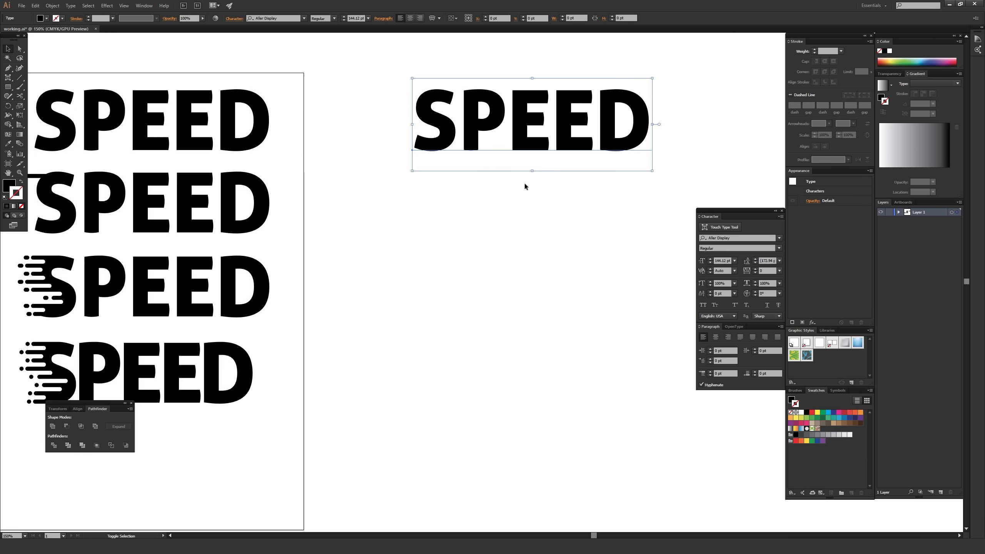
{"action": "left_click", "coordinate": [308, 176]}
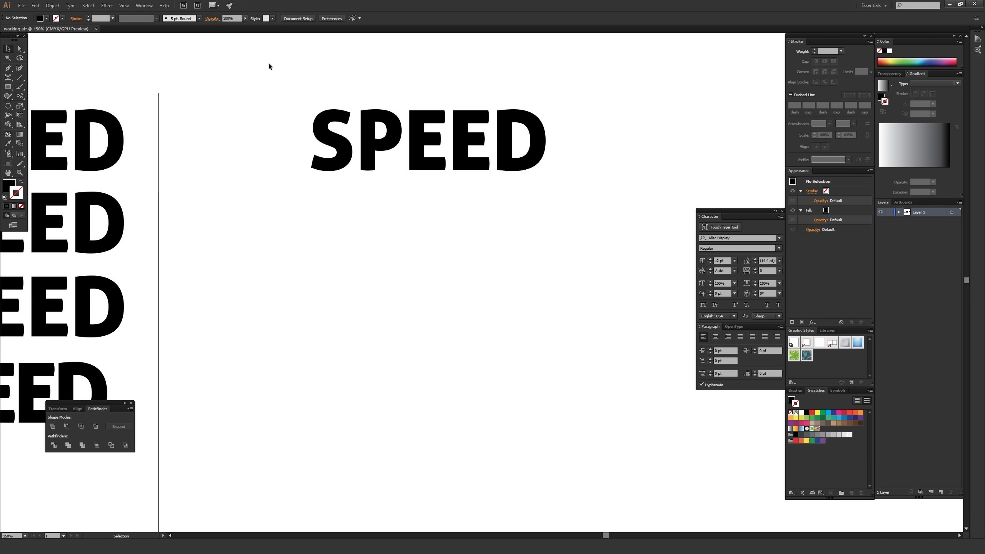
- Check which font the duplicated SPEED text uses and whether the Stroke panel is enabled
{"action": "left_click_drag", "start_coordinate": [269, 64], "coordinate": [611, 225]}
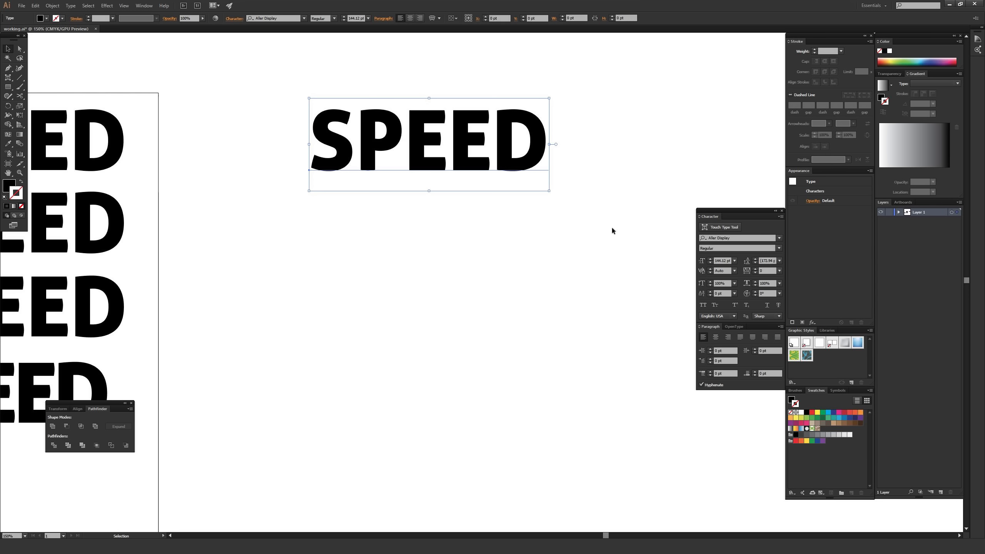
{"action": "left_click", "coordinate": [597, 187]}
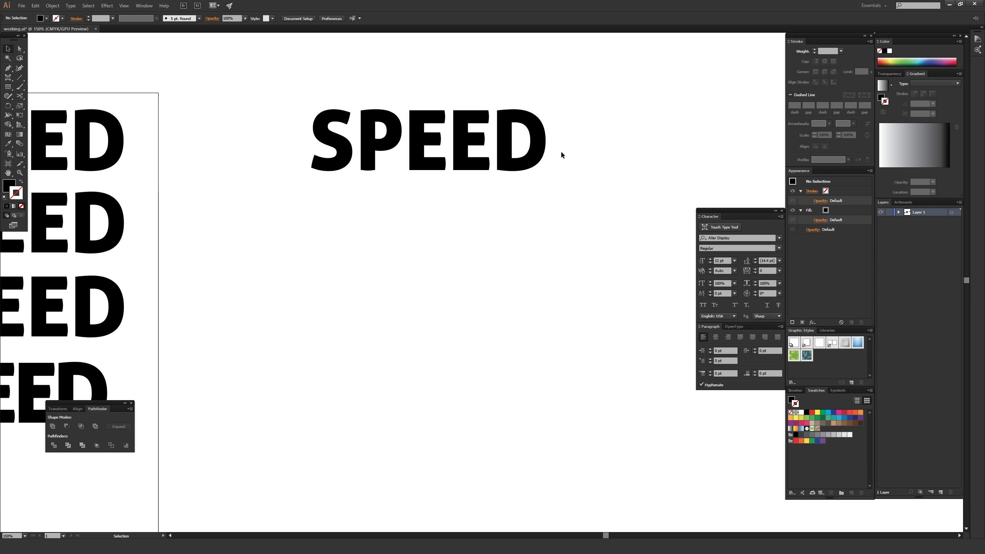
{"action": "left_click_drag", "start_coordinate": [622, 77], "coordinate": [307, 212]}
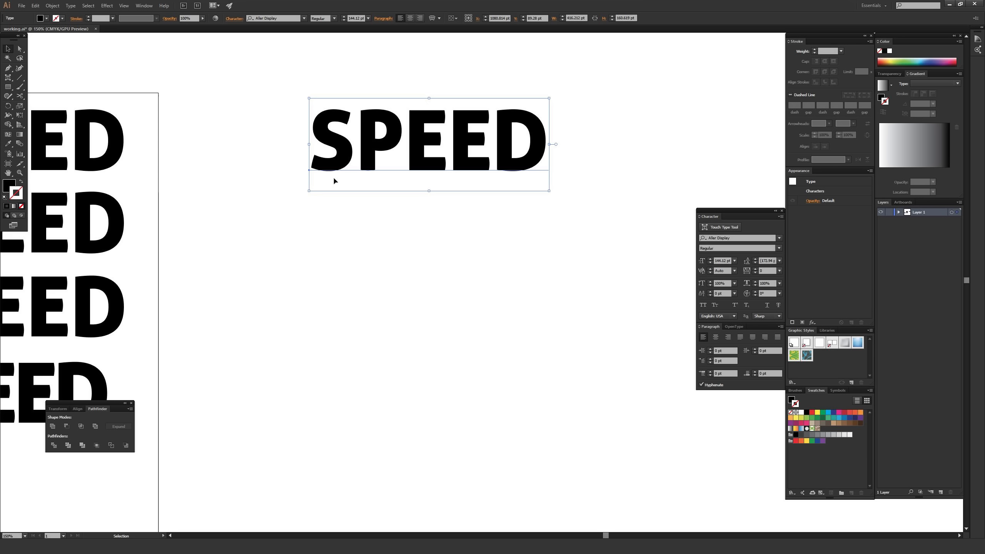
{"action": "left_click", "coordinate": [280, 19]}
{"action": "left_click", "coordinate": [286, 83]}
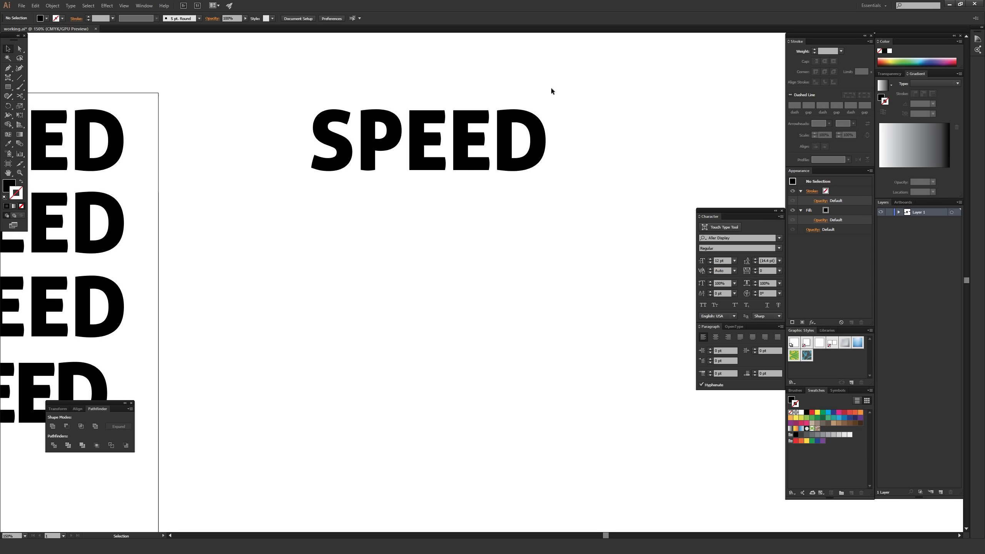
{"action": "left_click", "coordinate": [144, 5]}
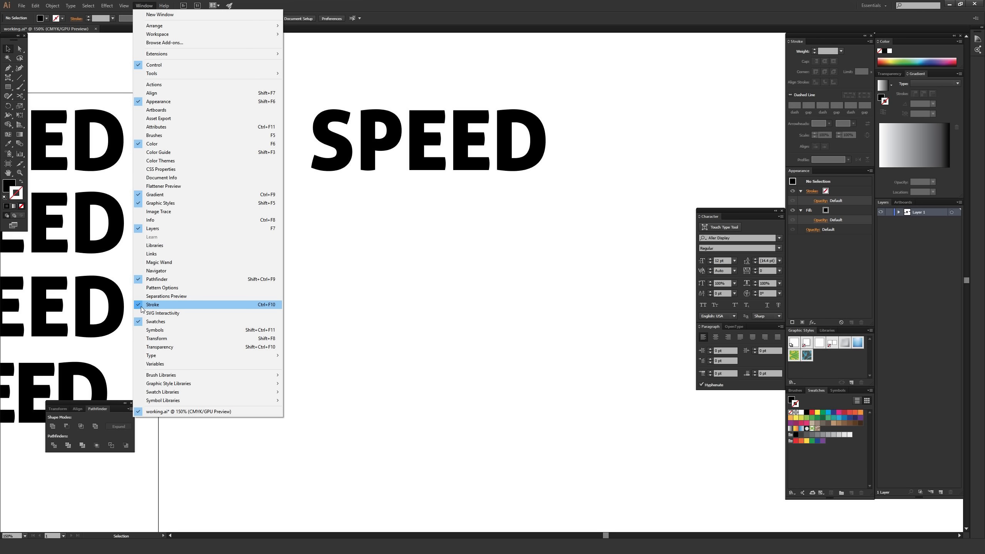
{"action": "left_click", "coordinate": [379, 236]}
- Turn on Scale Strokes & Effects in the General preferences and accept the change
{"action": "left_click", "coordinate": [35, 6]}
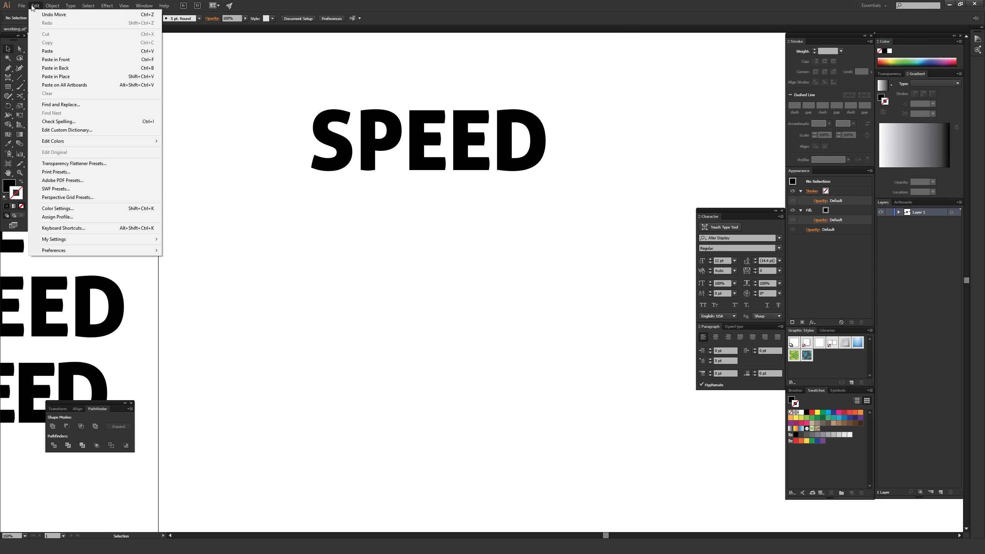
{"action": "mouse_move", "coordinate": [154, 250]}
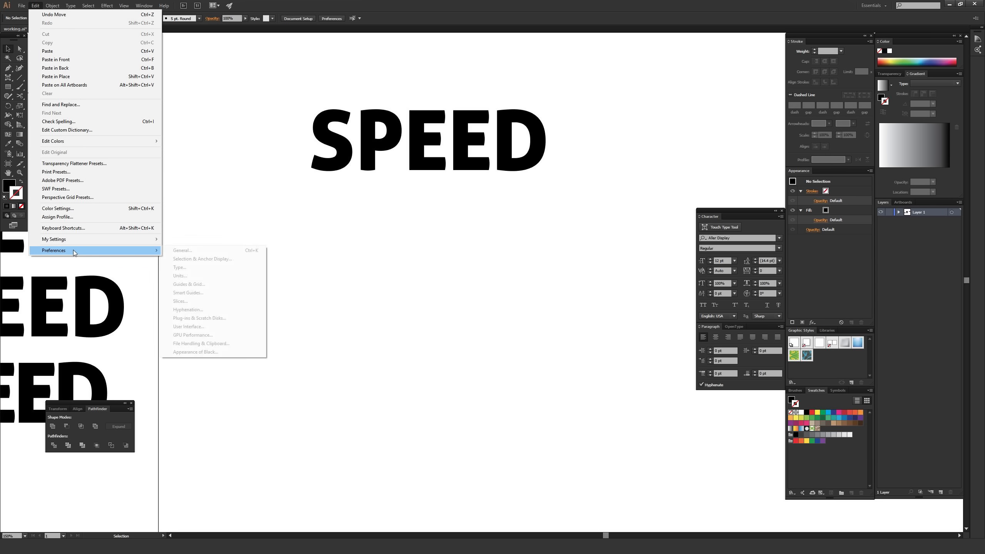
{"action": "left_click", "coordinate": [184, 250]}
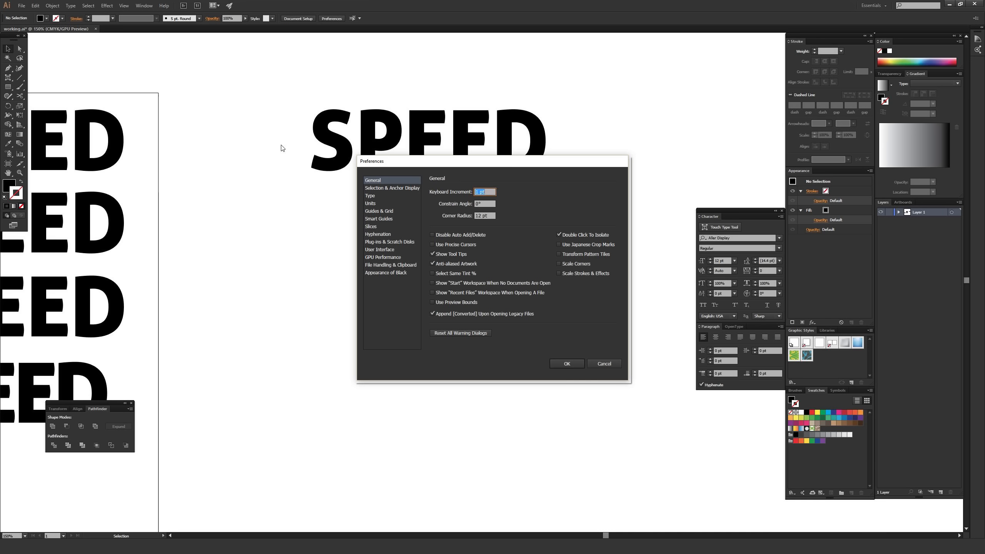
{"action": "mouse_move", "coordinate": [503, 163]}
{"action": "left_mouse_down"}
{"action": "mouse_move", "coordinate": [447, 161]}
{"action": "mouse_move", "coordinate": [477, 168]}
{"action": "mouse_move", "coordinate": [454, 176]}
{"action": "mouse_move", "coordinate": [510, 167]}
{"action": "left_mouse_up"}
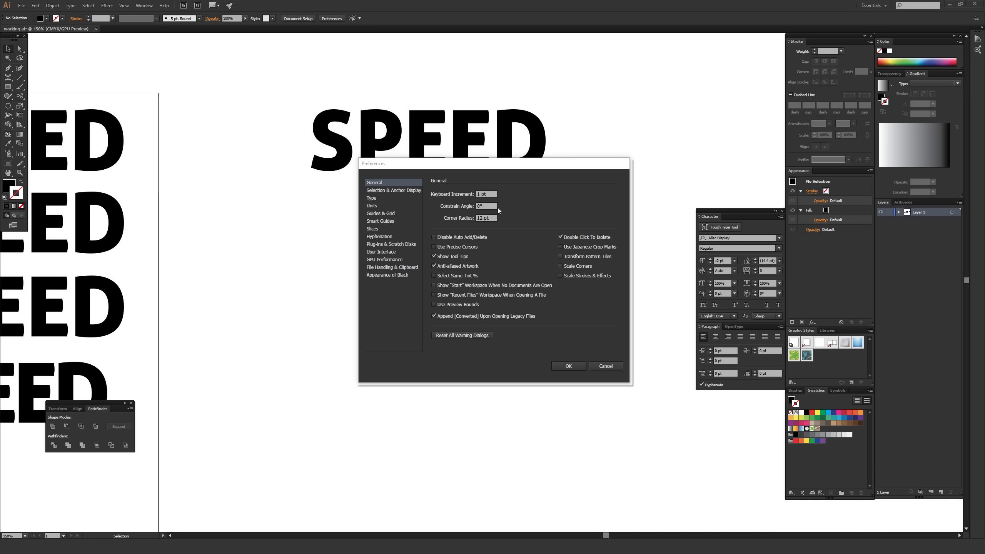
{"action": "left_click", "coordinate": [571, 174]}
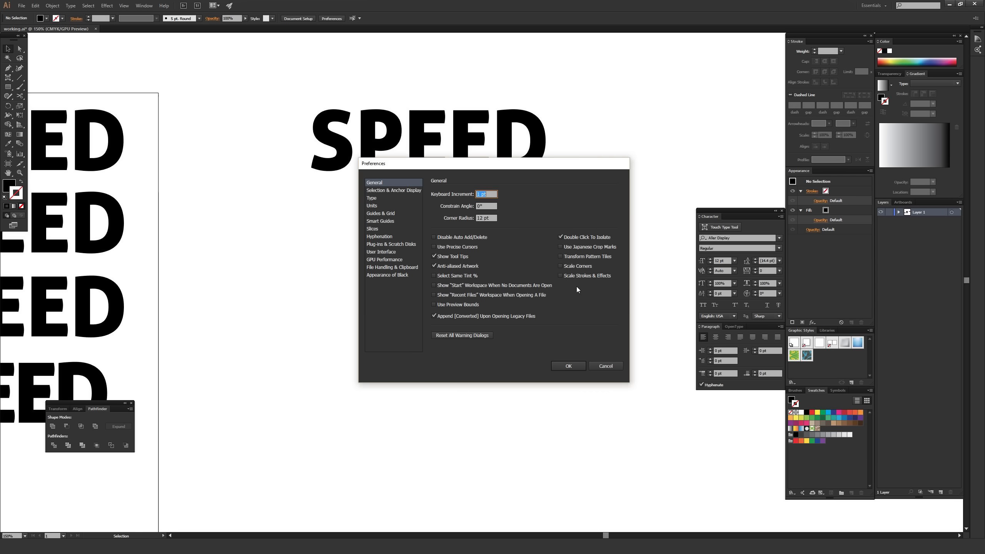
{"action": "left_click", "coordinate": [565, 276]}
{"action": "left_click", "coordinate": [568, 366]}
- Draw a straight horizontal line about 54 pt long with the Pen tool, from the top of the S out past its left side
{"action": "left_click_drag", "start_coordinate": [470, 290], "coordinate": [474, 319]}
{"action": "key", "text": "ctrl+plus"}
{"action": "key", "text": "ctrl+plus"}
{"action": "key", "text": "ctrl+plus"}
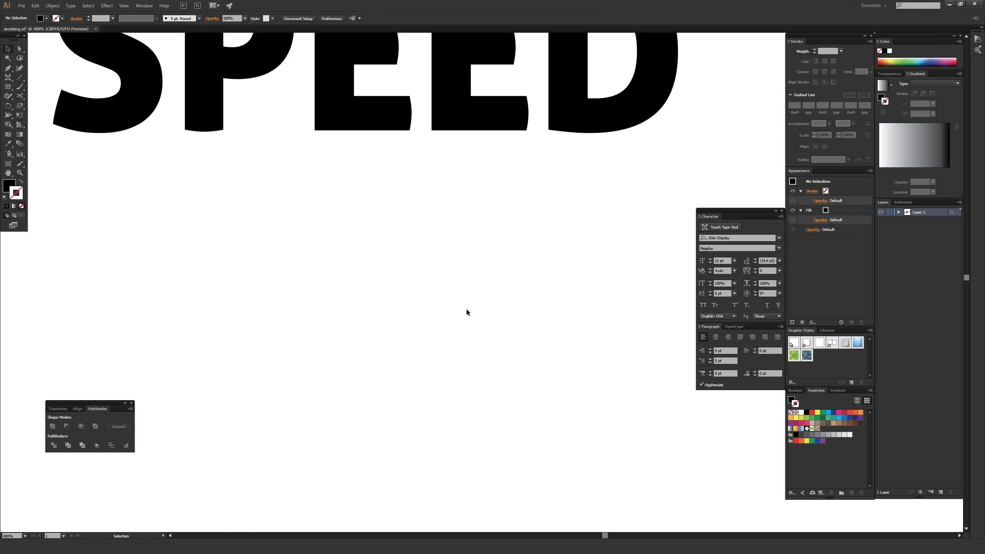
{"action": "left_click_drag", "start_coordinate": [429, 279], "coordinate": [482, 398]}
{"action": "key", "text": "ctrl+minus"}
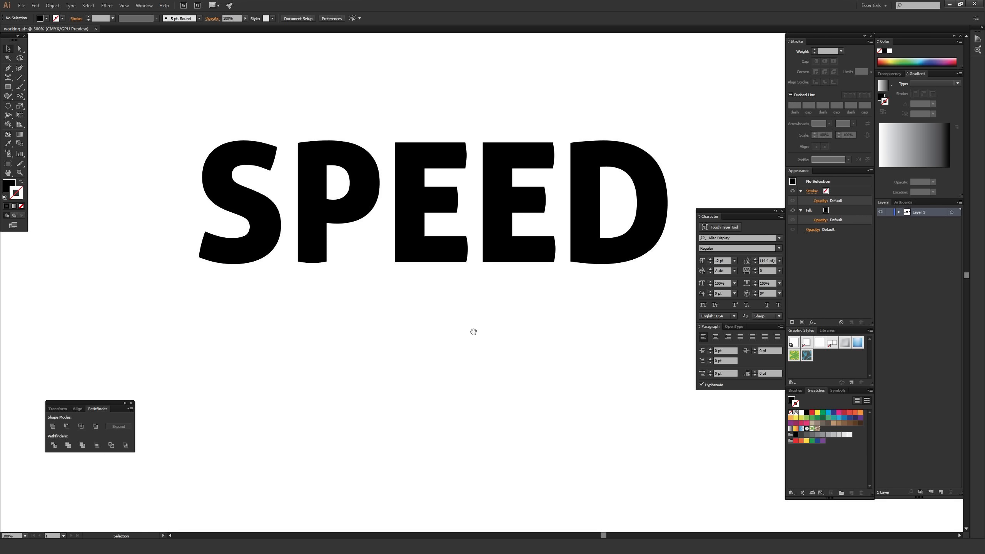
{"action": "left_click_drag", "start_coordinate": [473, 331], "coordinate": [471, 354]}
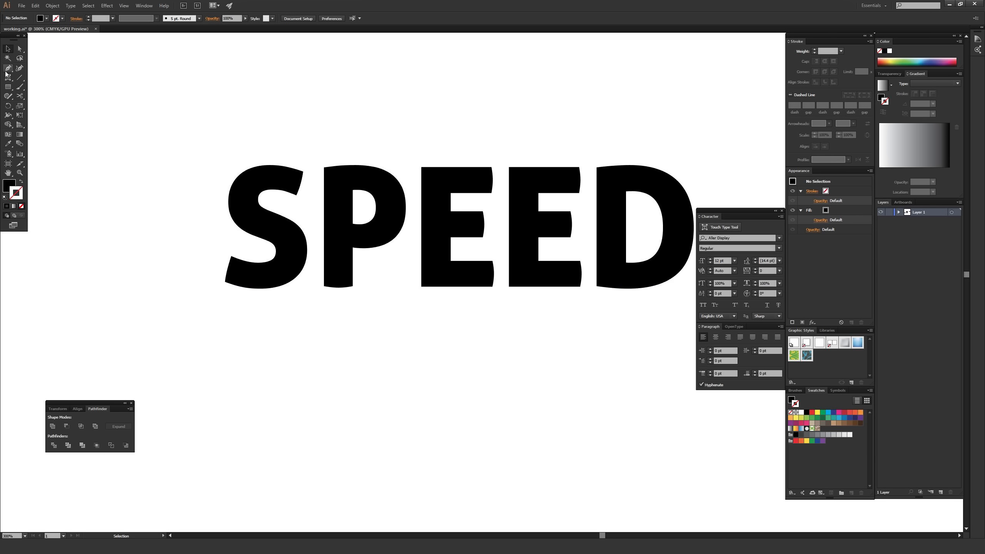
{"action": "left_click", "coordinate": [8, 69]}
{"action": "left_click", "coordinate": [260, 169]}
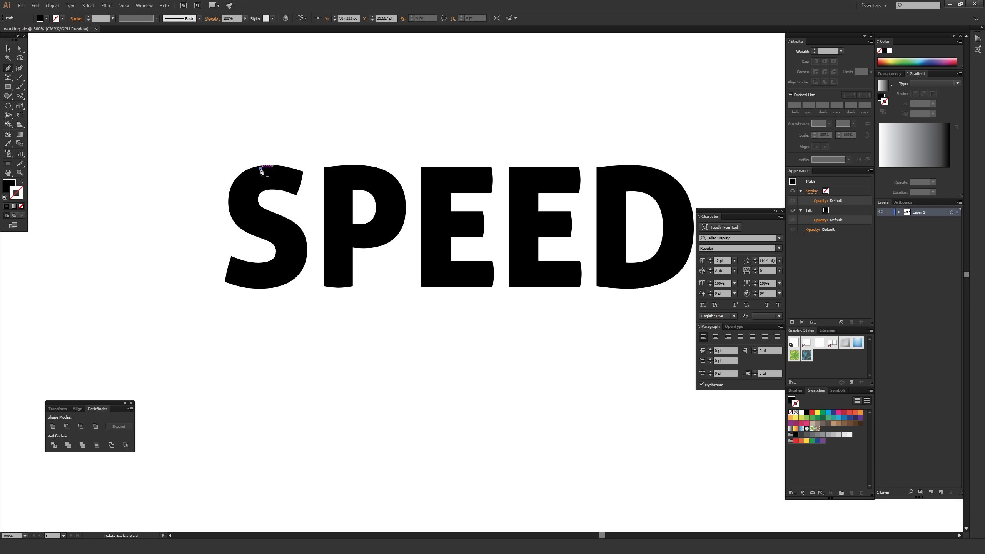
{"action": "left_click", "coordinate": [197, 169]}
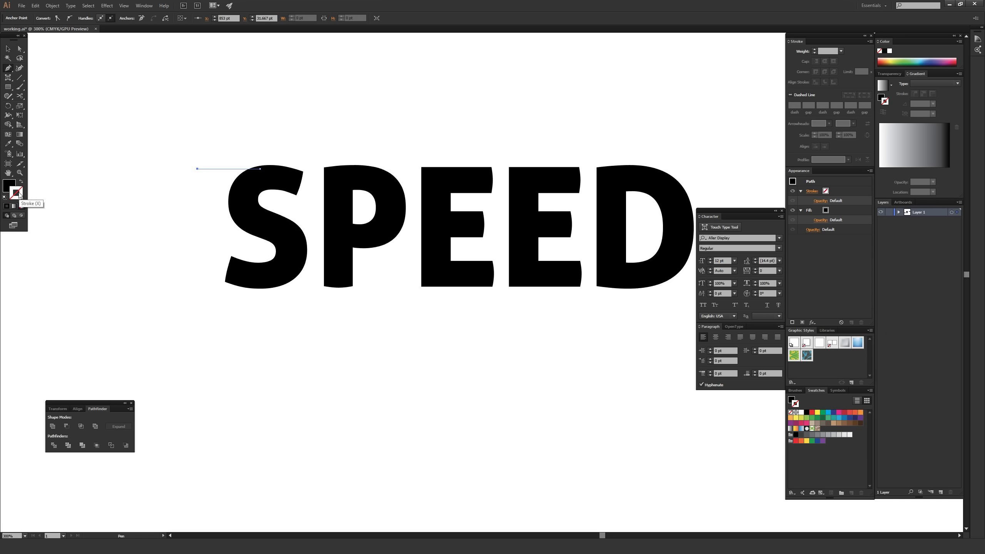
- Swap the new line's fill and stroke so it has no fill and a black stroke
{"action": "left_click", "coordinate": [9, 186]}
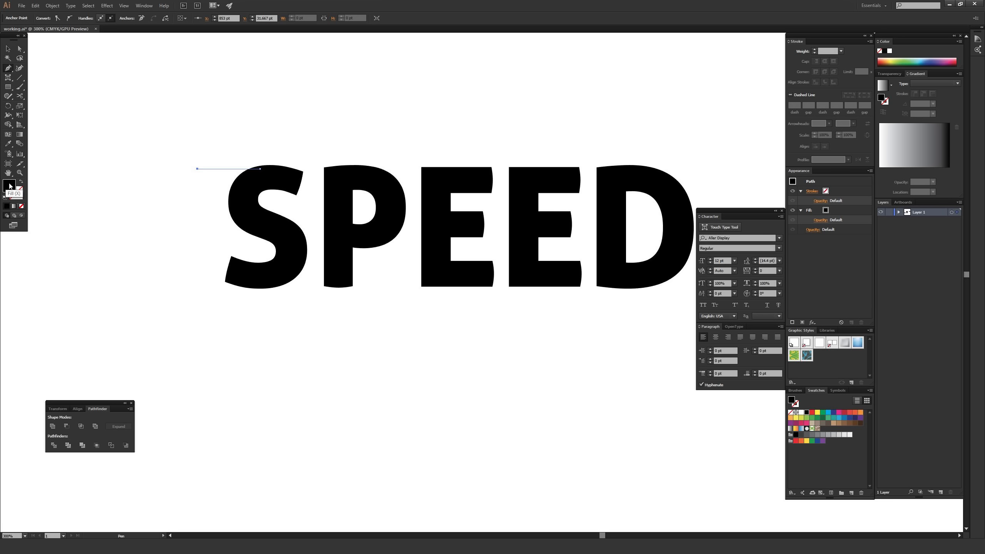
{"action": "left_click", "coordinate": [17, 194]}
{"action": "left_click", "coordinate": [9, 185]}
{"action": "key", "text": "shift+x"}
{"action": "left_click", "coordinate": [18, 194]}
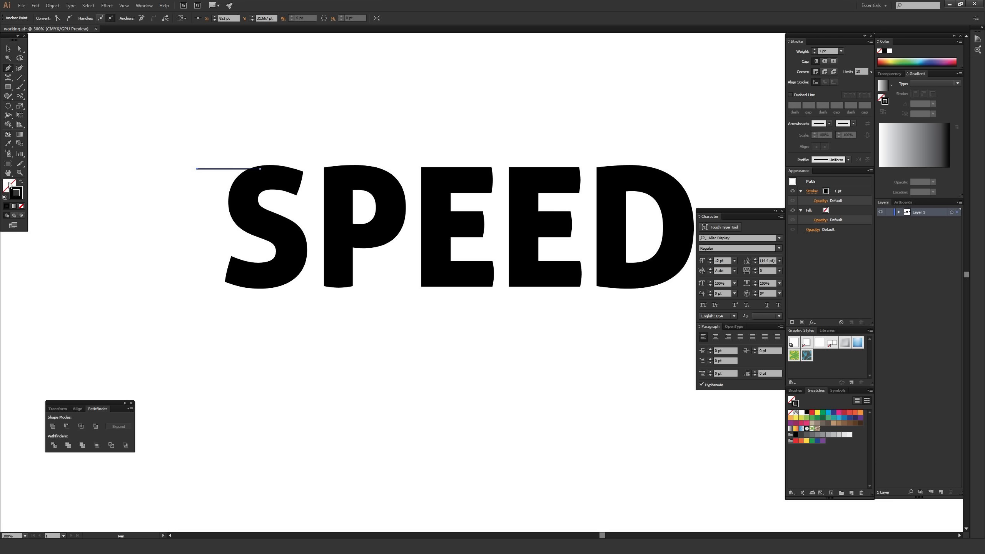
{"action": "left_click", "coordinate": [9, 184]}
{"action": "left_click", "coordinate": [17, 193]}
{"action": "double_click", "coordinate": [16, 193]}
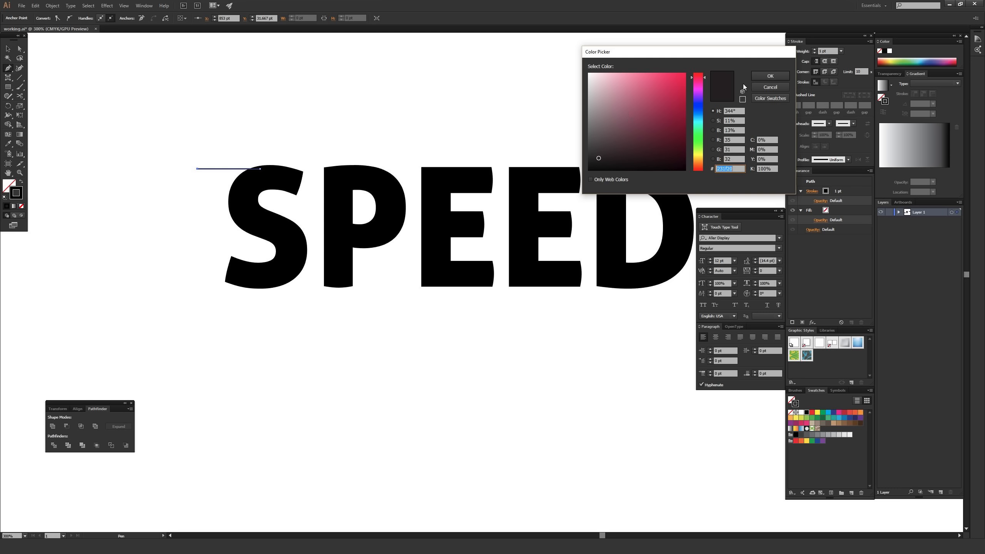
{"action": "left_click", "coordinate": [770, 88]}
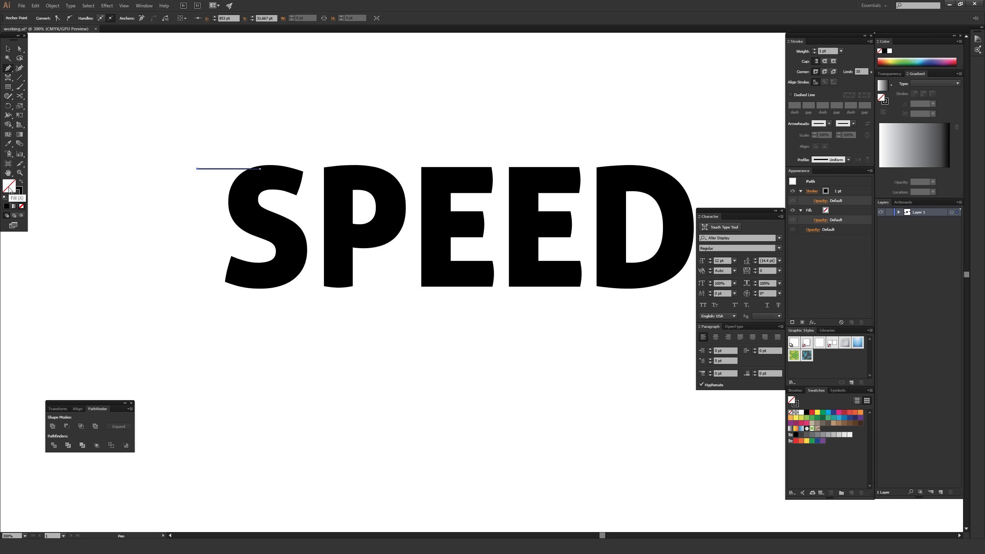
{"action": "left_click", "coordinate": [18, 192]}
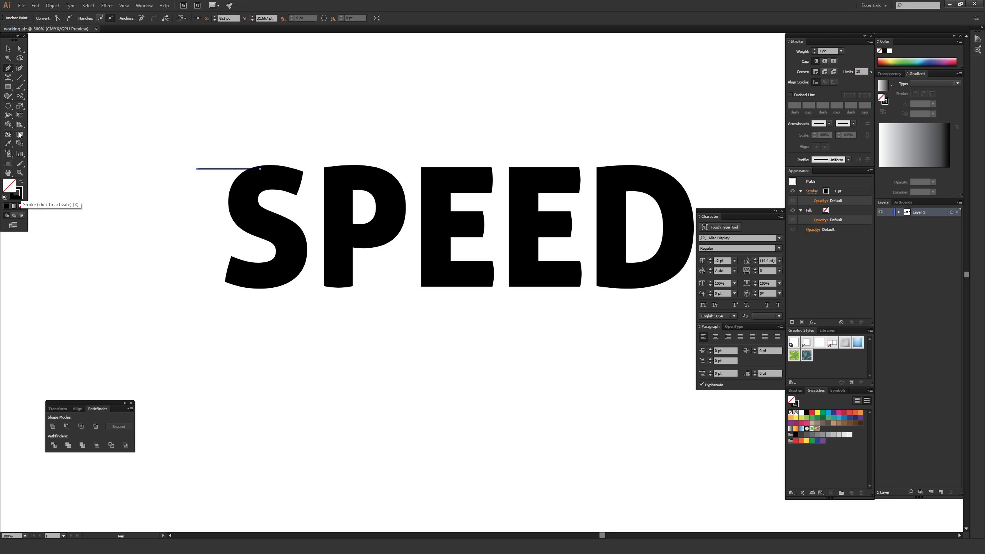
- Select the line at the top of the S and give its stroke round caps
{"action": "left_click", "coordinate": [7, 49]}
{"action": "left_click", "coordinate": [170, 147]}
{"action": "left_click", "coordinate": [205, 169]}
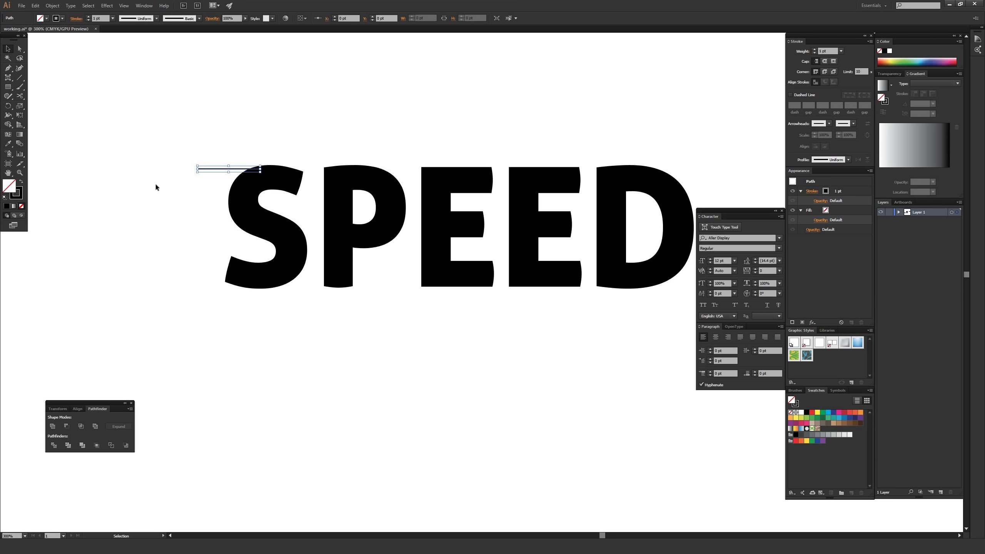
{"action": "left_click_drag", "start_coordinate": [155, 182], "coordinate": [365, 250]}
{"action": "key", "text": "ctrl+plus"}
{"action": "key", "text": "ctrl+plus"}
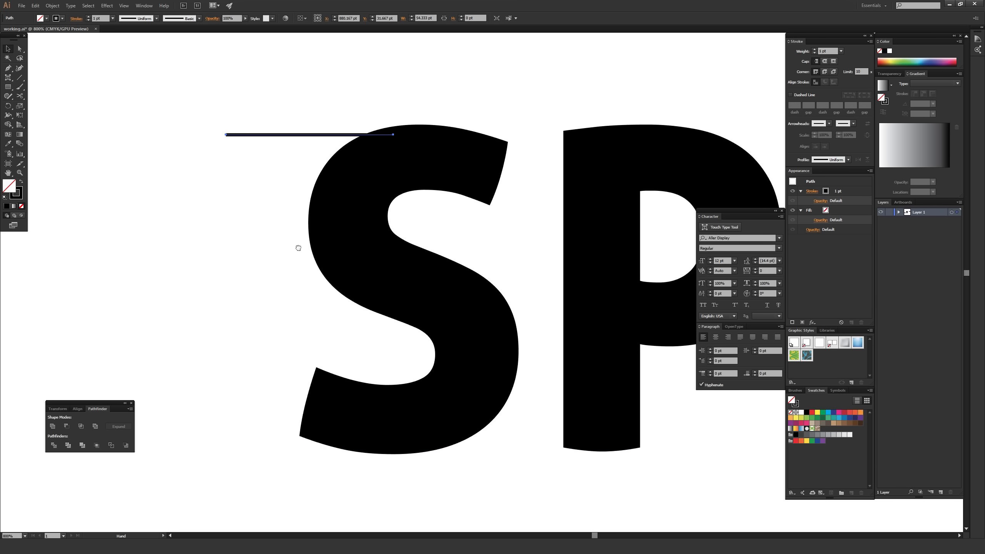
{"action": "left_click_drag", "start_coordinate": [297, 247], "coordinate": [407, 309]}
{"action": "key", "text": "ctrl+plus"}
{"action": "key", "text": "ctrl+plus"}
{"action": "key", "text": "ctrl+plus"}
{"action": "key", "text": "ctrl+plus"}
{"action": "key", "text": "ctrl+plus"}
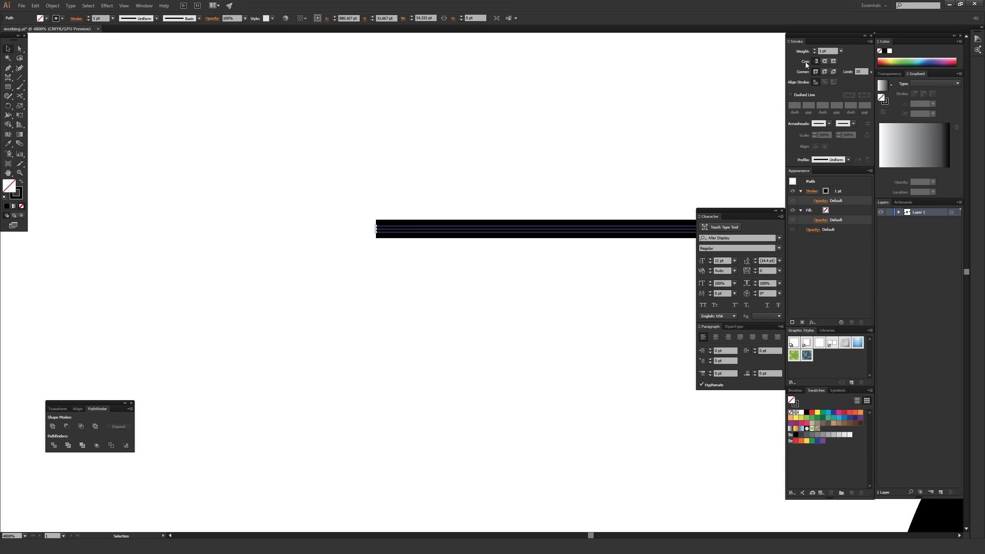
{"action": "left_click", "coordinate": [825, 62]}
{"action": "left_click", "coordinate": [384, 178]}
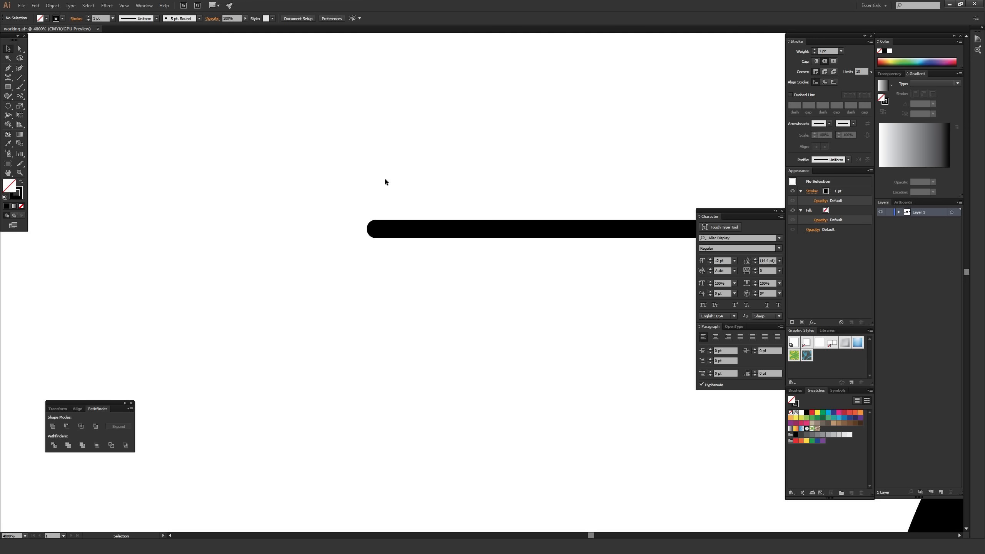
- Thicken the round-capped line at the top of the S to a stroke weight of 7 pt
{"action": "key", "text": "ctrl+minus"}
{"action": "key", "text": "ctrl+minus"}
{"action": "key", "text": "ctrl+minus"}
{"action": "key", "text": "ctrl+minus"}
{"action": "left_click_drag", "start_coordinate": [634, 241], "coordinate": [442, 180]}
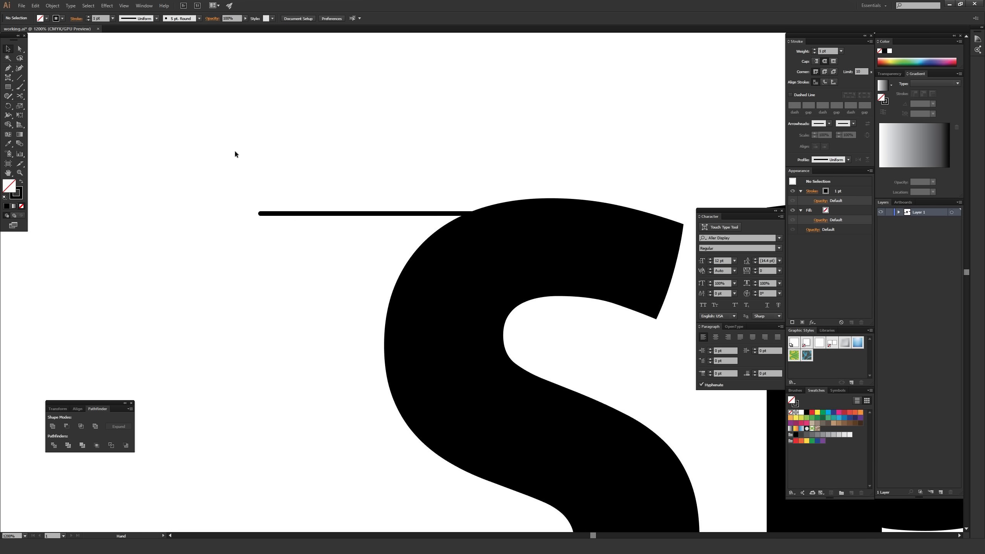
{"action": "left_click_drag", "start_coordinate": [240, 157], "coordinate": [337, 291]}
{"action": "key", "text": "a"}
{"action": "key", "text": "ctrl+minus"}
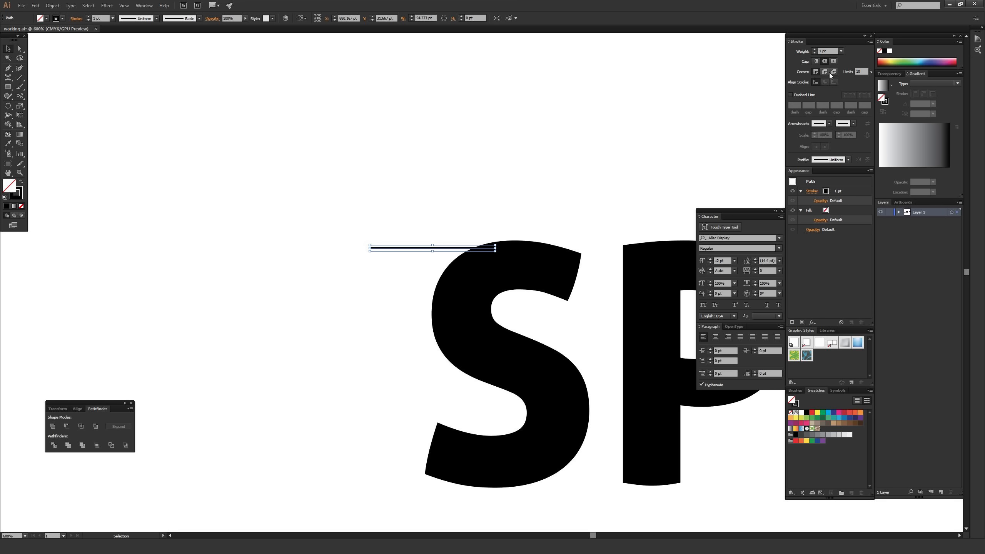
{"action": "left_click", "coordinate": [814, 49]}
{"action": "left_click", "coordinate": [814, 49]}
{"action": "left_click", "coordinate": [814, 49]}
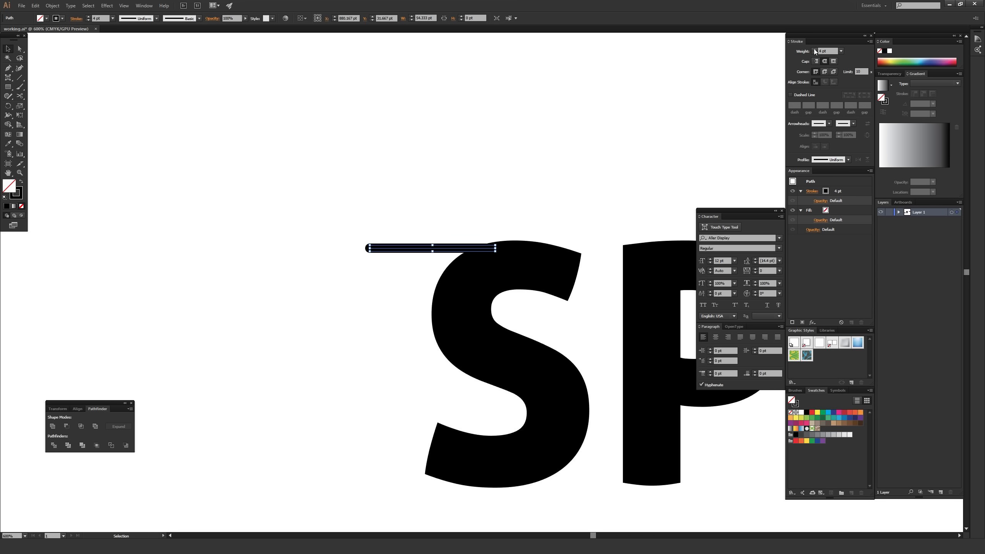
{"action": "left_click", "coordinate": [814, 49]}
{"action": "left_click", "coordinate": [814, 49]}
{"action": "left_click", "coordinate": [814, 49]}
{"action": "left_click", "coordinate": [556, 170]}
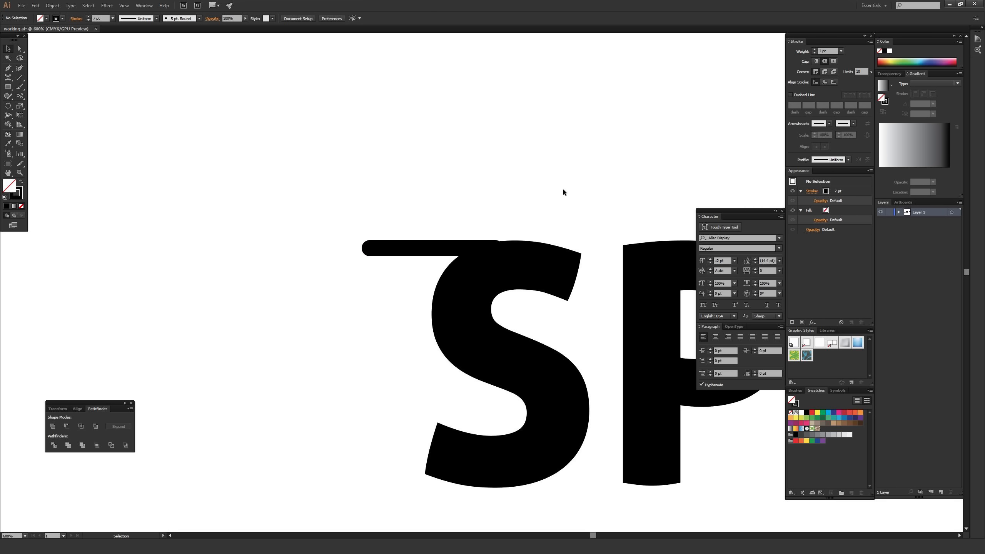
- Shift the rounded line slightly right and down so its upper edge blends smoothly into the top curve of the S
{"action": "key", "text": "ctrl+minus"}
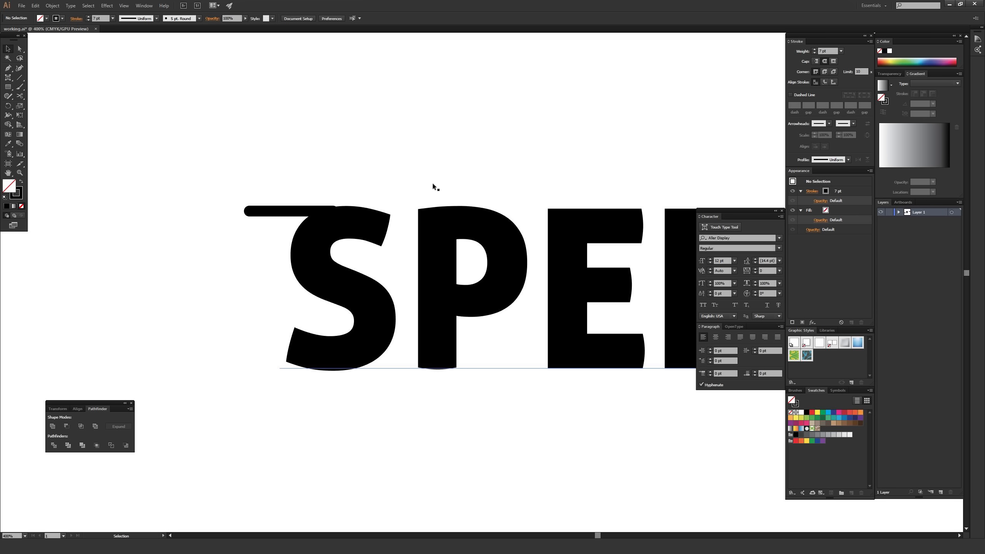
{"action": "left_click", "coordinate": [262, 210]}
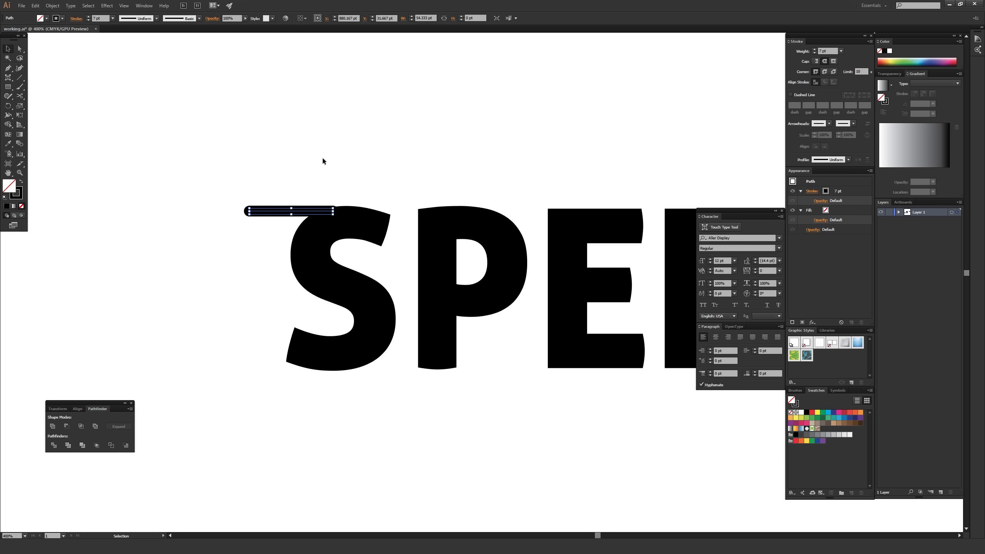
{"action": "scroll", "coordinate": [254, 237], "scroll_direction": "up", "scroll_amount": 3}
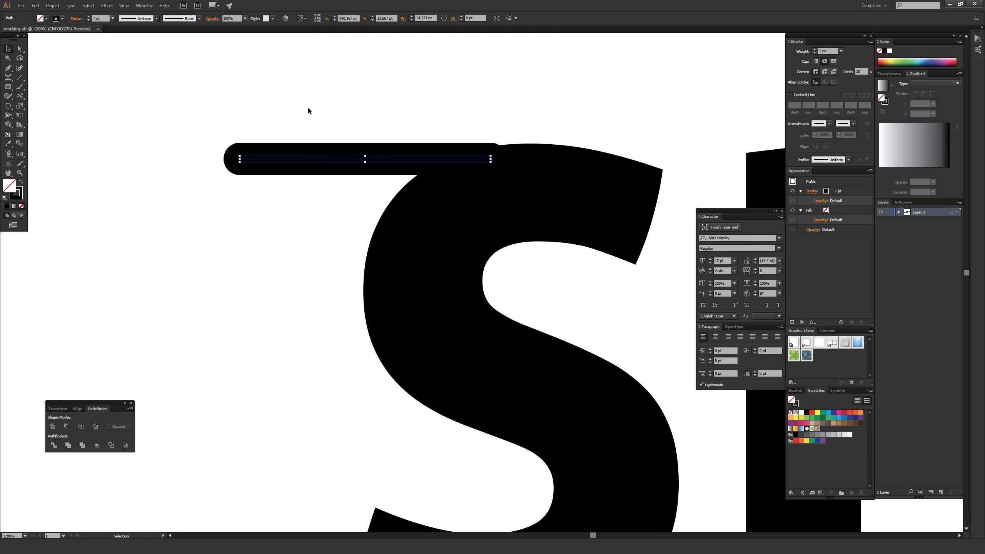
{"action": "left_click", "coordinate": [266, 105]}
{"action": "left_click_drag", "start_coordinate": [310, 160], "coordinate": [332, 162]}
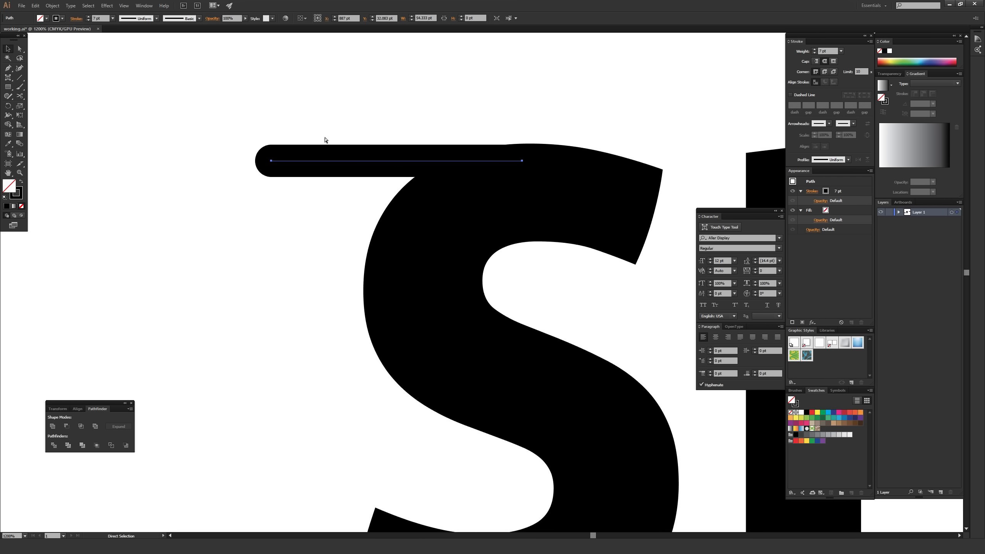
- Examine how the rounded lines meet the top and bottom of the S in the finished SPEED examples, and return to the working text
{"action": "key", "text": "ctrl+minus"}
{"action": "key", "text": "ctrl+minus"}
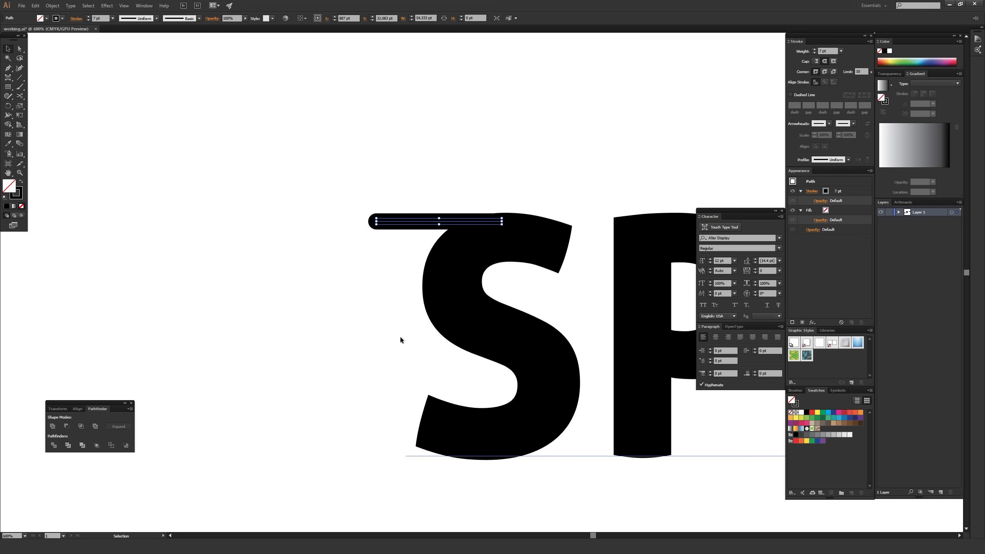
{"action": "key", "text": "ctrl+minus"}
{"action": "key", "text": "ctrl+minus"}
{"action": "left_click_drag", "start_coordinate": [326, 336], "coordinate": [569, 177]}
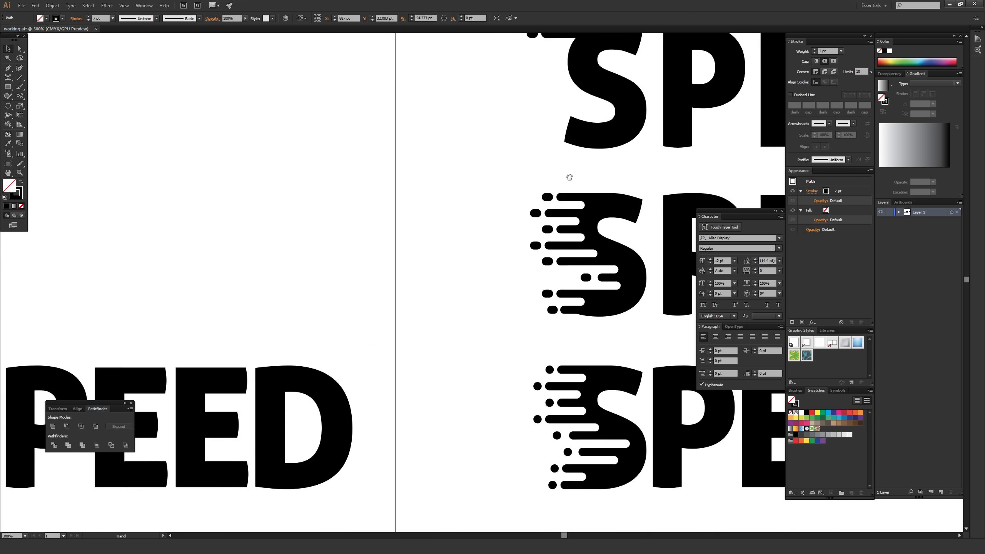
{"action": "key", "text": "ctrl+plus"}
{"action": "key", "text": "ctrl+plus"}
{"action": "key", "text": "ctrl+plus"}
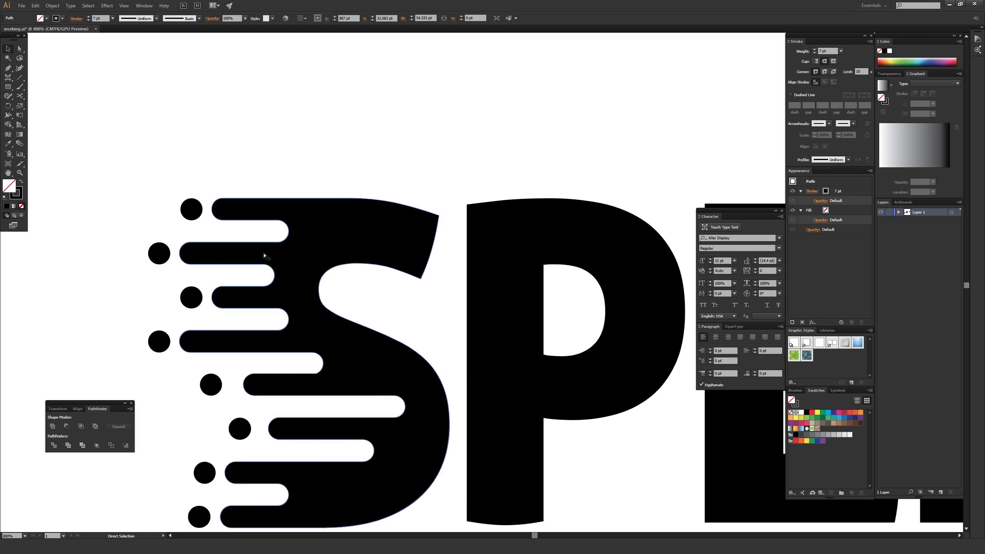
{"action": "key", "text": "ctrl+plus"}
{"action": "left_click_drag", "start_coordinate": [254, 330], "coordinate": [486, 234]}
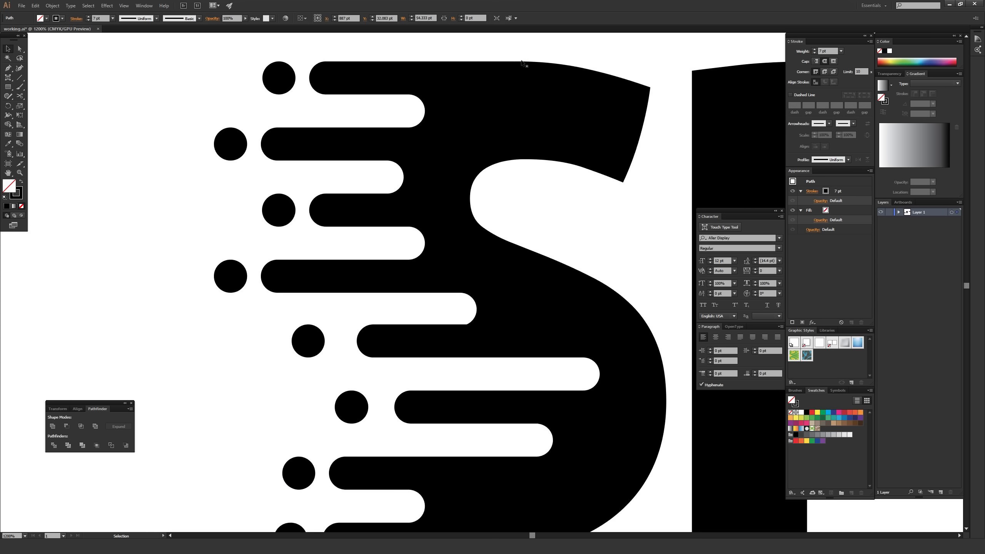
{"action": "scroll", "coordinate": [473, 137], "scroll_direction": "down", "scroll_amount": 5}
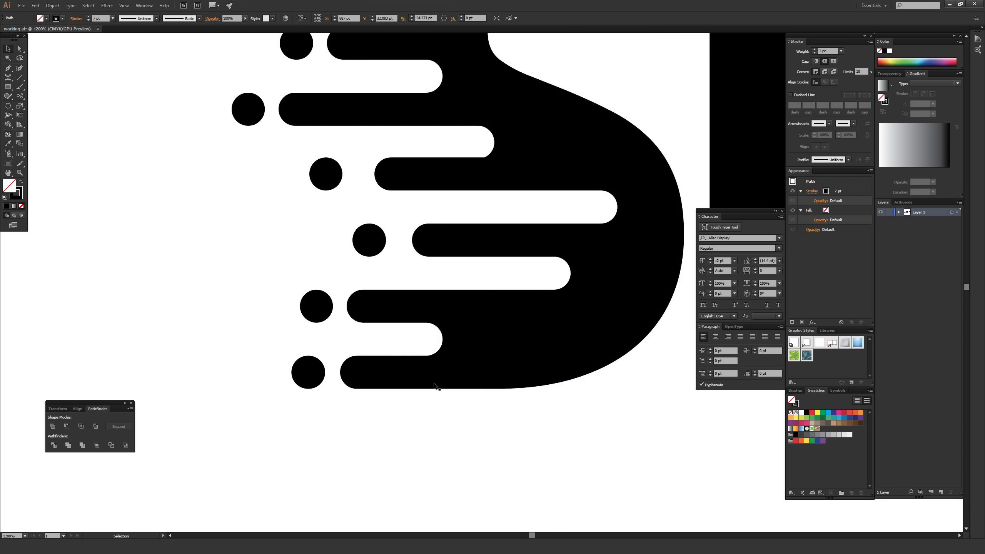
{"action": "left_click_drag", "start_coordinate": [510, 233], "coordinate": [492, 292]}
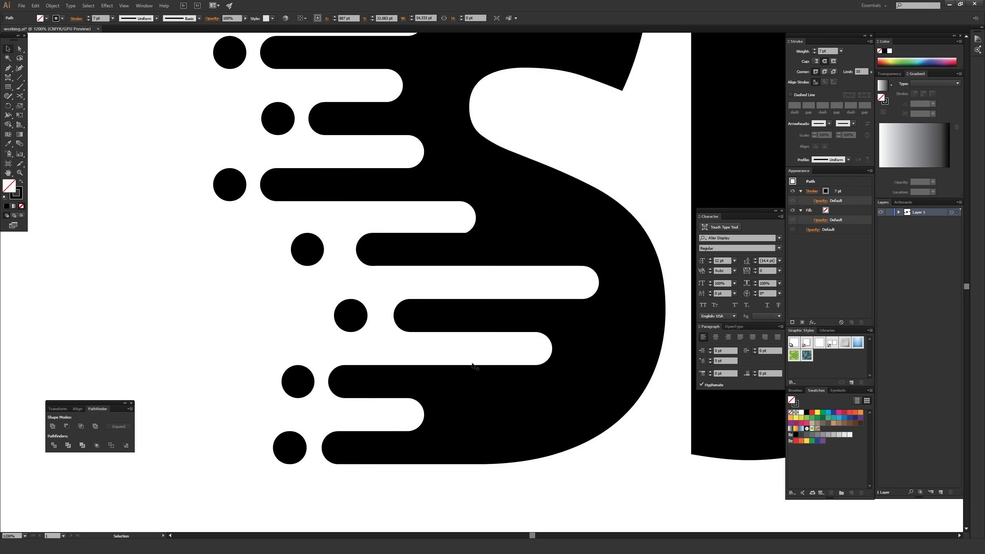
{"action": "scroll", "coordinate": [328, 275], "scroll_direction": "up", "scroll_amount": 5}
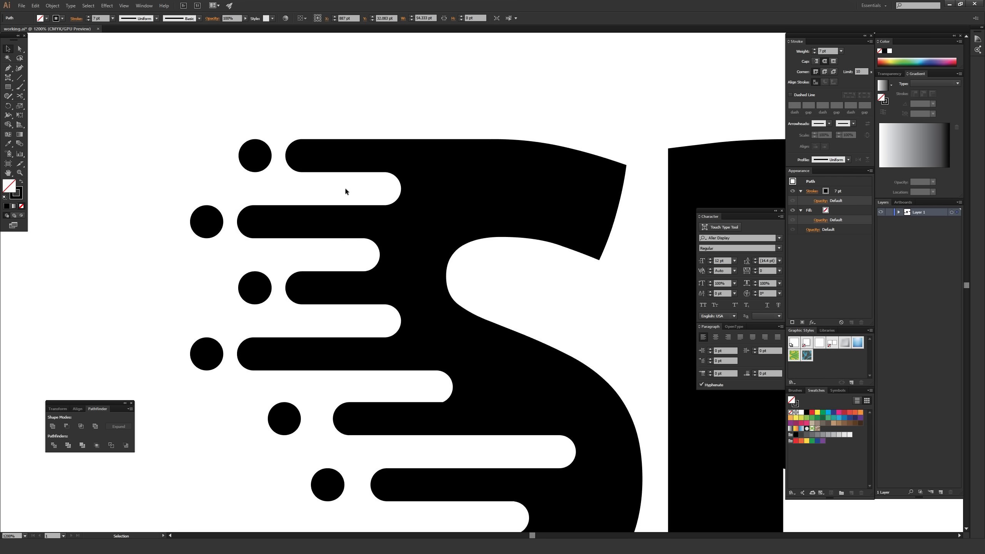
{"action": "key", "text": "ctrl+minus"}
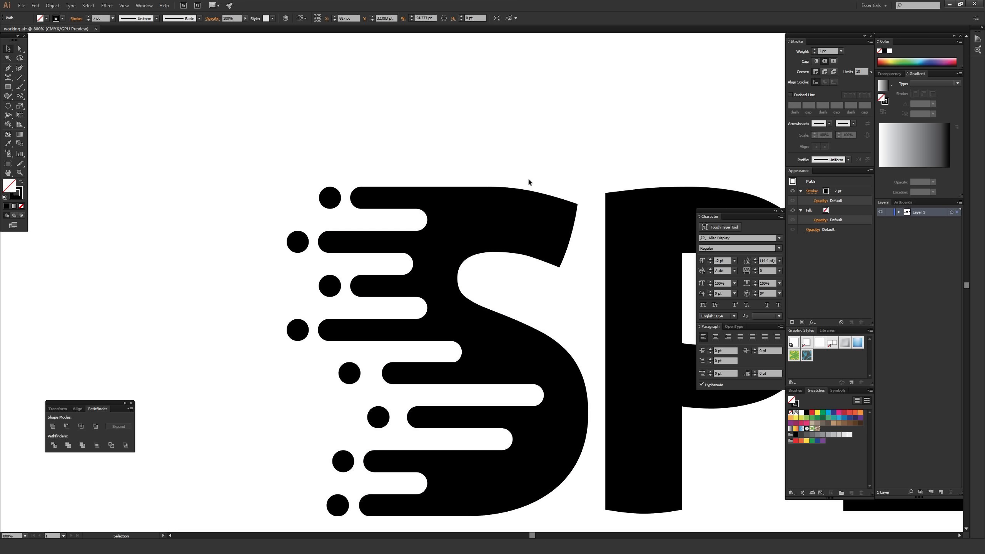
{"action": "key", "text": "ctrl+minus"}
{"action": "key", "text": "ctrl+minus"}
{"action": "key", "text": "ctrl+minus"}
{"action": "left_click_drag", "start_coordinate": [728, 122], "coordinate": [293, 202]}
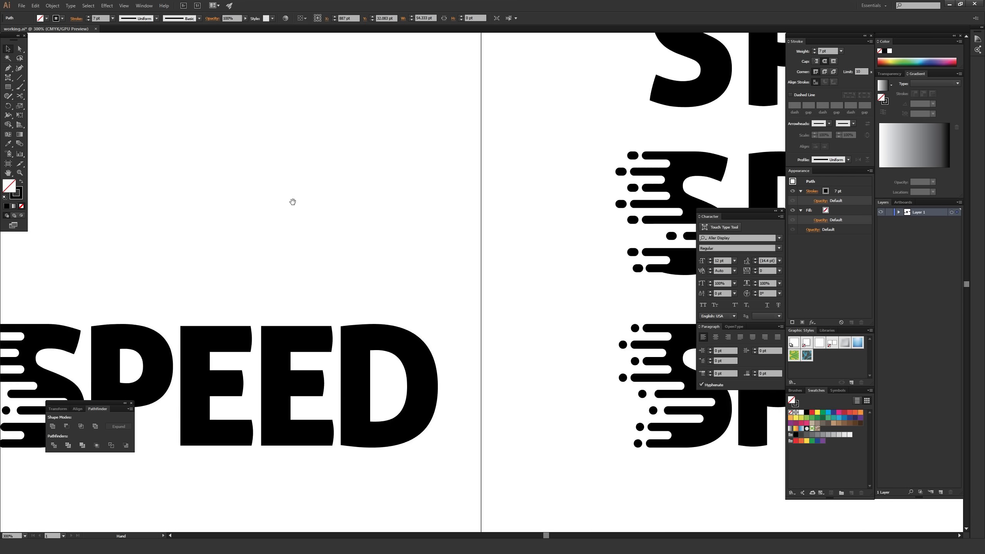
{"action": "left_click_drag", "start_coordinate": [569, 137], "coordinate": [302, 244]}
{"action": "left_click_drag", "start_coordinate": [488, 144], "coordinate": [262, 237]}
{"action": "left_click_drag", "start_coordinate": [440, 164], "coordinate": [252, 205]}
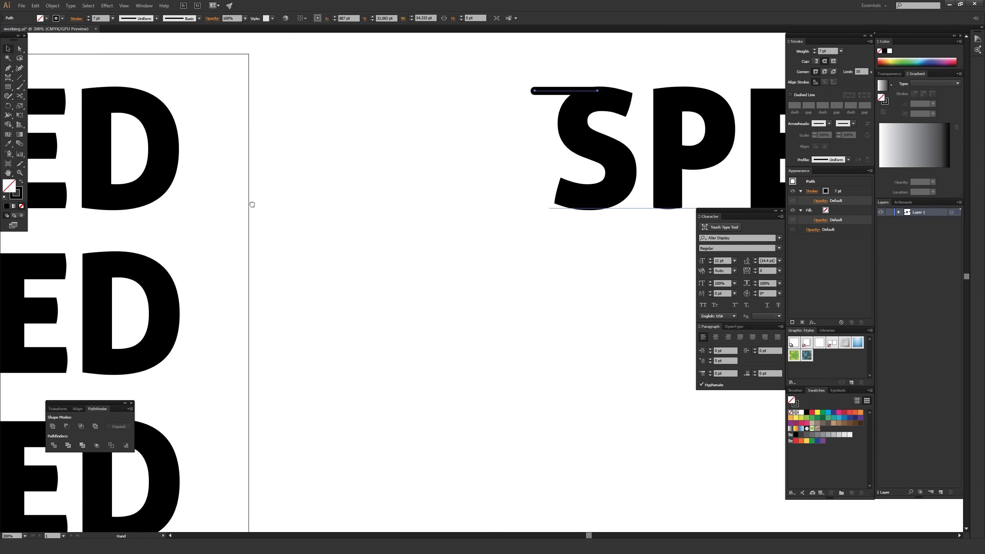
{"action": "left_click_drag", "start_coordinate": [635, 93], "coordinate": [299, 187]}
{"action": "left_click", "coordinate": [355, 139]}
{"action": "left_click_drag", "start_coordinate": [242, 154], "coordinate": [432, 157]}
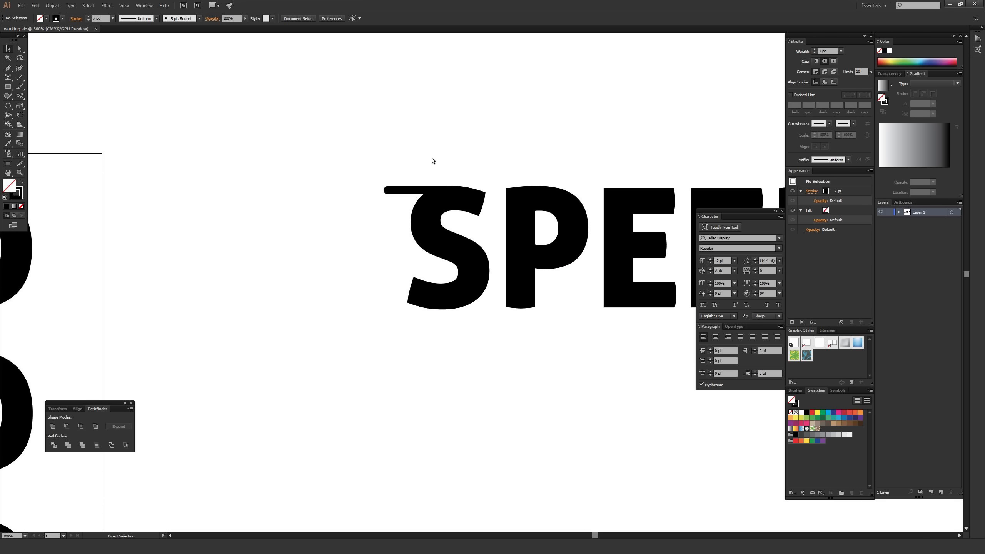
- Select only the rounded line at the top of the S, leaving the SPEED text unselected
{"action": "key", "text": "ctrl+plus"}
{"action": "key", "text": "ctrl+plus"}
{"action": "key", "text": "ctrl+plus"}
{"action": "mouse_move", "coordinate": [267, 114]}
{"action": "left_mouse_down"}
{"action": "mouse_move", "coordinate": [354, 279]}
{"action": "mouse_move", "coordinate": [358, 317]}
{"action": "mouse_move", "coordinate": [359, 287]}
{"action": "left_mouse_up"}
{"action": "left_click", "coordinate": [329, 239]}
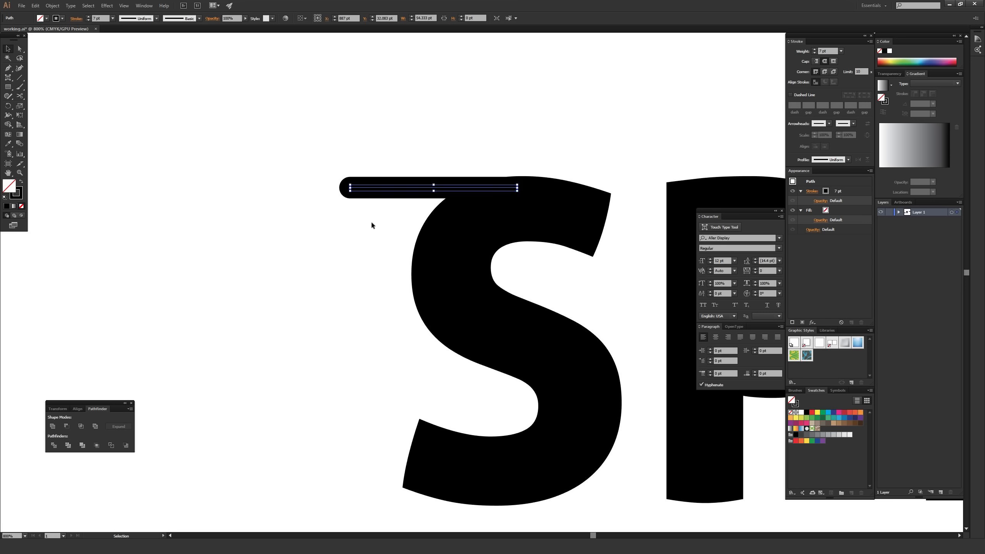
{"action": "left_click", "coordinate": [461, 232]}
{"action": "left_click", "coordinate": [349, 188], "text": "shift"}
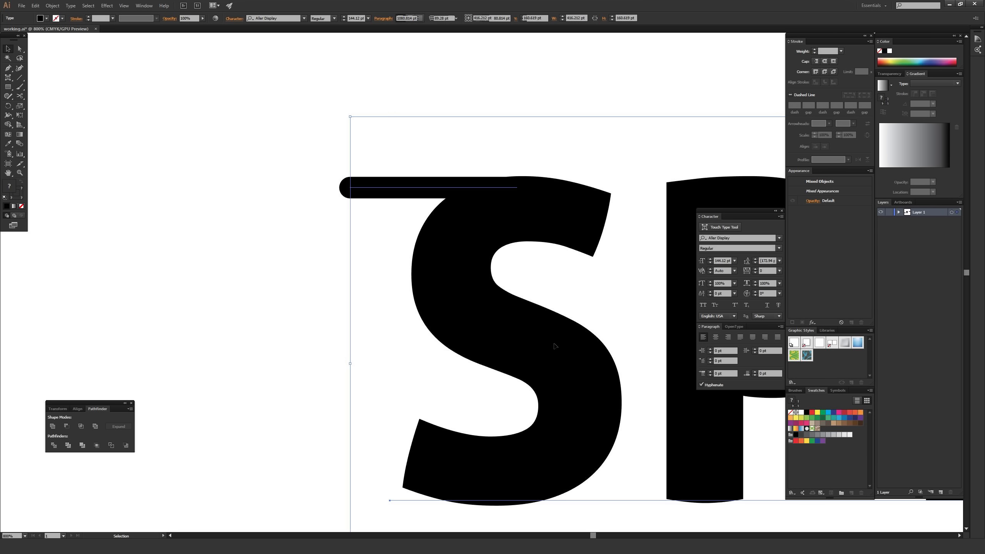
{"action": "left_click", "coordinate": [348, 145]}
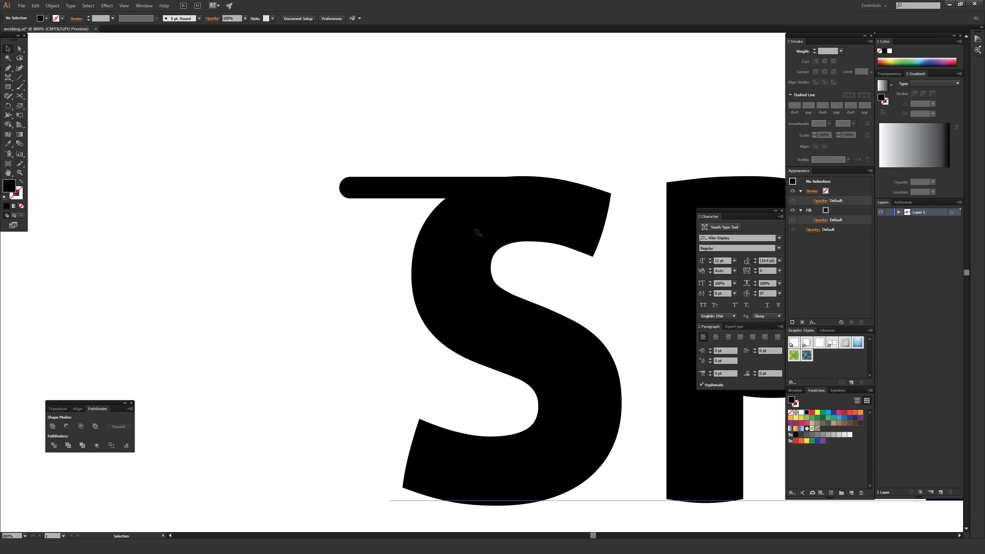
{"action": "left_click", "coordinate": [411, 190]}
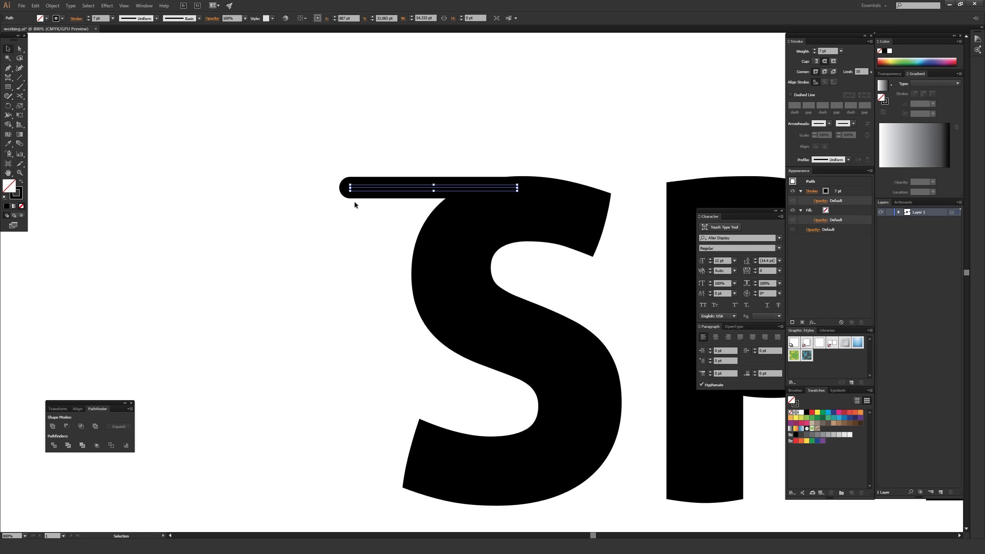
{"action": "left_click_drag", "start_coordinate": [232, 100], "coordinate": [459, 282]}
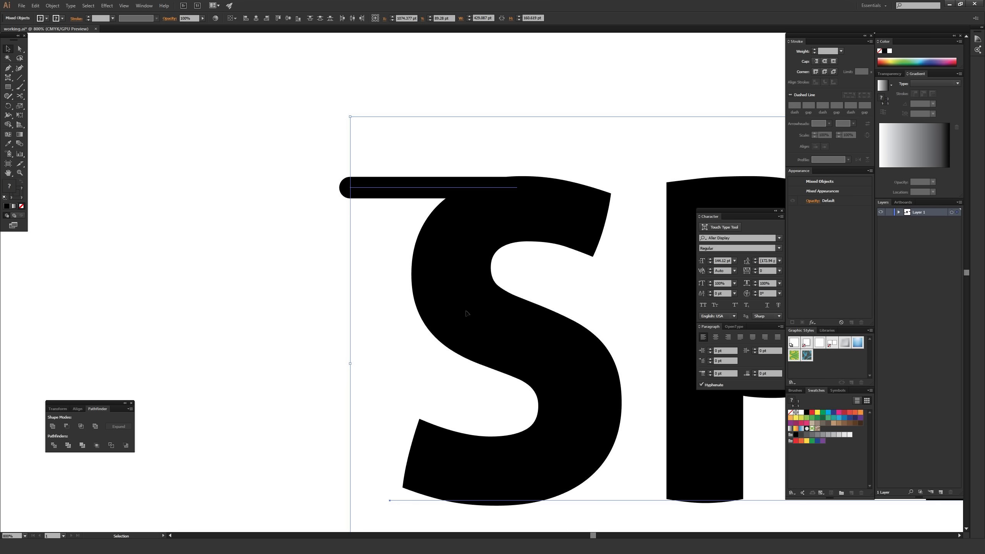
{"action": "left_click", "coordinate": [460, 282], "text": "shift"}
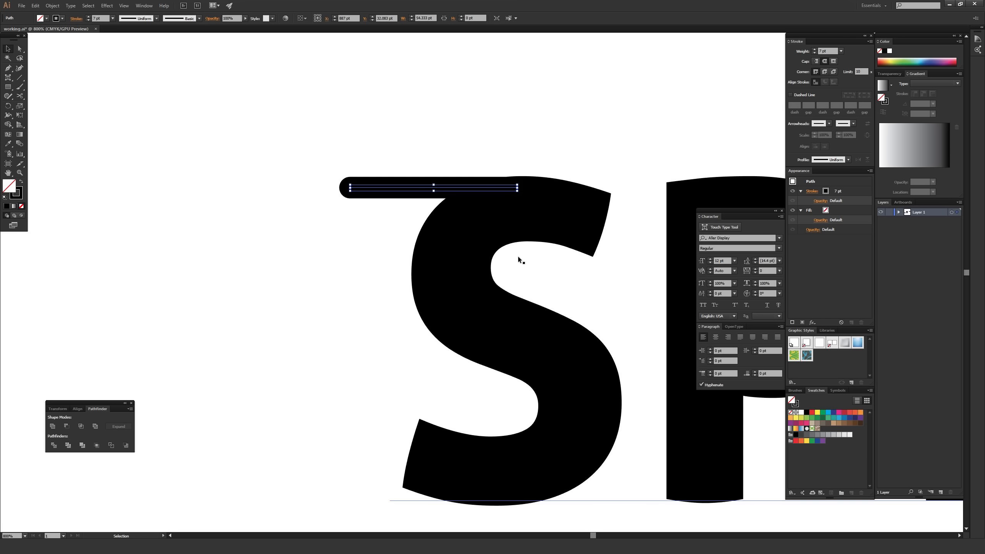
{"action": "key", "text": "a"}
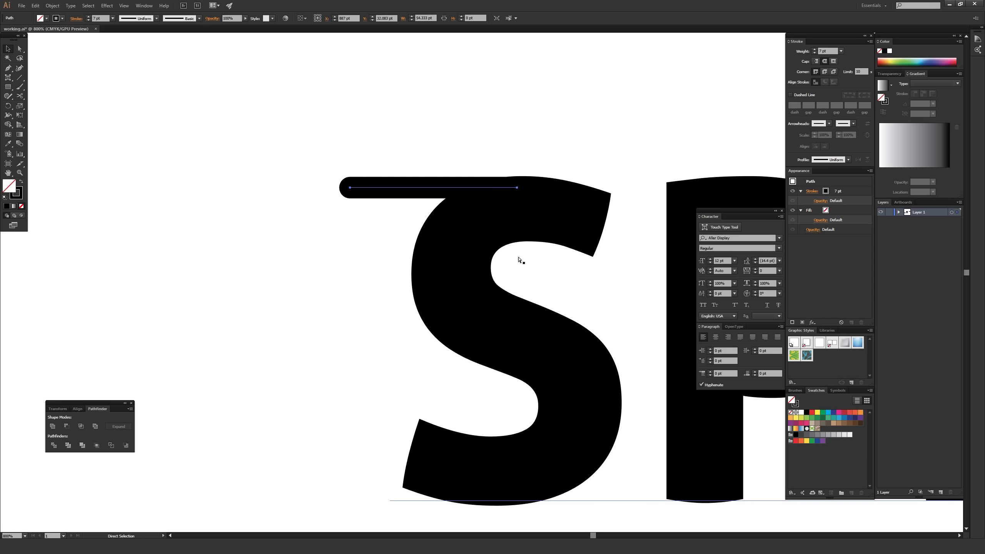
{"action": "key", "text": "v"}
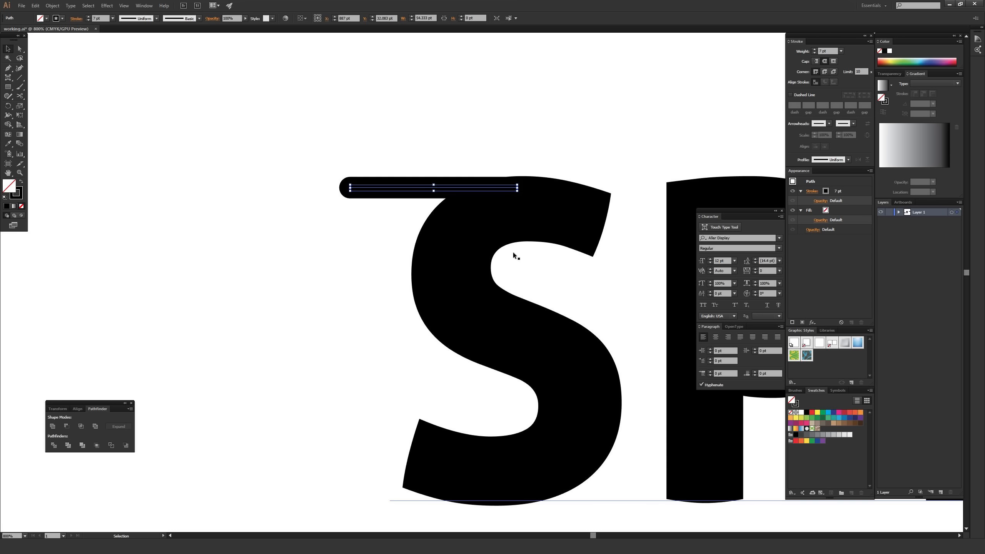
{"action": "key", "text": "a"}
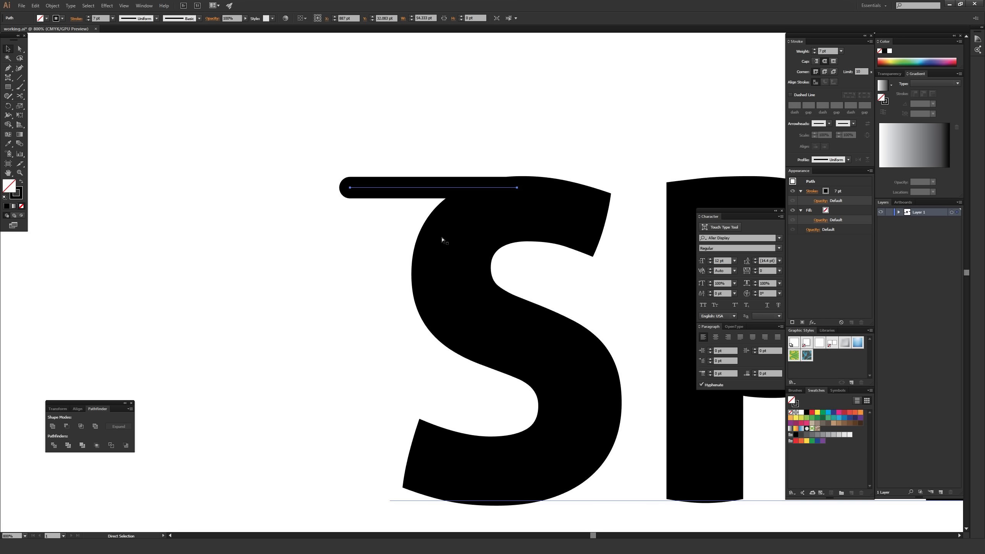
{"action": "key", "text": "v"}
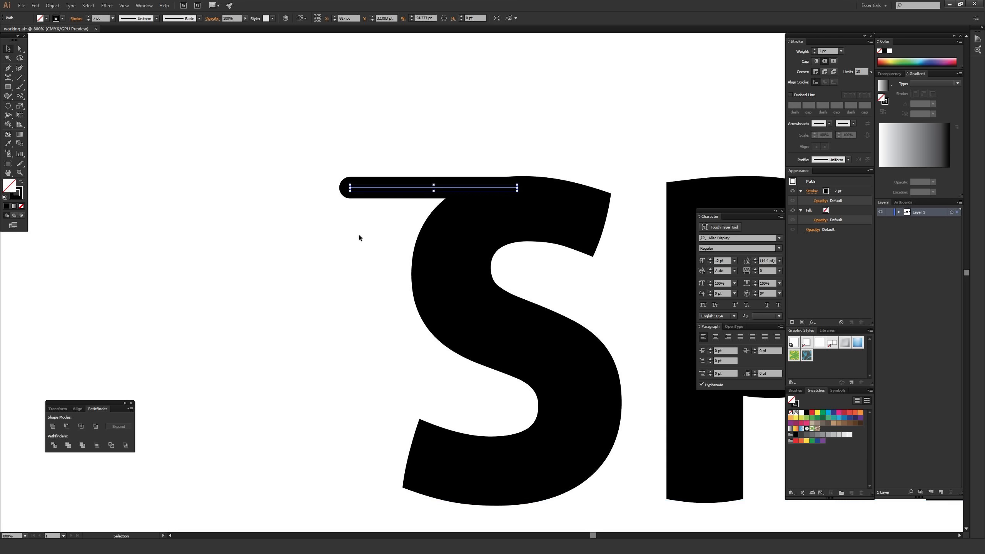
- Move the front copy of the rounded line 0 pt horizontally and 7 pt vertically so it sits directly beneath the original
{"action": "right_click", "coordinate": [401, 188]}
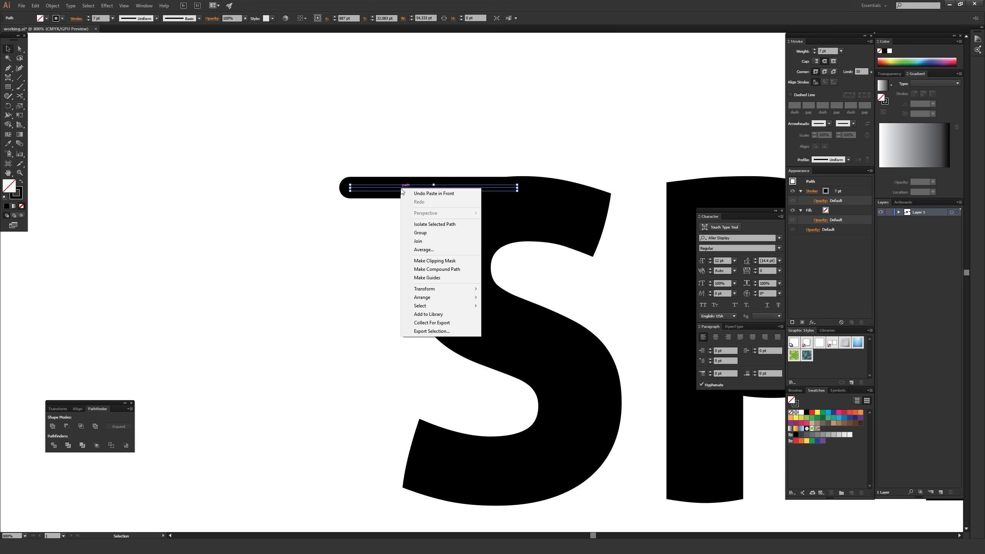
{"action": "mouse_move", "coordinate": [429, 291]}
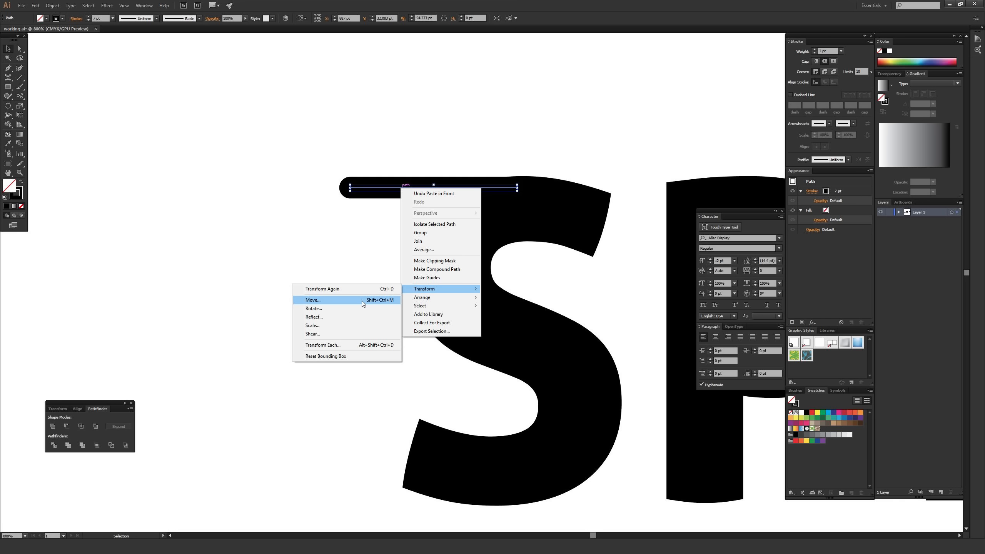
{"action": "left_click", "coordinate": [381, 301]}
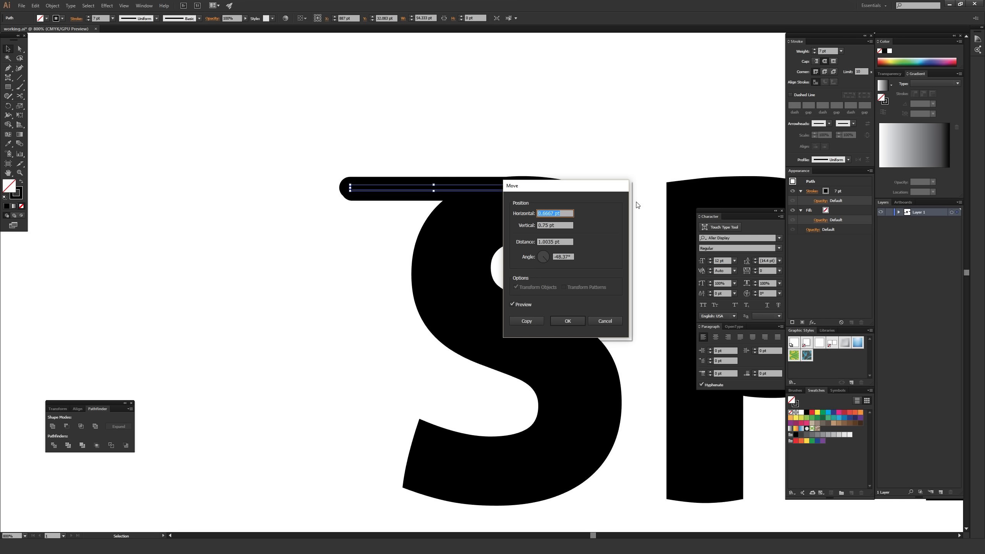
{"action": "type", "text": "0"}
{"action": "key", "text": "Tab"}
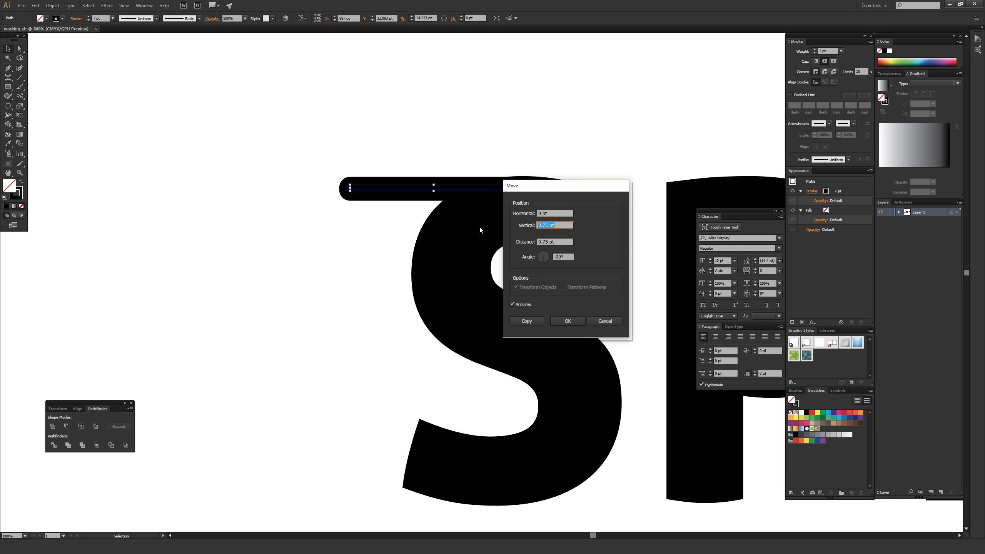
{"action": "type", "text": "7"}
{"action": "left_click", "coordinate": [561, 212]}
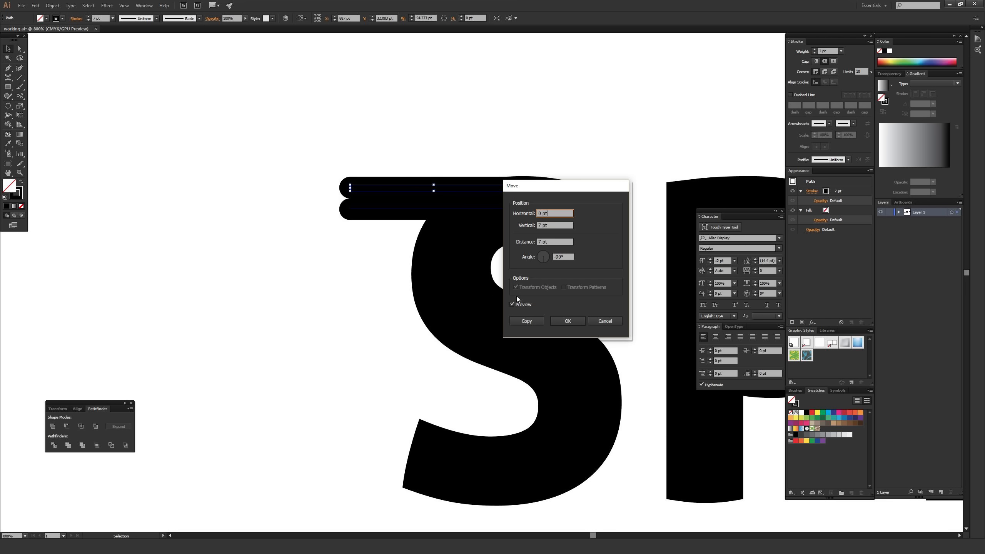
{"action": "left_click", "coordinate": [511, 304]}
{"action": "left_click", "coordinate": [511, 305]}
{"action": "left_click", "coordinate": [569, 321]}
{"action": "left_click", "coordinate": [383, 145]}
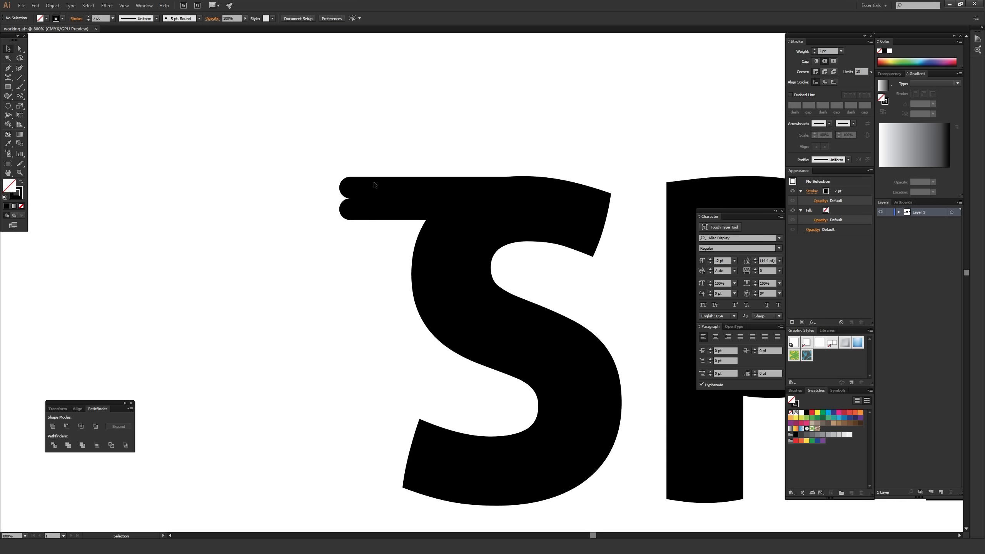
- Try a third rounded line 7 pt below the second one, and delete it
{"action": "left_click_drag", "start_coordinate": [310, 141], "coordinate": [368, 242]}
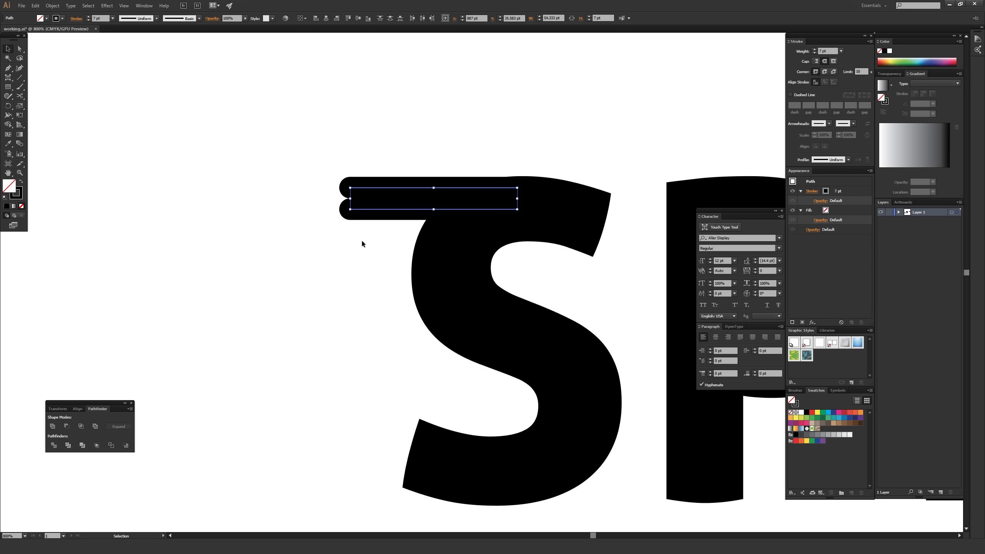
{"action": "key", "text": "a"}
{"action": "key", "text": "ctrl+equal"}
{"action": "left_click", "coordinate": [285, 201]}
{"action": "left_click_drag", "start_coordinate": [295, 131], "coordinate": [293, 178]}
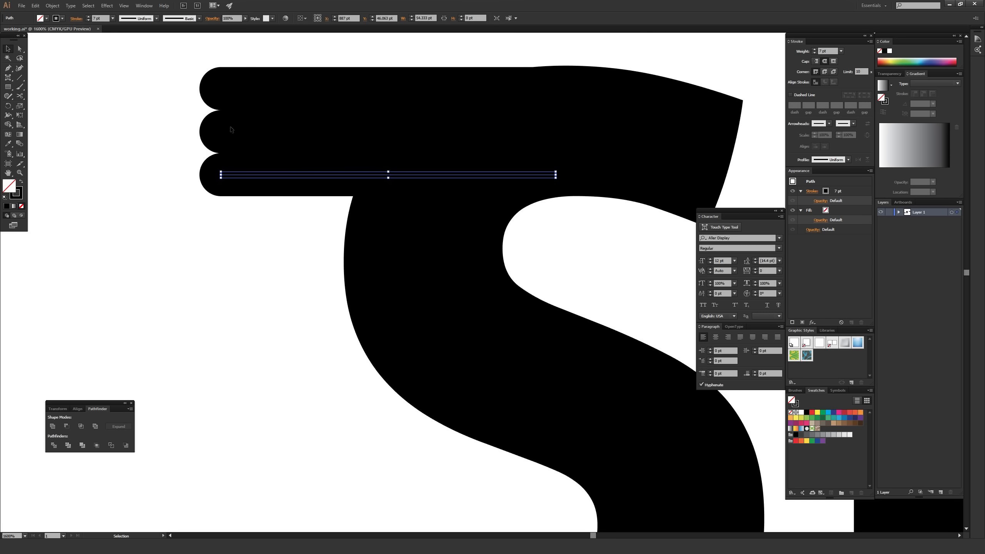
{"action": "key", "text": "Delete"}
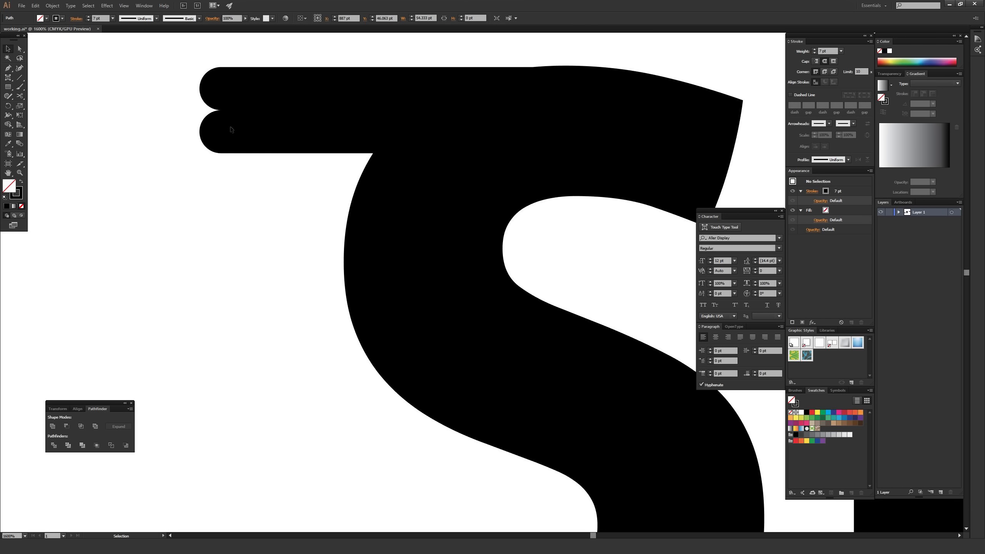
- Select the two rounded lines at the top of the S without the SPEED text, and paste a copy of both in front
{"action": "left_click_drag", "start_coordinate": [162, 62], "coordinate": [246, 162]}
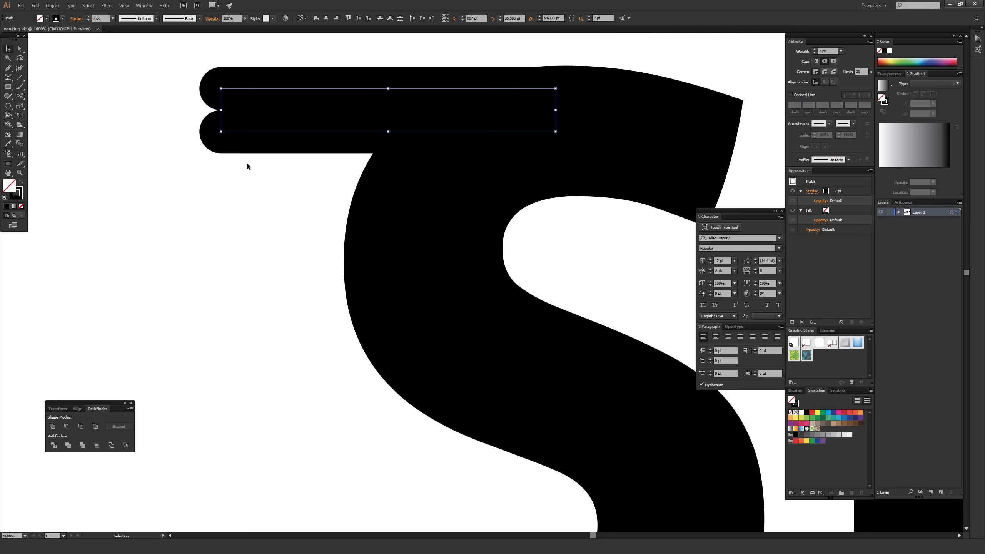
{"action": "left_click", "coordinate": [187, 83]}
{"action": "left_click_drag", "start_coordinate": [171, 65], "coordinate": [320, 189]}
{"action": "key", "text": "ctrl+minus"}
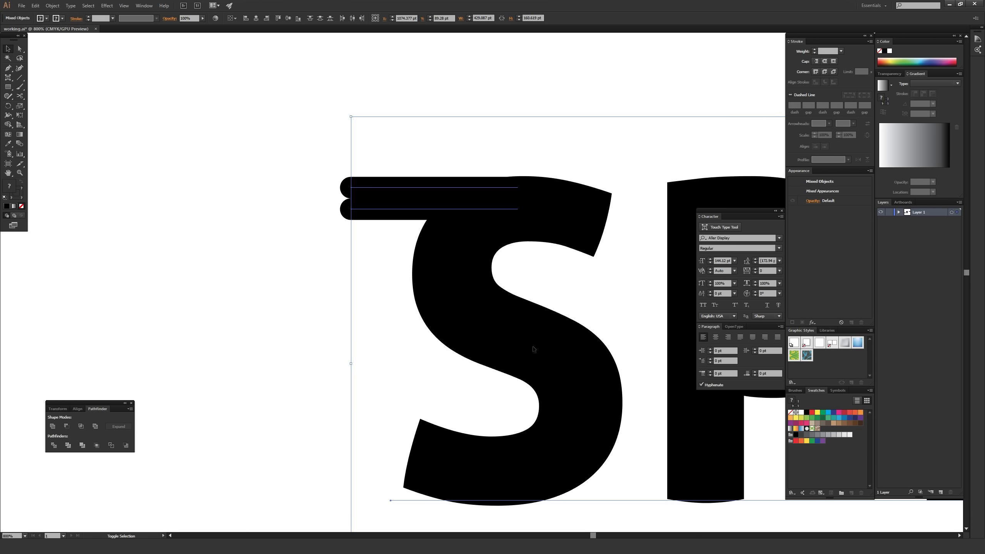
{"action": "left_click", "coordinate": [564, 368], "text": "shift"}
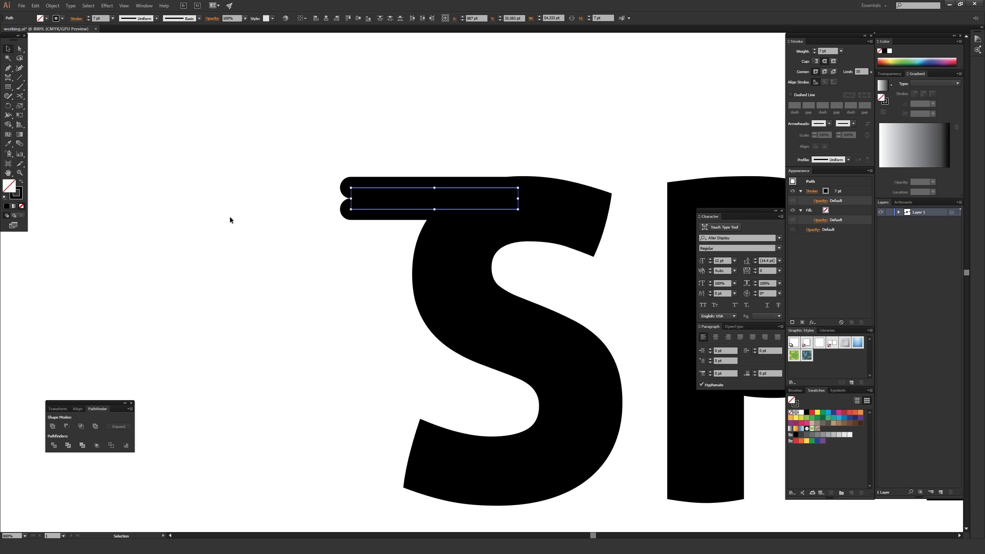
{"action": "key", "text": "a"}
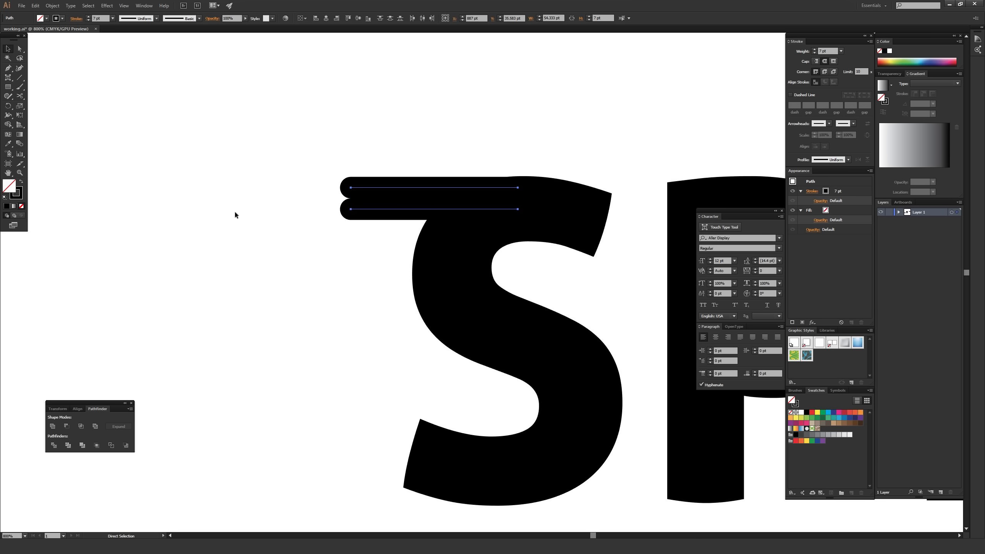
{"action": "key", "text": "v"}
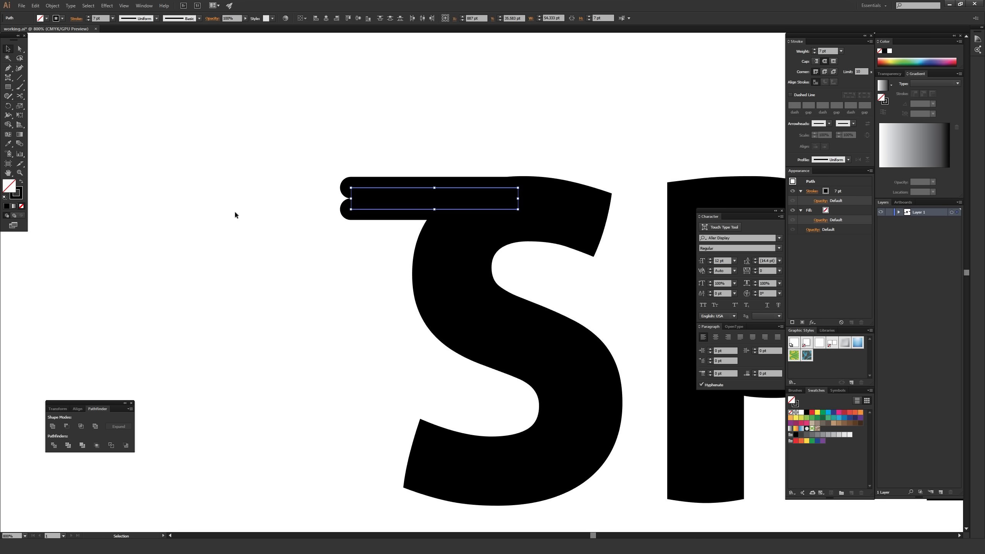
- Move the copied pair of lines 0 pt horizontally and 14 pt vertically so it sits directly beneath the original pair
{"action": "right_click", "coordinate": [382, 189]}
{"action": "mouse_move", "coordinate": [405, 279]}
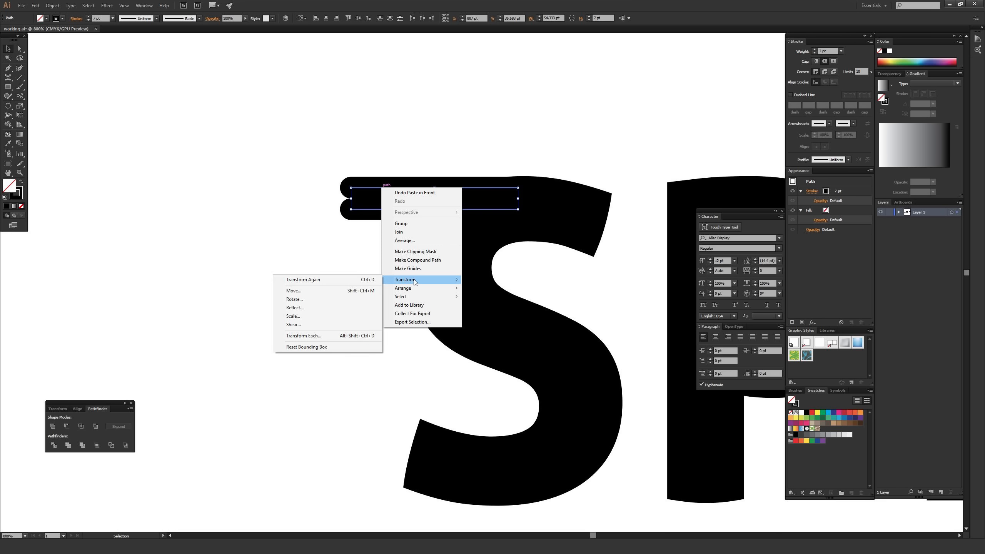
{"action": "left_click", "coordinate": [337, 291]}
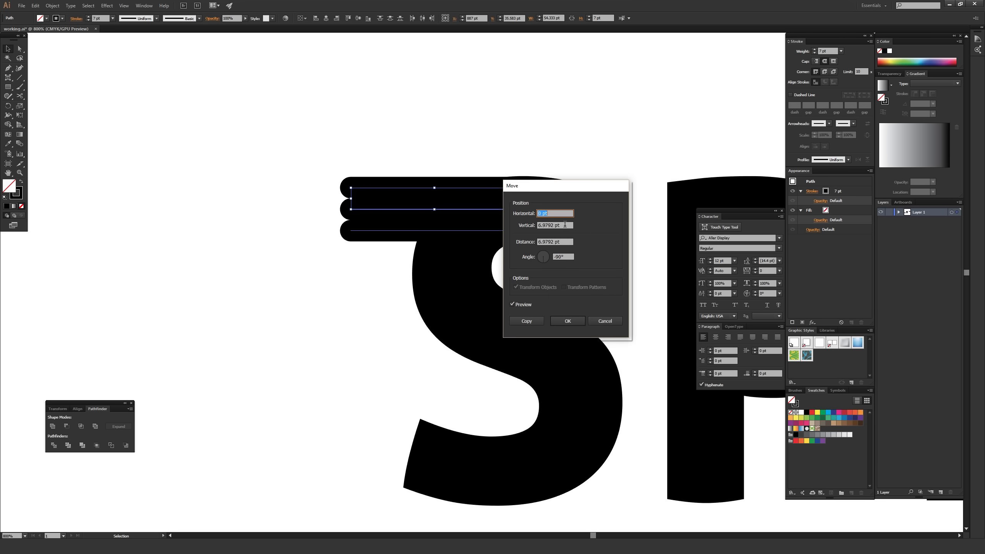
{"action": "key", "text": "Tab"}
{"action": "type", "text": "14"}
{"action": "left_click", "coordinate": [562, 212]}
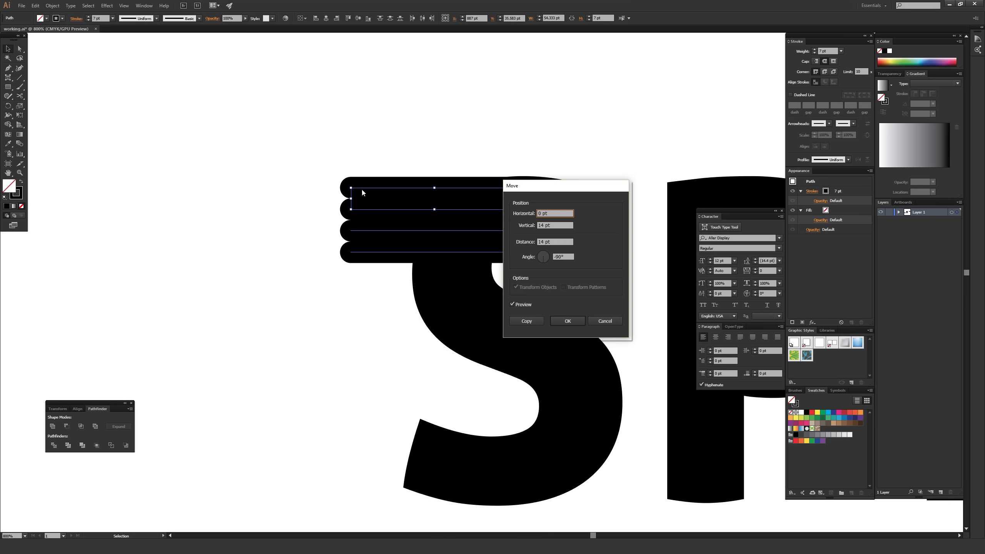
{"action": "left_click", "coordinate": [569, 321]}
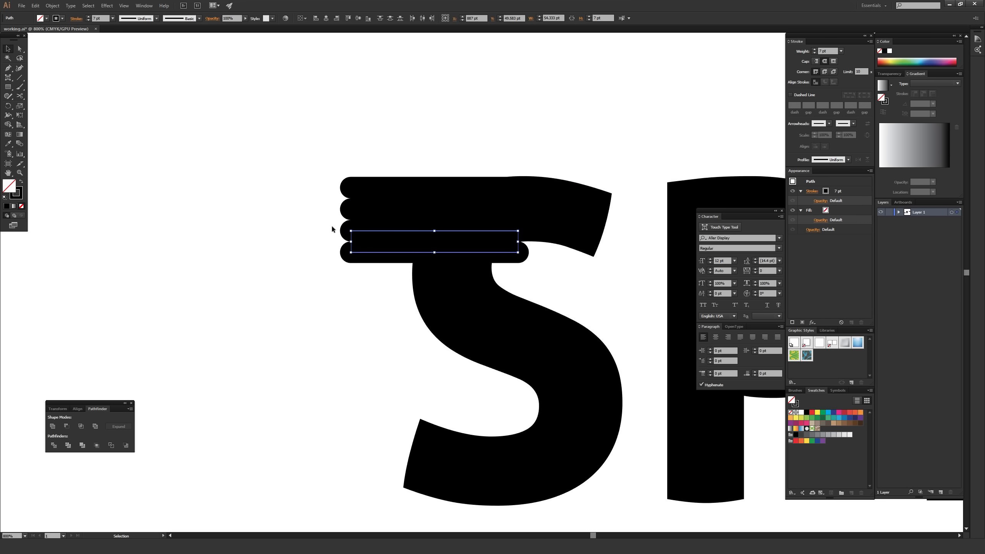
- Select the four stacked lines and duplicate them straight down by 28 pt so the copies continue the stack without a gap
{"action": "key", "text": "a"}
{"action": "key", "text": "ctrl+equal"}
{"action": "key", "text": "v"}
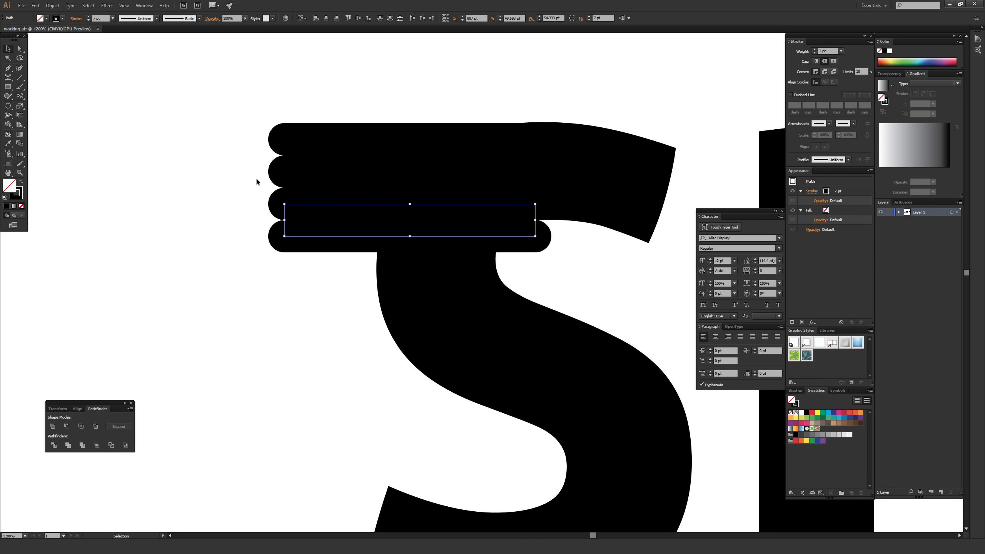
{"action": "left_click_drag", "start_coordinate": [249, 153], "coordinate": [326, 224]}
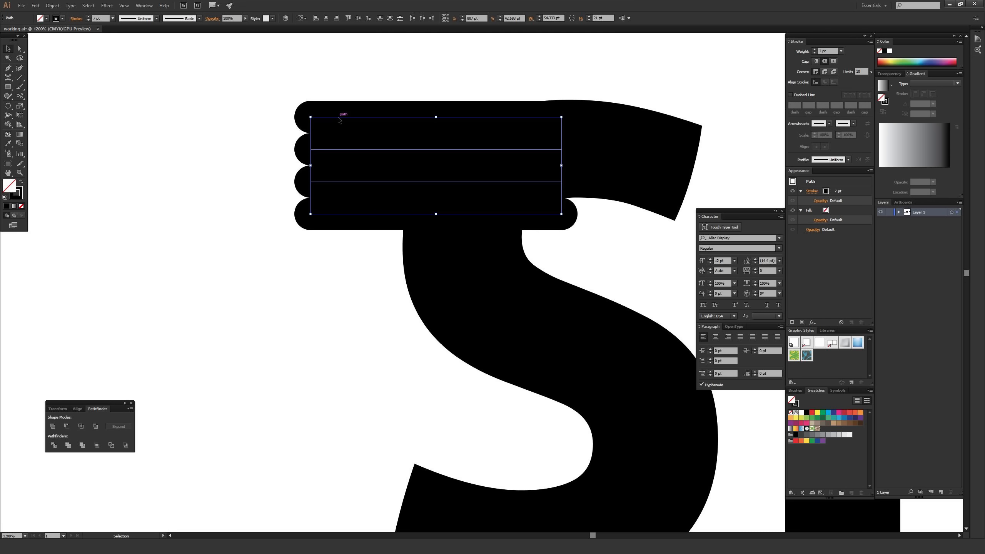
{"action": "left_click_drag", "start_coordinate": [338, 119], "coordinate": [336, 247]}
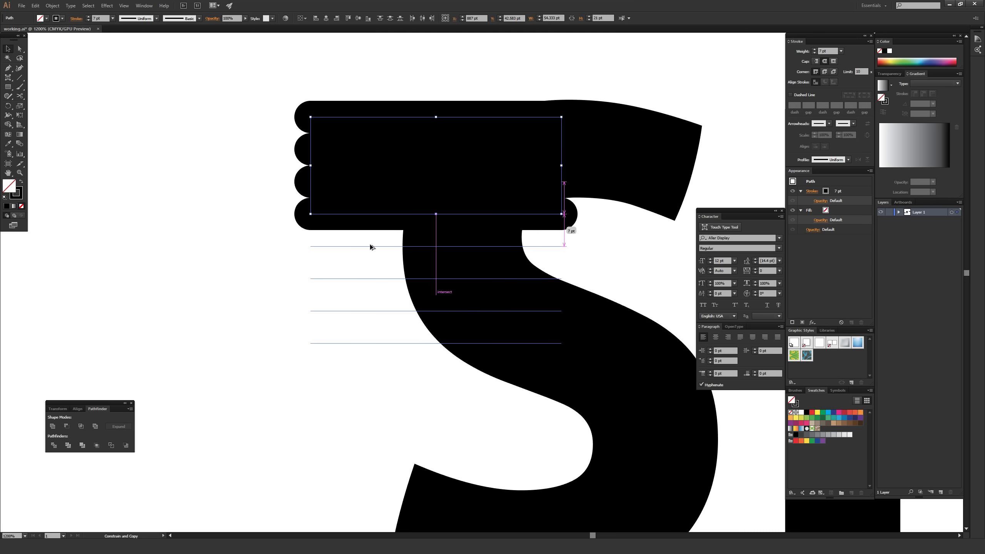
{"action": "left_click_drag", "start_coordinate": [371, 245], "coordinate": [339, 247]}
{"action": "left_click_drag", "start_coordinate": [339, 249], "coordinate": [339, 249]}
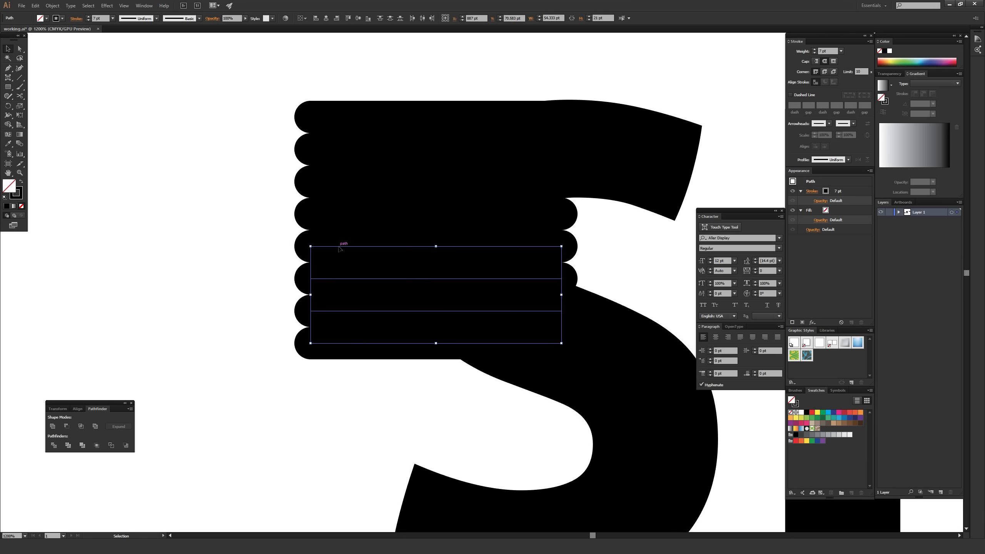
- Repeat the four-line duplication twice more so the stack of rounded lines reaches past the bottom of the S
{"action": "key", "text": "ctrl+minus"}
{"action": "left_click_drag", "start_coordinate": [276, 289], "coordinate": [247, 217]}
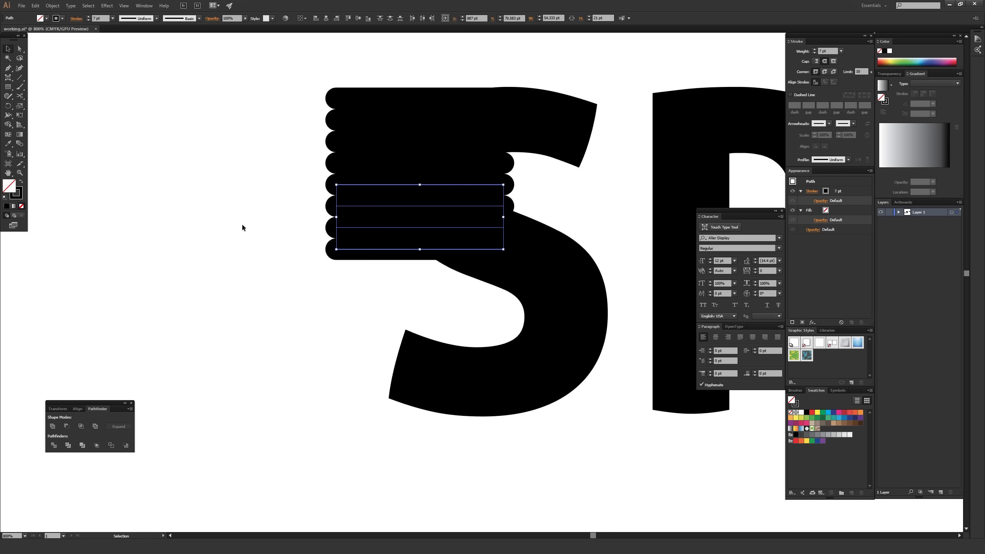
{"action": "key", "text": "a"}
{"action": "key", "text": "ctrl+d"}
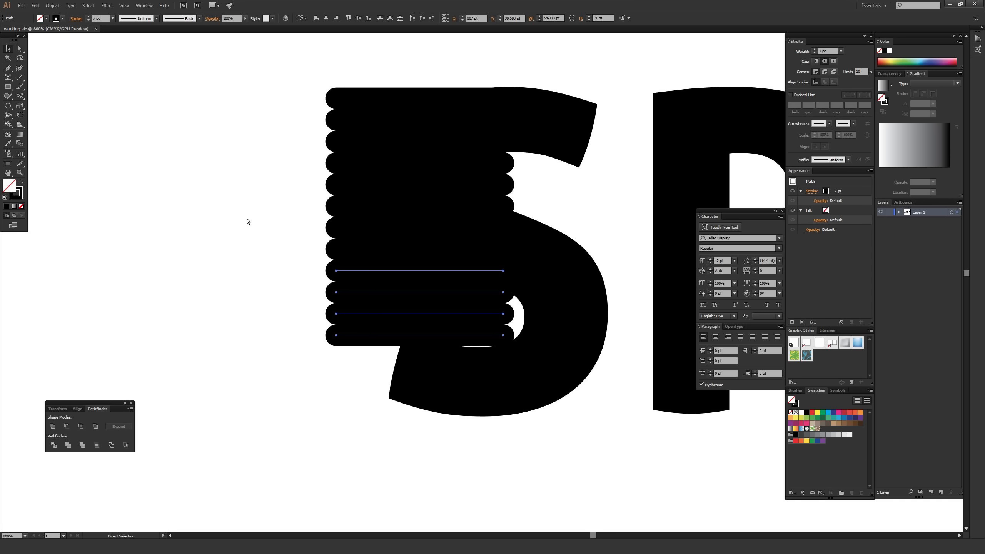
{"action": "key", "text": "ctrl+d"}
{"action": "key", "text": "v"}
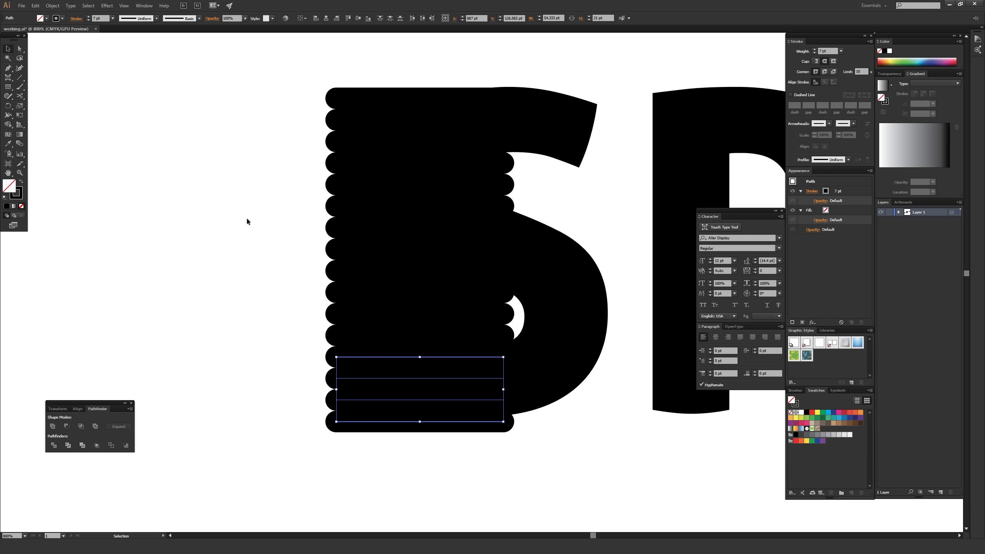
{"action": "left_click", "coordinate": [248, 267]}
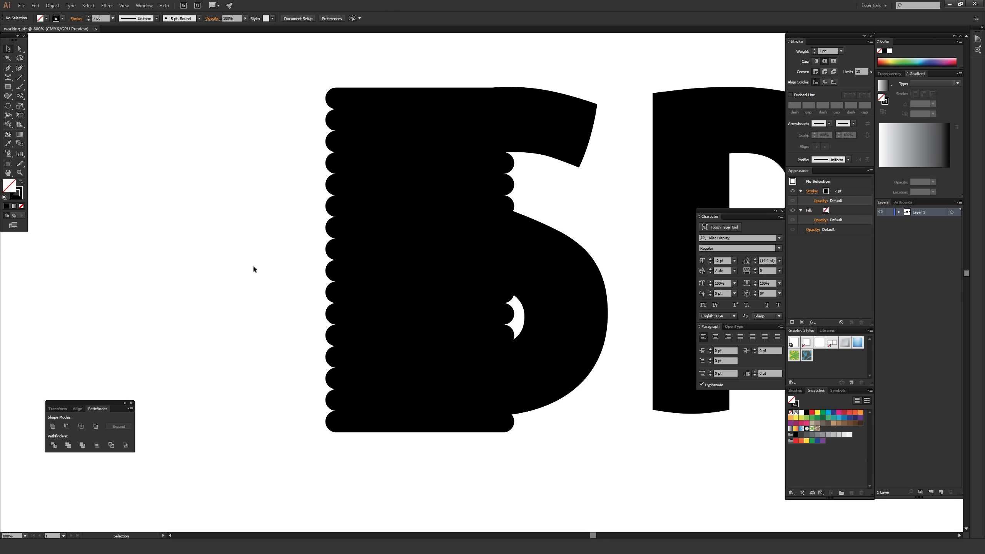
- Select every second line of the stack, from the second to the fourteenth, and set their stroke color to white (ffffff)
{"action": "left_click", "coordinate": [348, 121]}
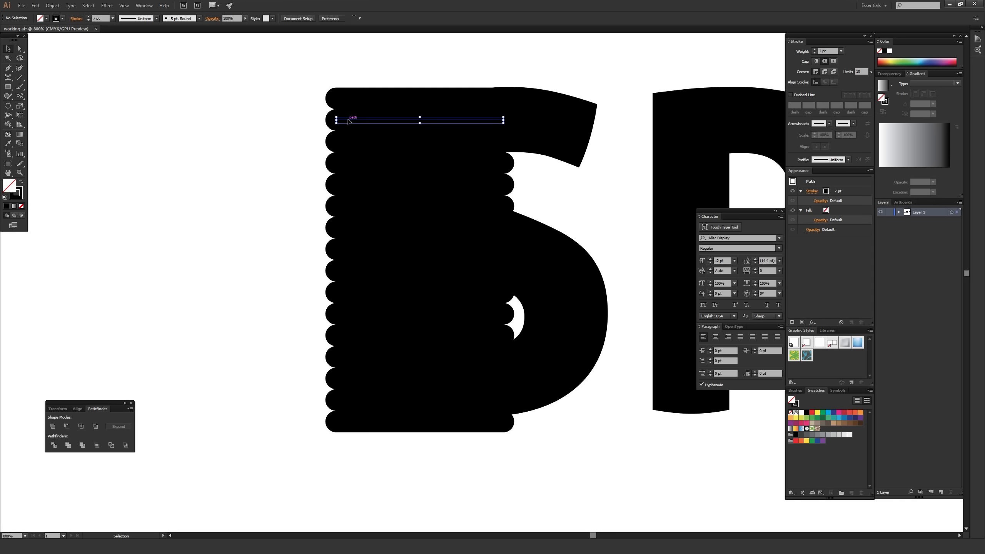
{"action": "left_click", "coordinate": [345, 120], "text": "shift"}
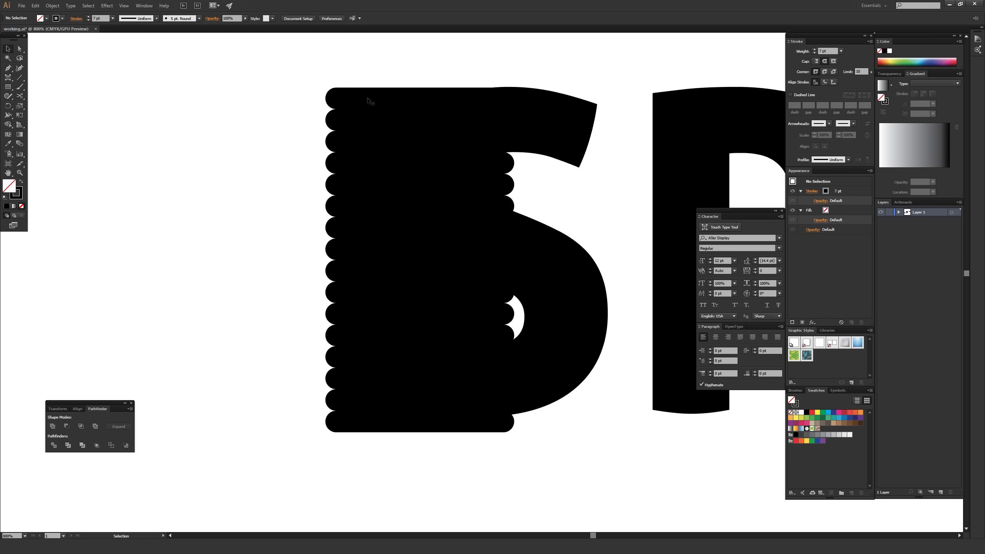
{"action": "left_click", "coordinate": [352, 121]}
{"action": "left_click", "coordinate": [358, 163], "text": "shift"}
{"action": "left_click", "coordinate": [350, 206], "text": "shift"}
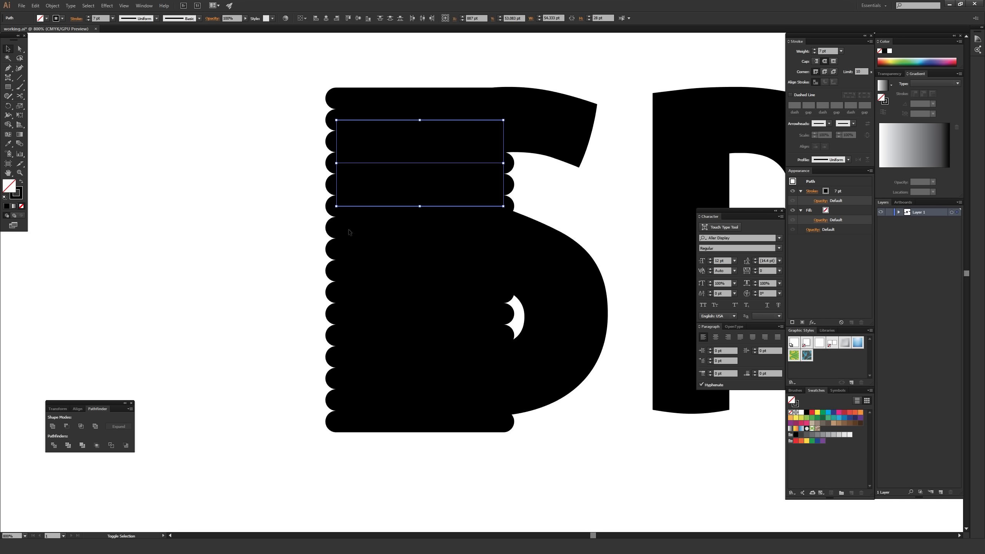
{"action": "left_click", "coordinate": [350, 249], "text": "shift"}
{"action": "left_click", "coordinate": [345, 291], "text": "shift"}
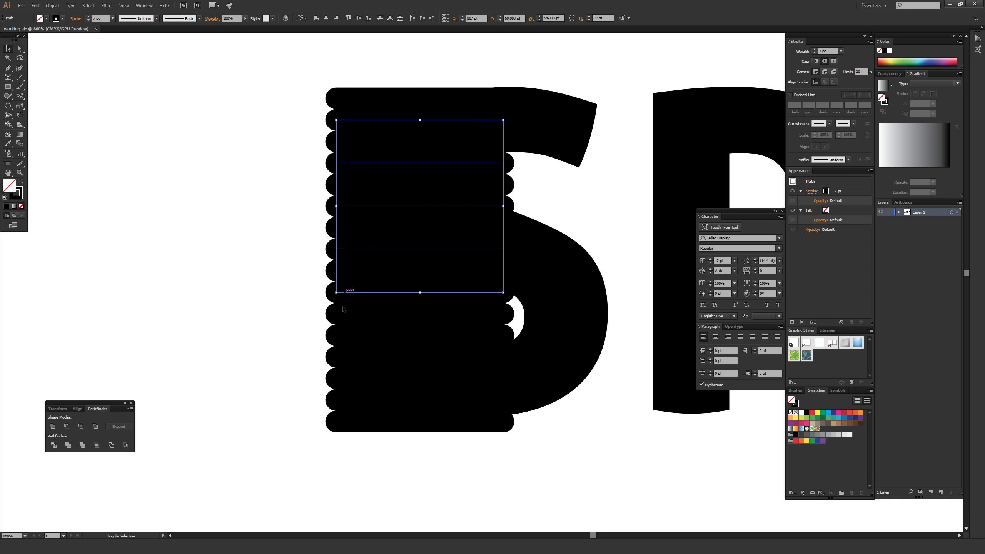
{"action": "left_click", "coordinate": [348, 335], "text": "shift"}
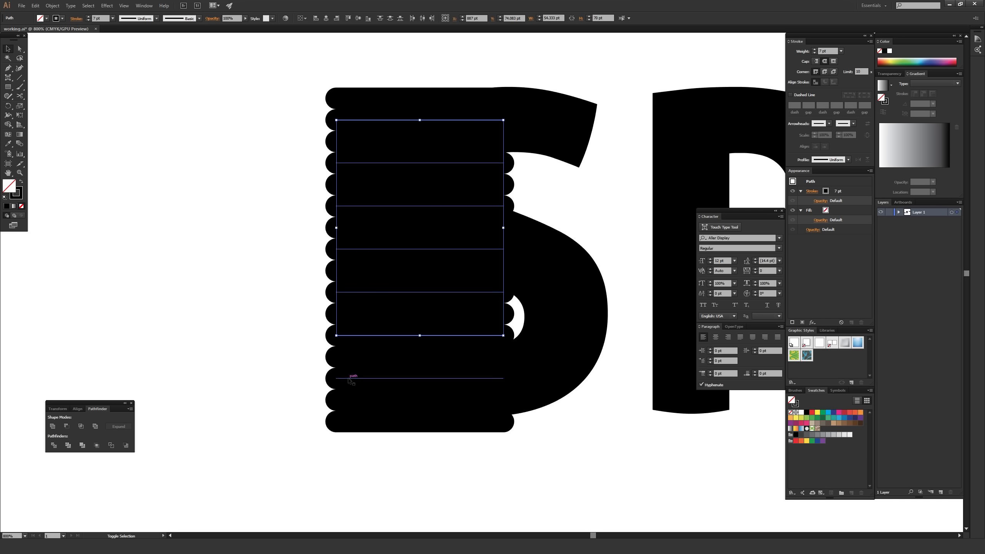
{"action": "left_click", "coordinate": [348, 378], "text": "shift"}
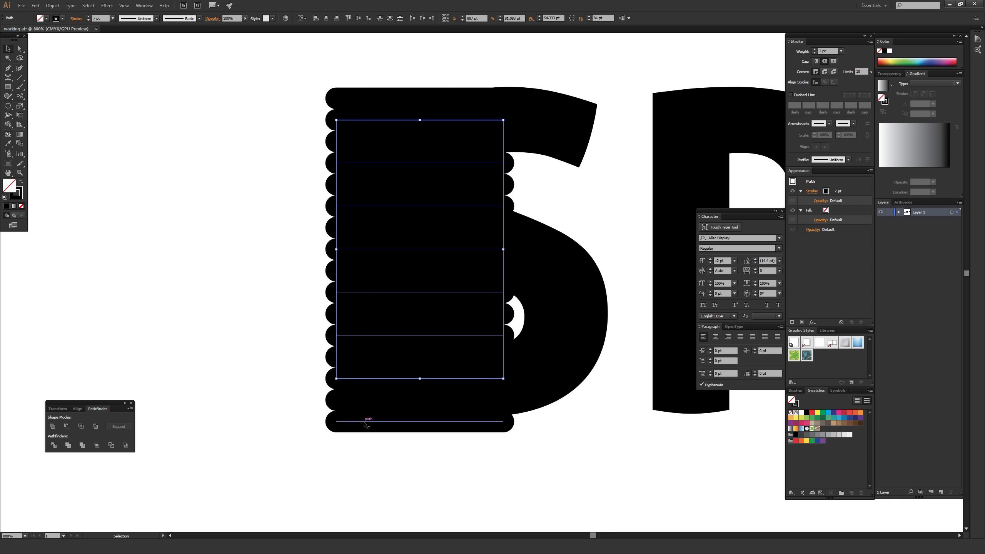
{"action": "double_click", "coordinate": [17, 193]}
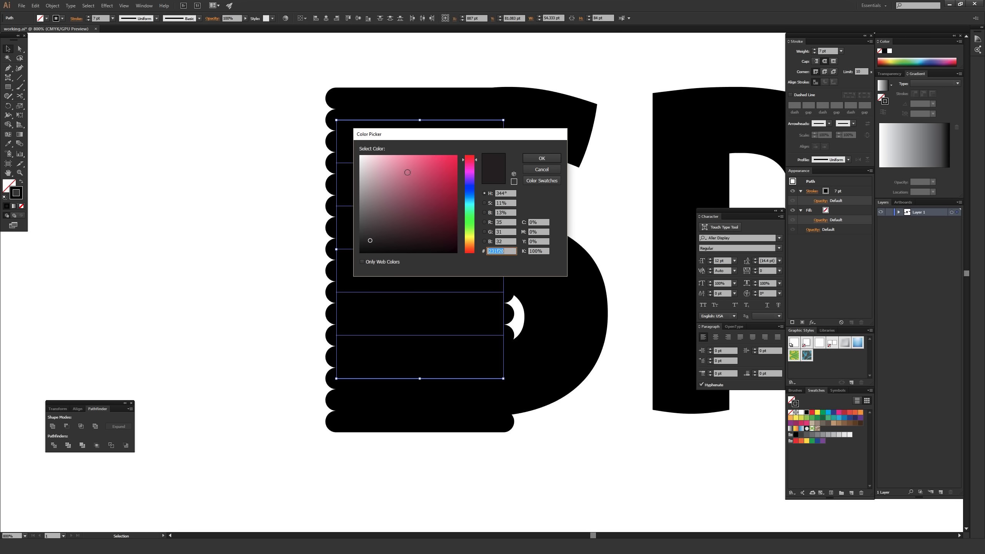
{"action": "type", "text": "ffffff"}
{"action": "left_click", "coordinate": [539, 158]}
{"action": "key", "text": "ctrl+shift+a"}
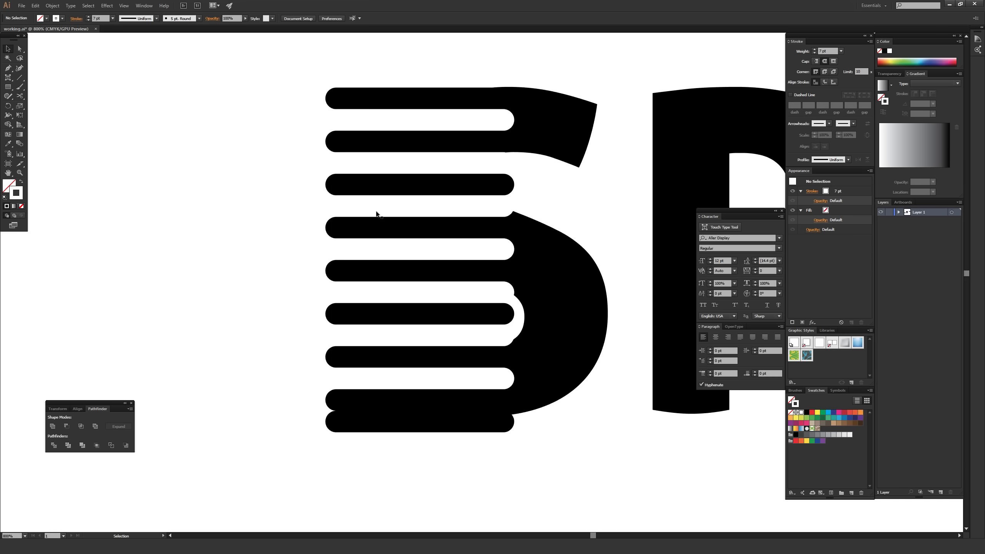
- Delete the surplus black line at the bottom, and nudge the remaining stack about 16 pt left and 1 pt down
{"action": "left_click", "coordinate": [367, 424]}
{"action": "key", "text": "Delete"}
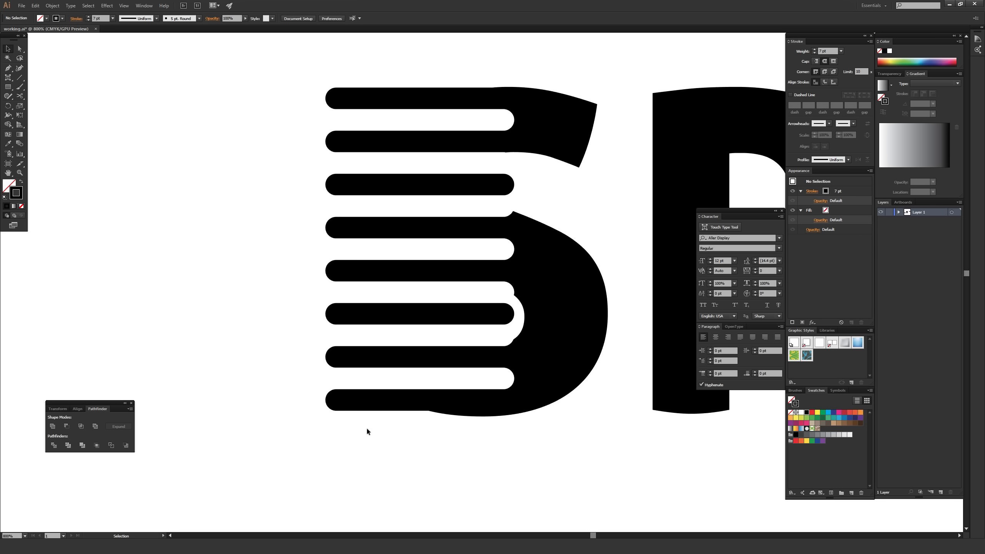
{"action": "left_click_drag", "start_coordinate": [284, 67], "coordinate": [363, 432]}
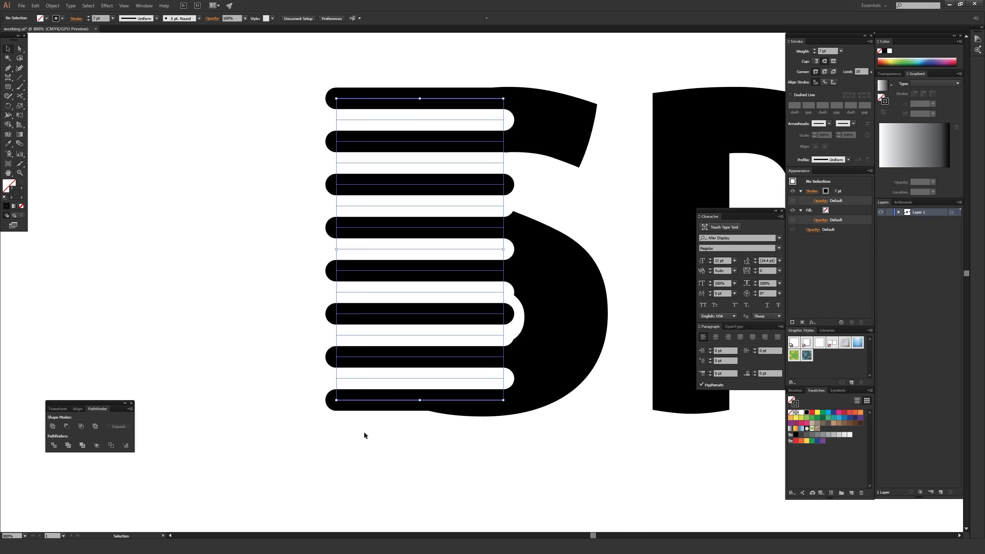
{"action": "key", "text": "Left"}
{"action": "key", "text": "Left"}
{"action": "key", "text": "Left"}
{"action": "key", "text": "Left"}
{"action": "key", "text": "Left"}
{"action": "key", "text": "Left"}
{"action": "key", "text": "Left"}
{"action": "key", "text": "Left"}
{"action": "key", "text": "Left"}
{"action": "key", "text": "Left"}
{"action": "key", "text": "Left"}
{"action": "key", "text": "Left"}
{"action": "key", "text": "Left"}
{"action": "key", "text": "Left"}
{"action": "key", "text": "Left"}
{"action": "key", "text": "Left"}
{"action": "key", "text": "Left"}
{"action": "key", "text": "Left"}
{"action": "key", "text": "Left"}
{"action": "key", "text": "Left"}
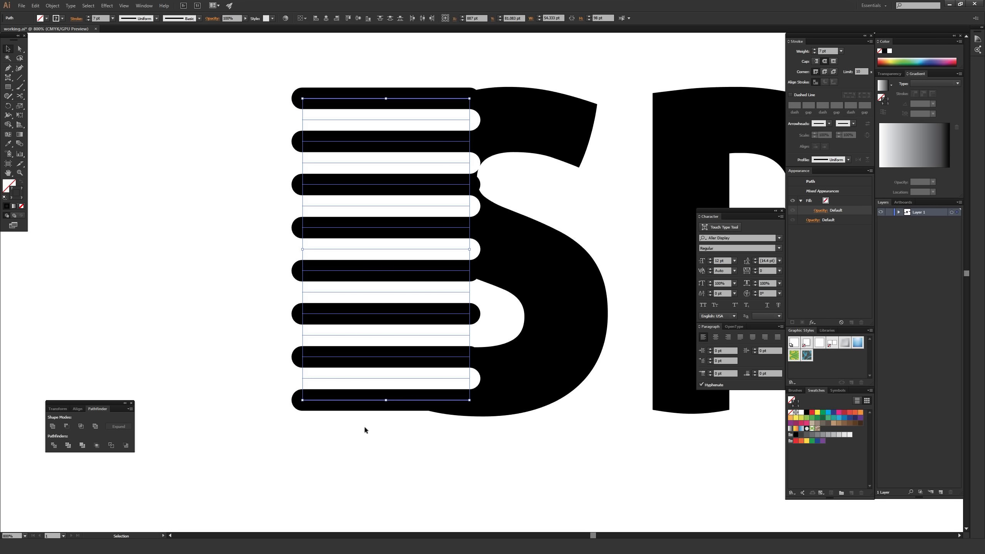
{"action": "key", "text": "Down"}
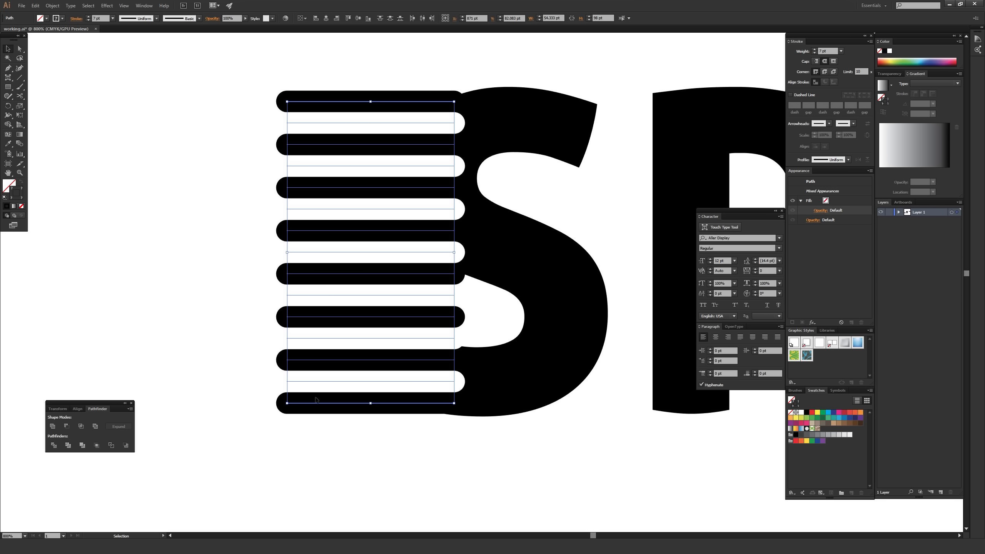
{"action": "left_click", "coordinate": [313, 68]}
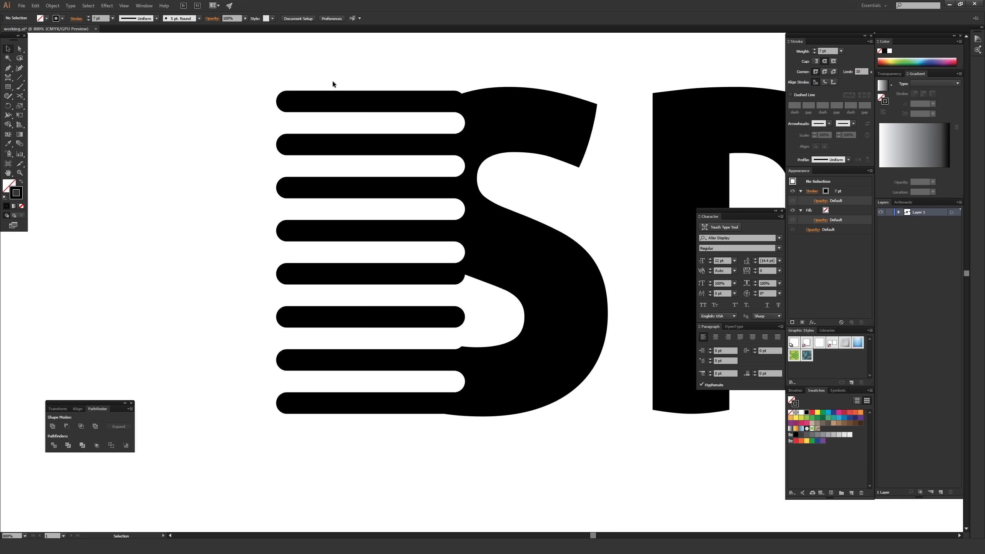
- Slide the top black line about 18 pt right along the S and pull its left end about 19 pt further inward
{"action": "key", "text": "ctrl+plus"}
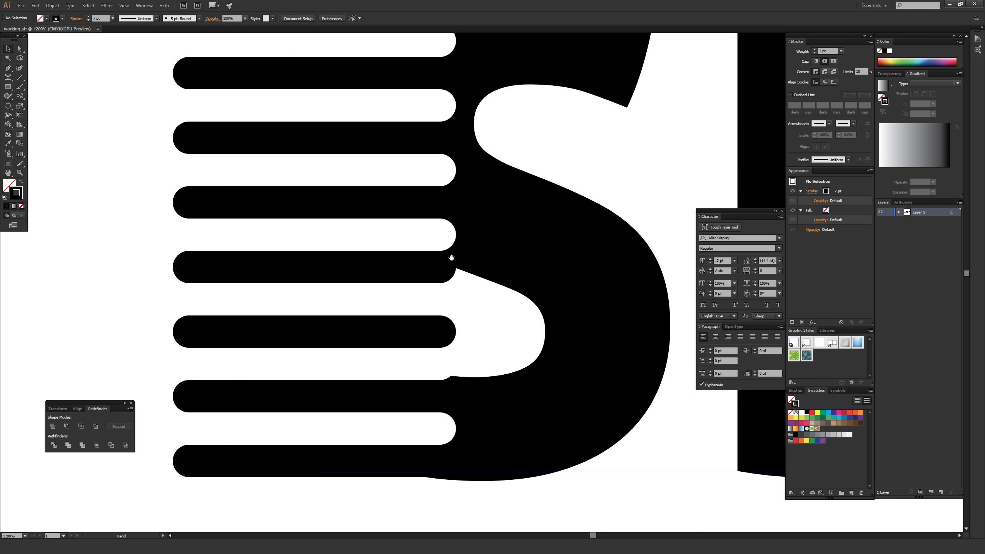
{"action": "left_click_drag", "start_coordinate": [414, 112], "coordinate": [451, 252]}
{"action": "left_click_drag", "start_coordinate": [391, 151], "coordinate": [474, 151]}
{"action": "left_click", "coordinate": [351, 180]}
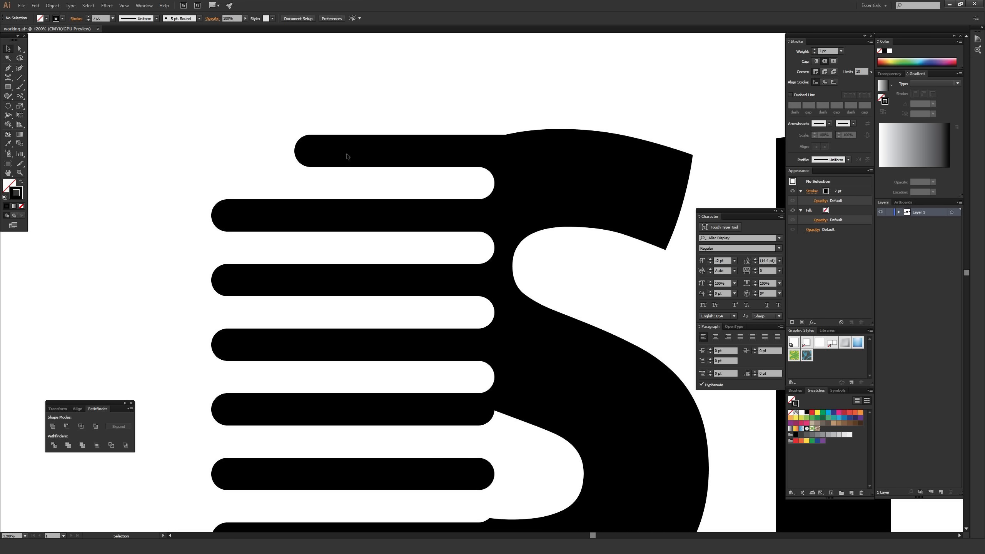
{"action": "left_click", "coordinate": [348, 152]}
{"action": "left_click", "coordinate": [350, 177]}
{"action": "left_click", "coordinate": [351, 152]}
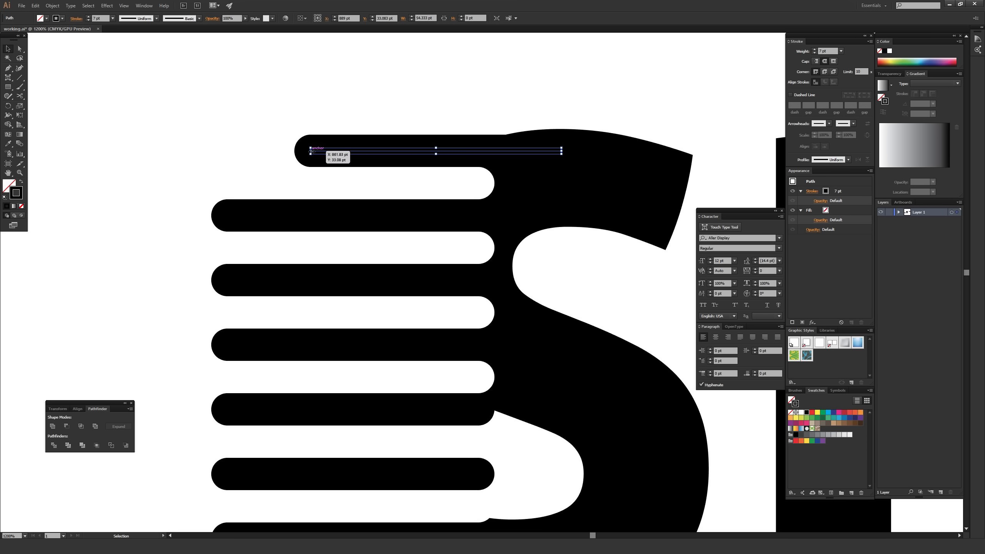
{"action": "left_click_drag", "start_coordinate": [311, 151], "coordinate": [398, 151]}
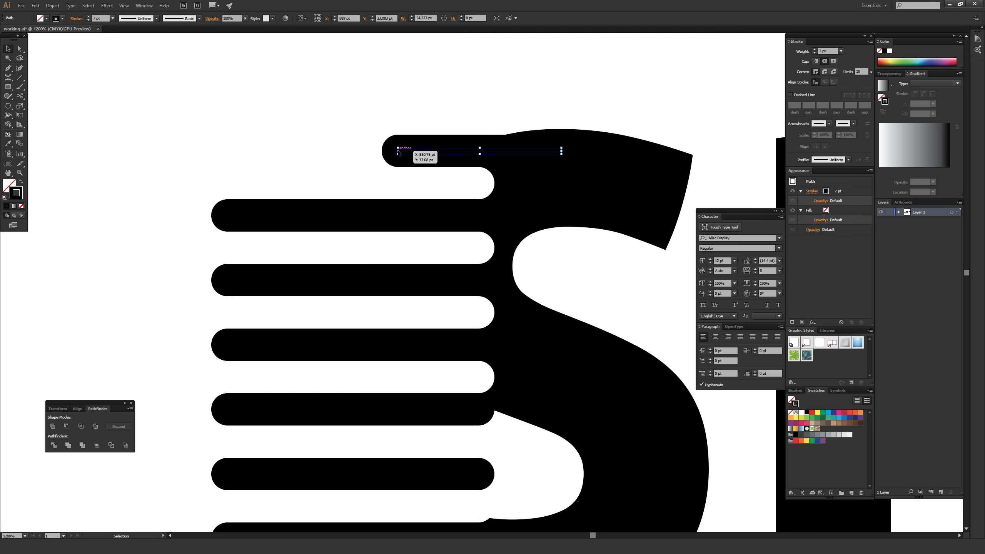
- Slide the white line directly beneath the top black line about 8.5 pt to the left
{"action": "left_click", "coordinate": [414, 183]}
{"action": "mouse_move", "coordinate": [413, 185]}
{"action": "left_mouse_down"}
{"action": "mouse_move", "coordinate": [503, 185]}
{"action": "mouse_move", "coordinate": [330, 179]}
{"action": "mouse_move", "coordinate": [402, 184]}
{"action": "left_mouse_up"}
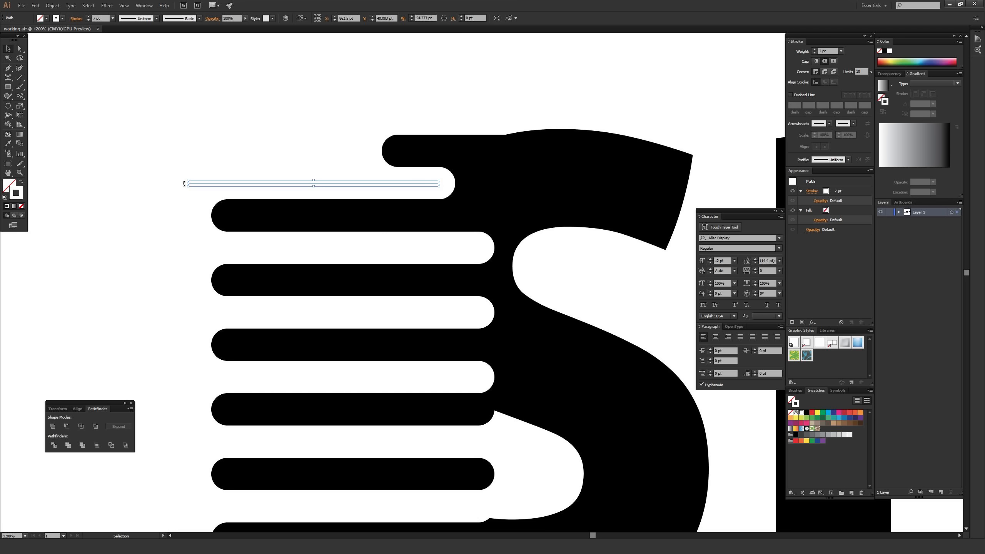
- Shorten the topmost white line to about 27 pt and the second black line to about 28.5 pt by pulling in their left ends
{"action": "left_click_drag", "start_coordinate": [188, 183], "coordinate": [312, 187]}
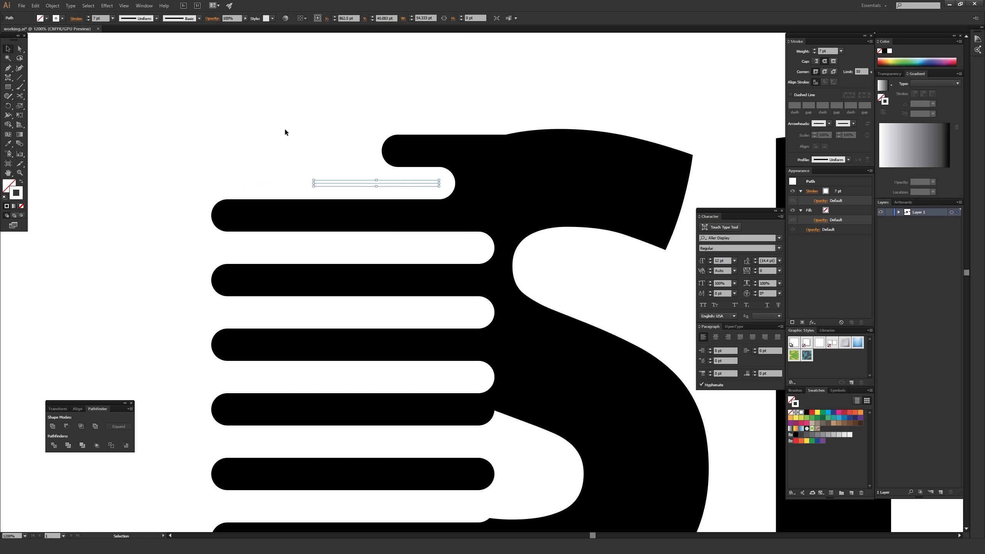
{"action": "left_click", "coordinate": [328, 159]}
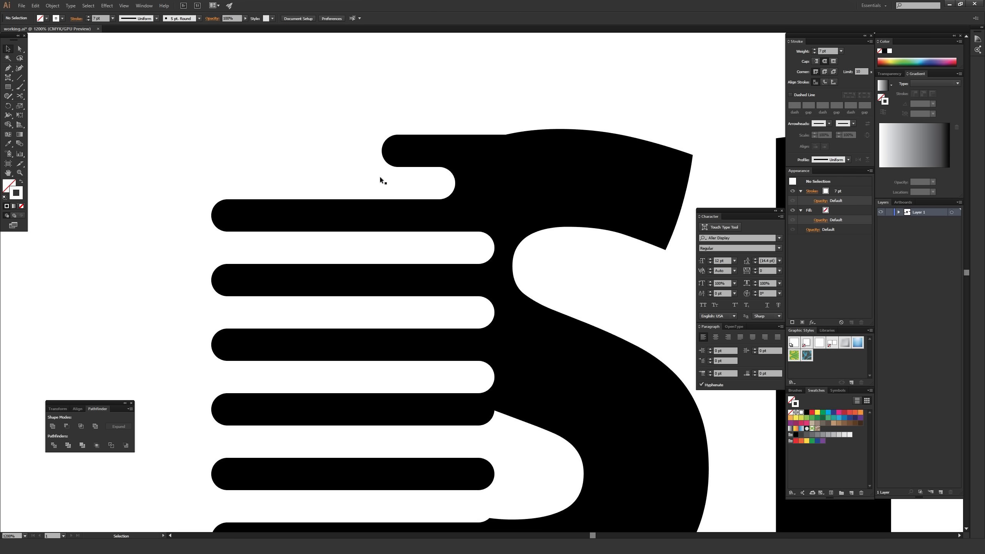
{"action": "left_click", "coordinate": [292, 215]}
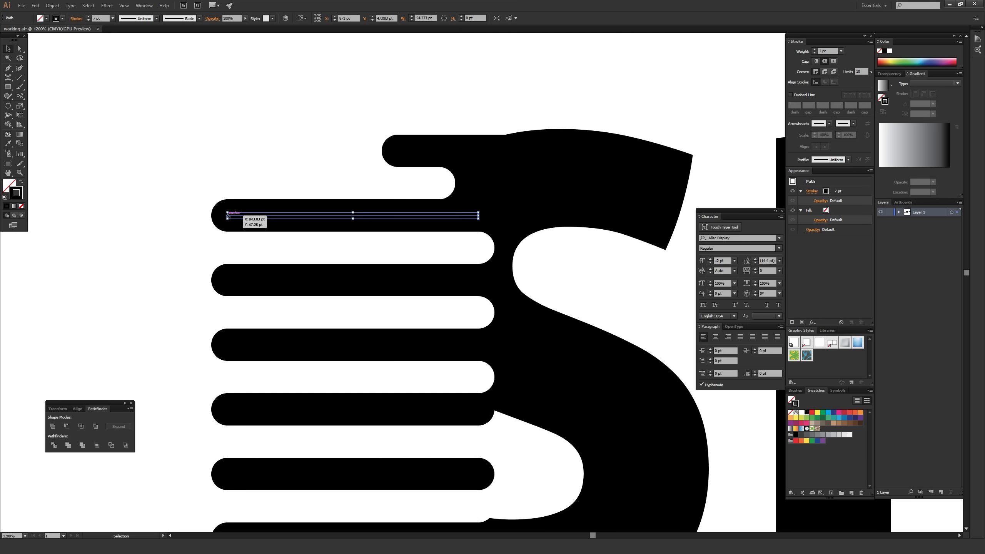
{"action": "left_click_drag", "start_coordinate": [227, 215], "coordinate": [345, 215]}
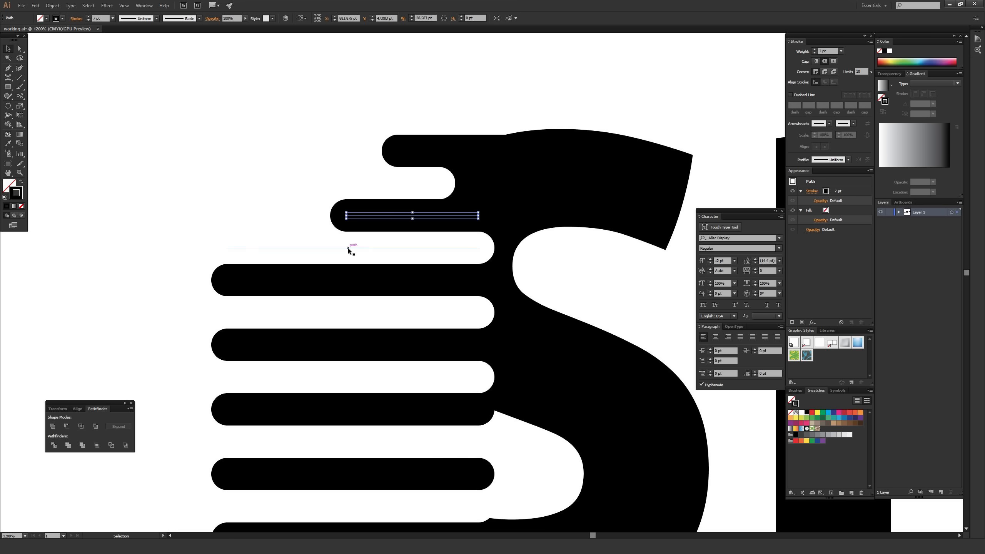
- Slide the white line beneath the second black line about 16 pt to the left along the S
{"action": "left_click_drag", "start_coordinate": [347, 248], "coordinate": [151, 251]}
{"action": "left_click", "coordinate": [273, 182]}
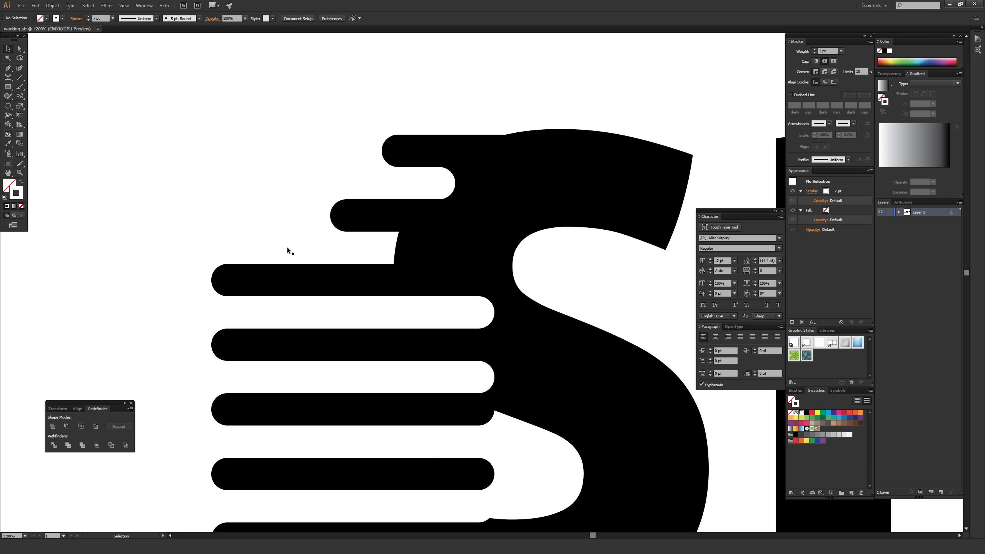
{"action": "left_click", "coordinate": [288, 248]}
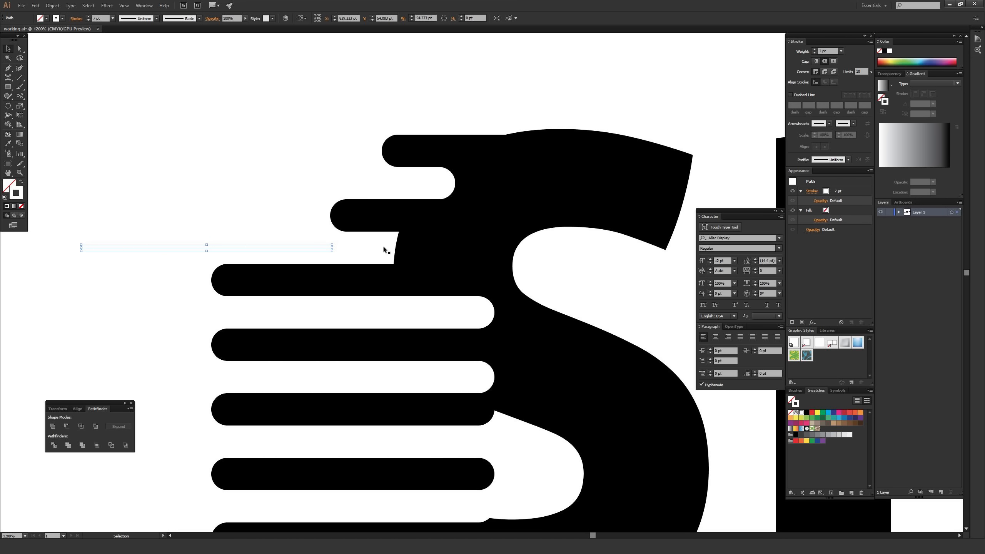
{"action": "left_click_drag", "start_coordinate": [276, 248], "coordinate": [343, 249]}
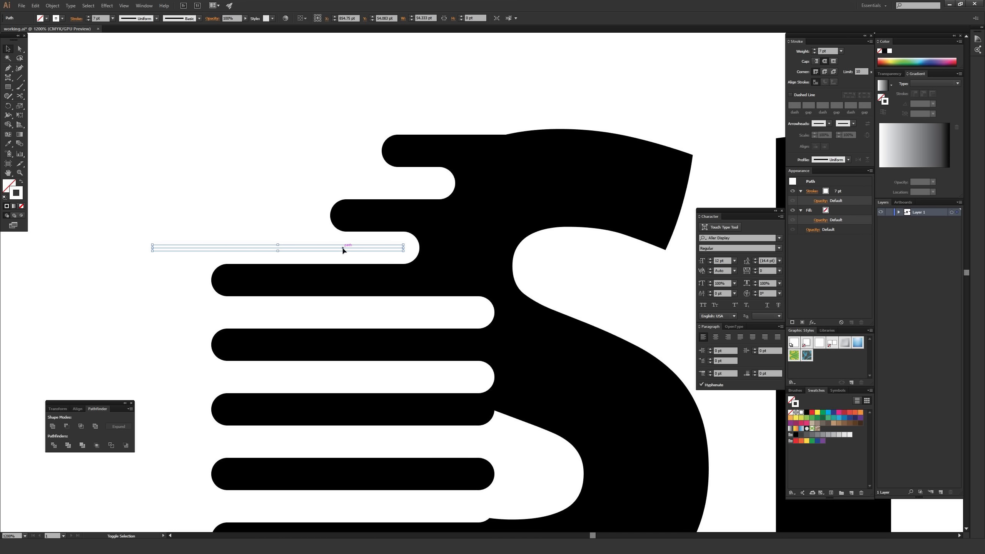
{"action": "key", "text": "Left"}
{"action": "key", "text": "Left"}
{"action": "key", "text": "Left"}
{"action": "key", "text": "Right"}
{"action": "key", "text": "Right"}
{"action": "key", "text": "Right"}
{"action": "left_click", "coordinate": [217, 199]}
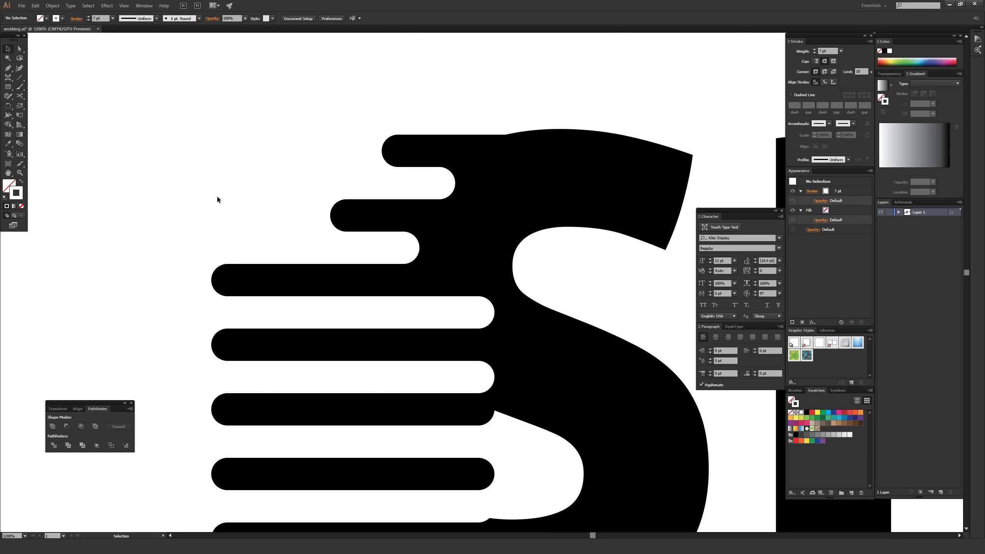
- Pull the left end of the third black line inward so that the line is about 40 pt long
{"action": "left_click", "coordinate": [306, 281]}
{"action": "left_click_drag", "start_coordinate": [223, 279], "coordinate": [294, 279]}
{"action": "left_click", "coordinate": [230, 206]}
- Compare the current speed lines with the other SPEED versions, examining how detached dots trail from their lines
{"action": "left_click_drag", "start_coordinate": [230, 207], "coordinate": [347, 189]}
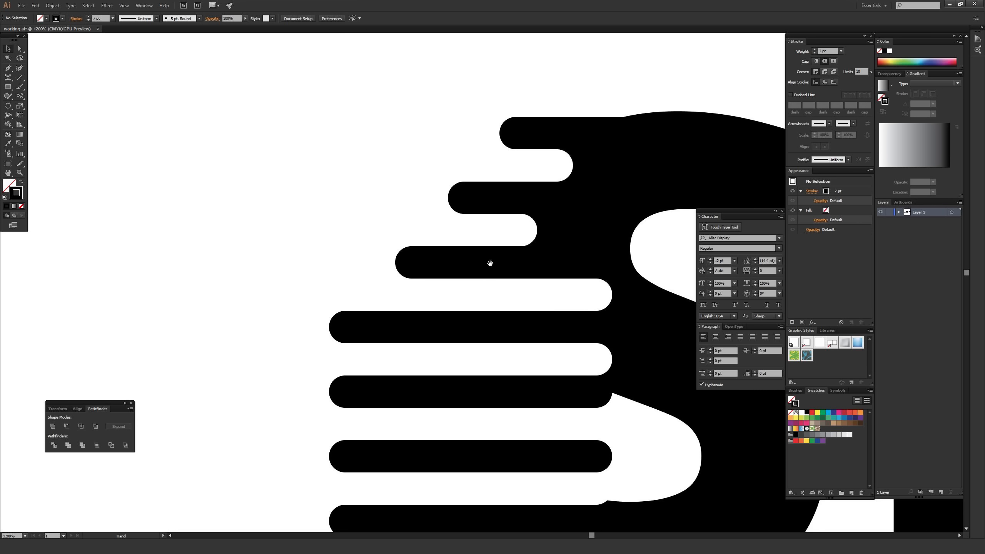
{"action": "key", "text": "ctrl+minus"}
{"action": "key", "text": "ctrl+minus"}
{"action": "key", "text": "ctrl+minus"}
{"action": "key", "text": "ctrl+minus"}
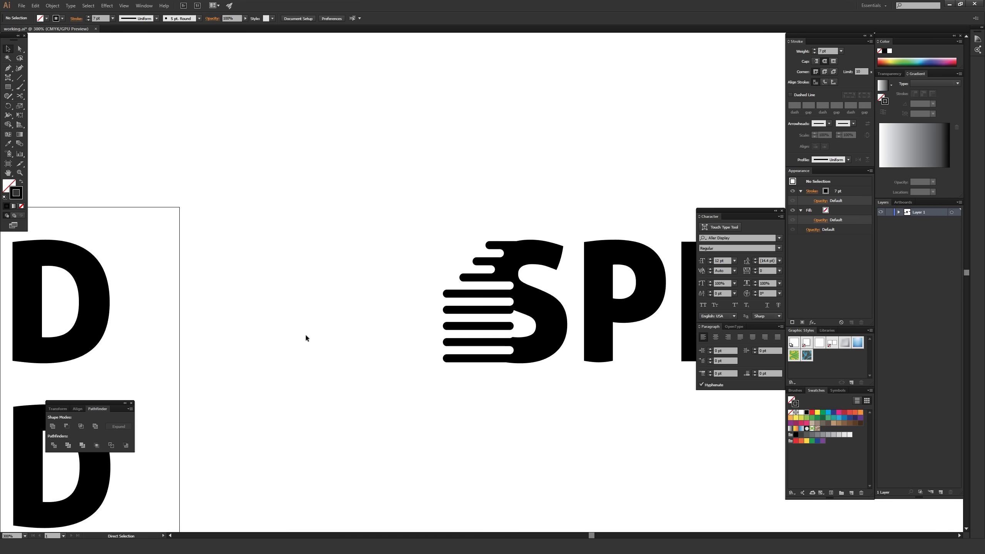
{"action": "left_click_drag", "start_coordinate": [306, 334], "coordinate": [653, 170]}
{"action": "left_click_drag", "start_coordinate": [338, 327], "coordinate": [577, 220]}
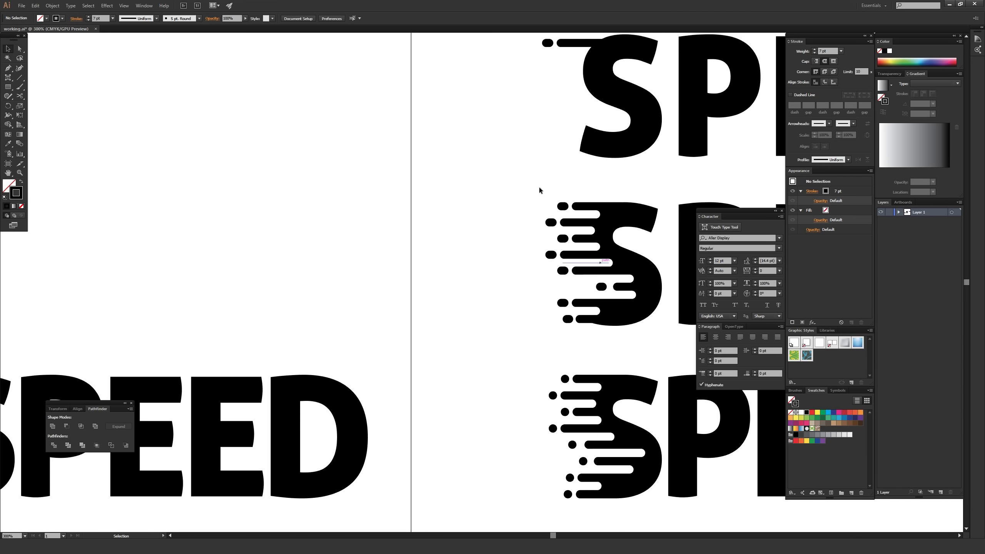
{"action": "left_click_drag", "start_coordinate": [638, 159], "coordinate": [312, 218]}
{"action": "left_click_drag", "start_coordinate": [636, 187], "coordinate": [287, 196]}
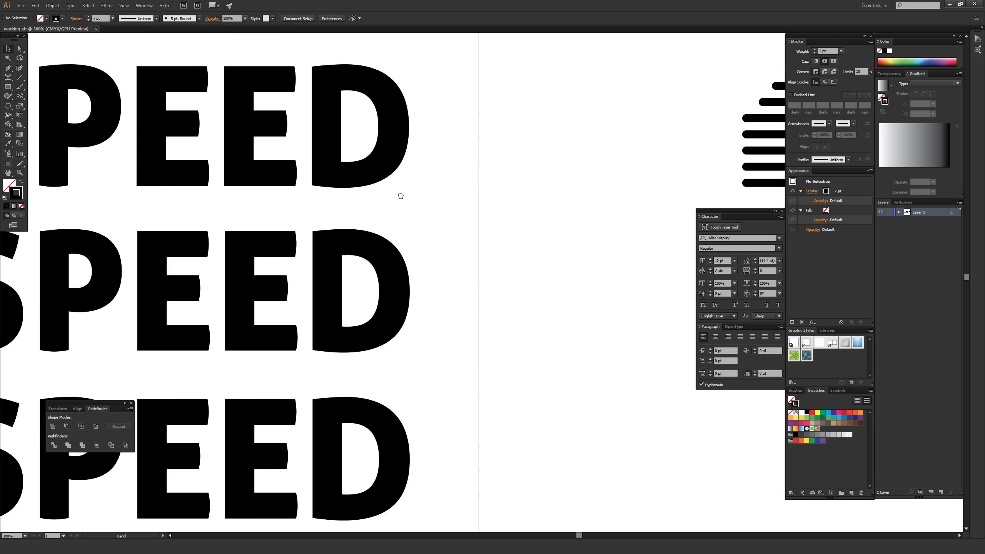
{"action": "left_click_drag", "start_coordinate": [516, 155], "coordinate": [154, 304]}
{"action": "key", "text": "ctrl+plus"}
{"action": "key", "text": "ctrl+plus"}
{"action": "key", "text": "ctrl+plus"}
{"action": "key", "text": "ctrl+plus"}
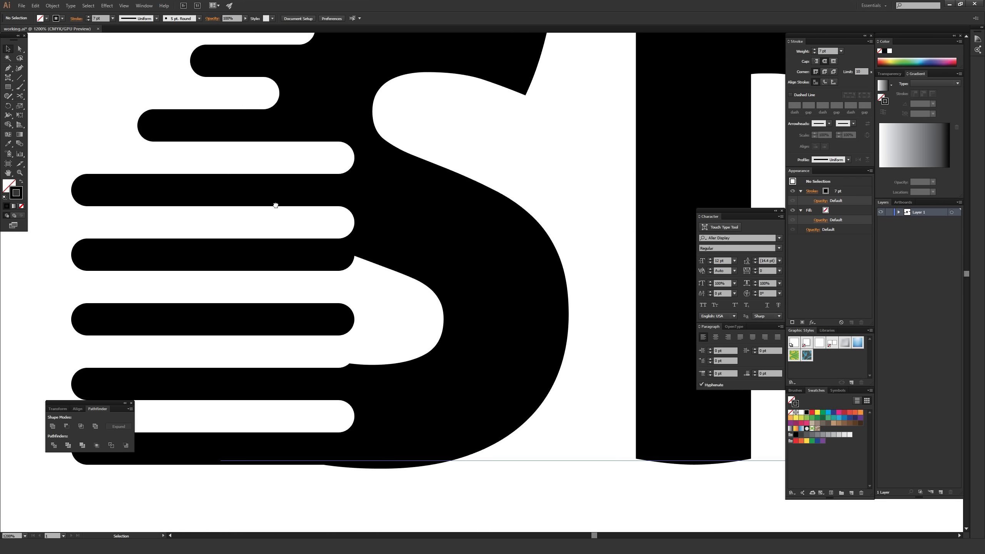
{"action": "left_click_drag", "start_coordinate": [275, 205], "coordinate": [423, 381]}
- Duplicate the third black line about 53 pt to its left on the same level
{"action": "left_click", "coordinate": [390, 299]}
{"action": "left_click_drag", "start_coordinate": [305, 283], "coordinate": [360, 235]}
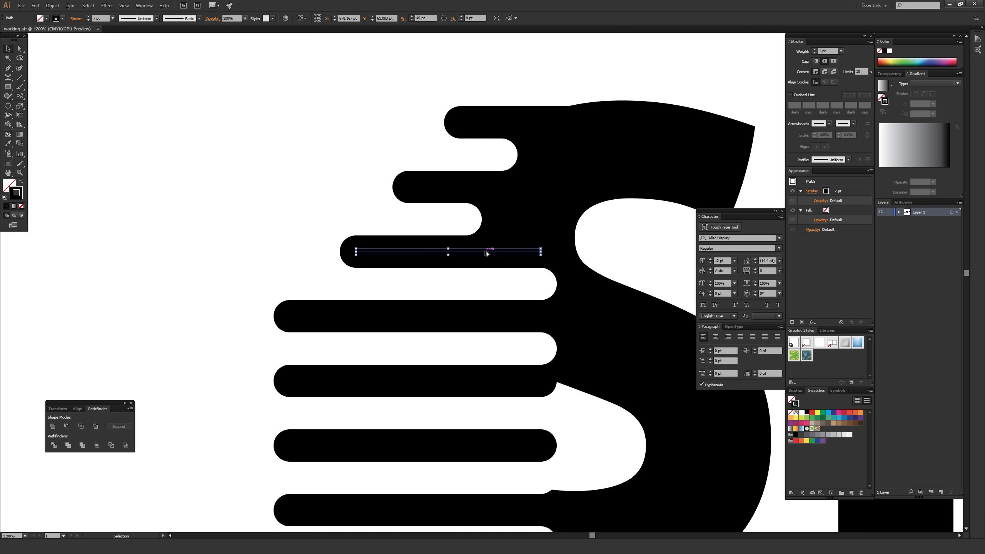
{"action": "left_click_drag", "start_coordinate": [484, 253], "coordinate": [238, 248]}
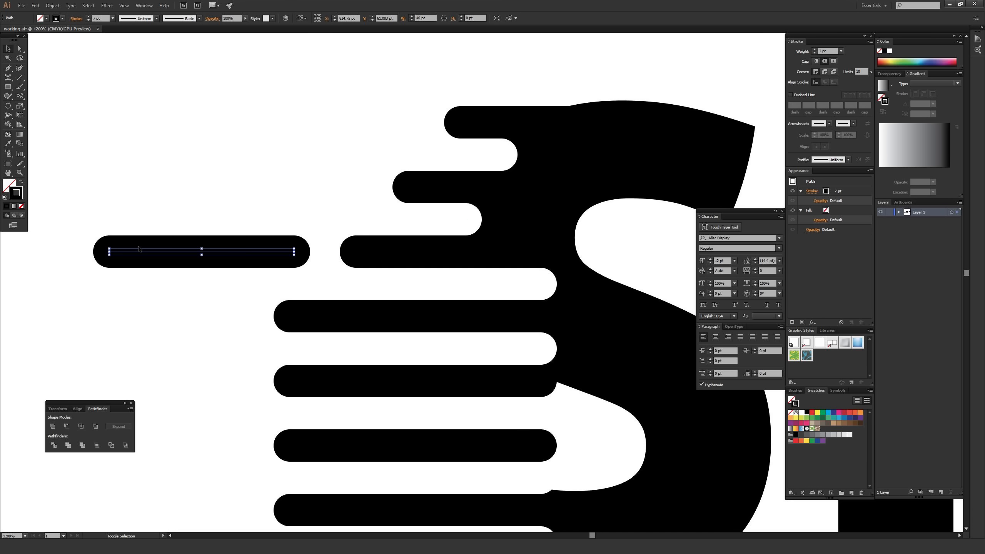
{"action": "left_click_drag", "start_coordinate": [107, 252], "coordinate": [289, 259]}
{"action": "left_click", "coordinate": [265, 206]}
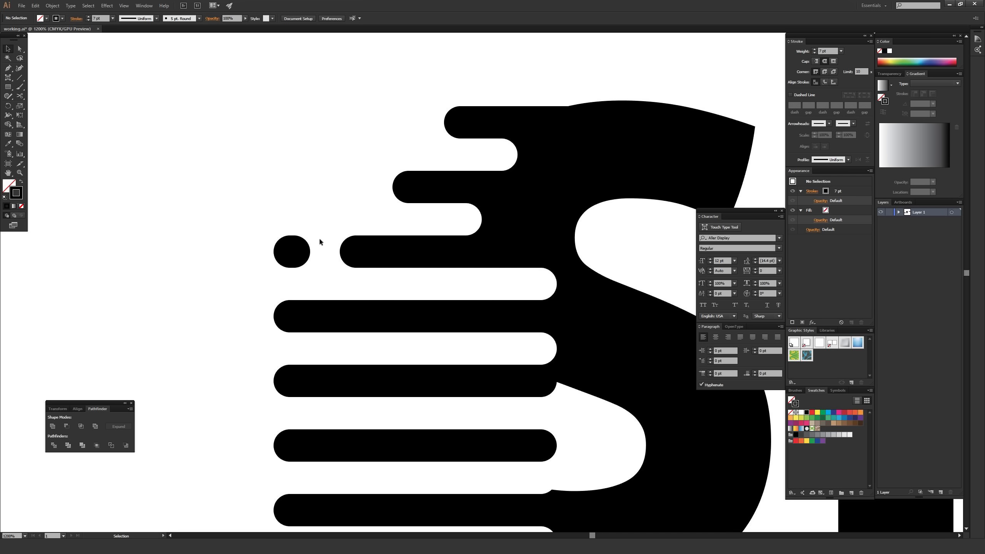
{"action": "key", "text": "ctrl+z"}
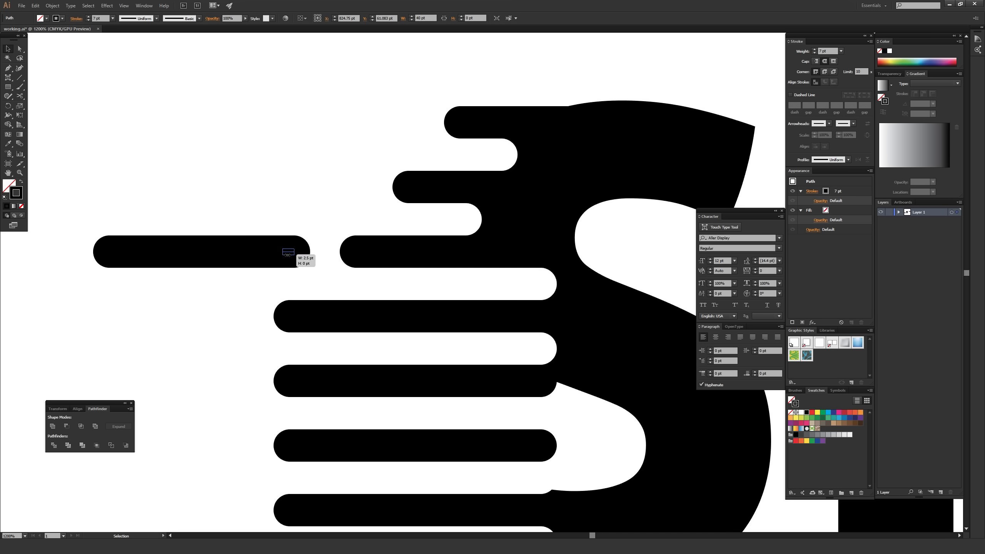
- Shrink the copied line from its left end into a round dot, and move the dot about 1.5 pt right
{"action": "left_click_drag", "start_coordinate": [294, 253], "coordinate": [293, 253]}
{"action": "left_click", "coordinate": [234, 206]}
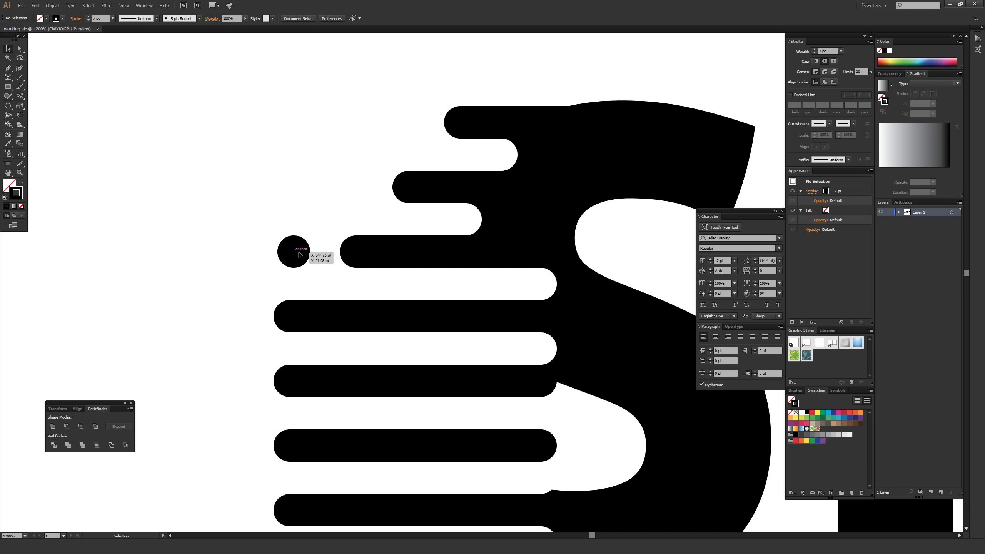
{"action": "left_click_drag", "start_coordinate": [299, 254], "coordinate": [306, 254]}
{"action": "left_click", "coordinate": [229, 239]}
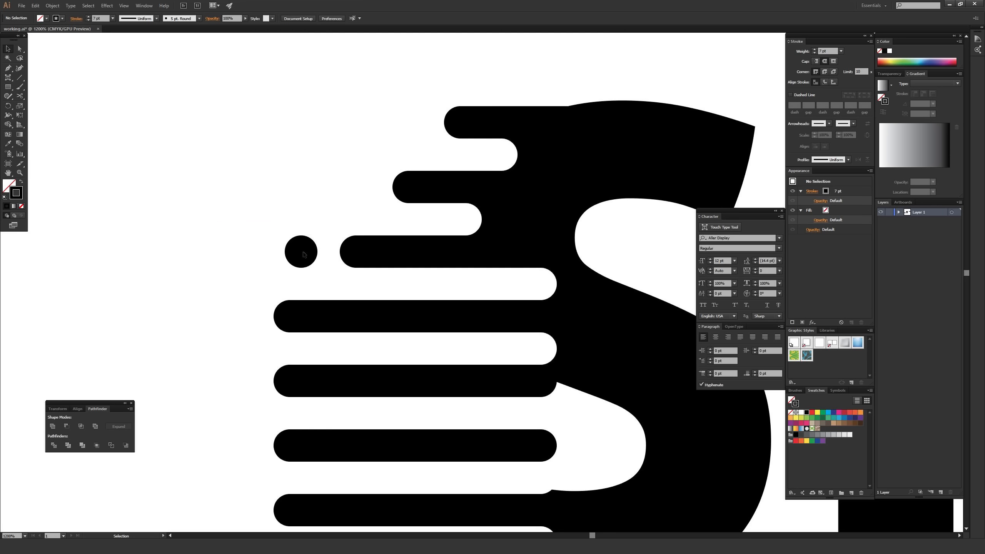
- Try a second dot about 14.5 pt to the left of the first one, and delete it
{"action": "left_click_drag", "start_coordinate": [305, 255], "coordinate": [236, 254]}
{"action": "left_click", "coordinate": [218, 300]}
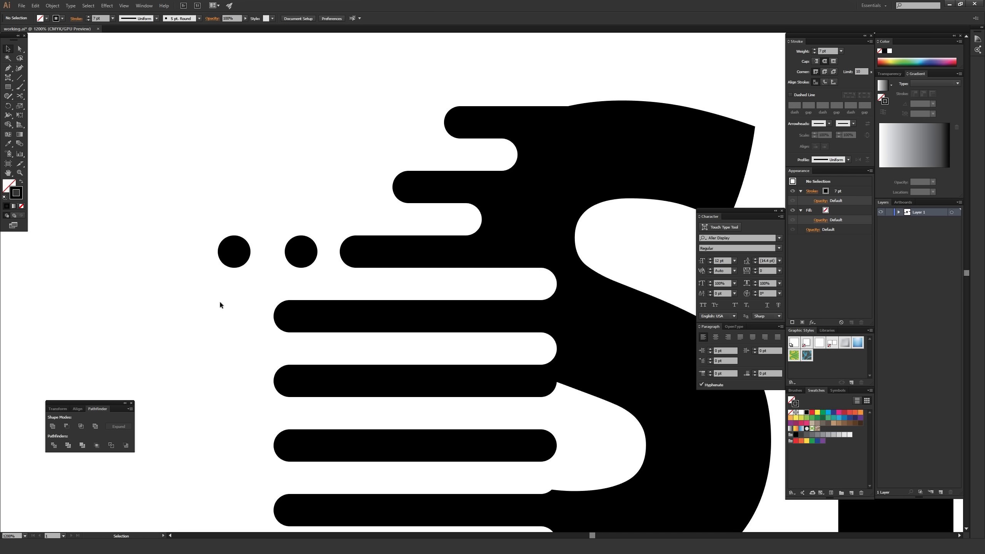
{"action": "left_click", "coordinate": [244, 255]}
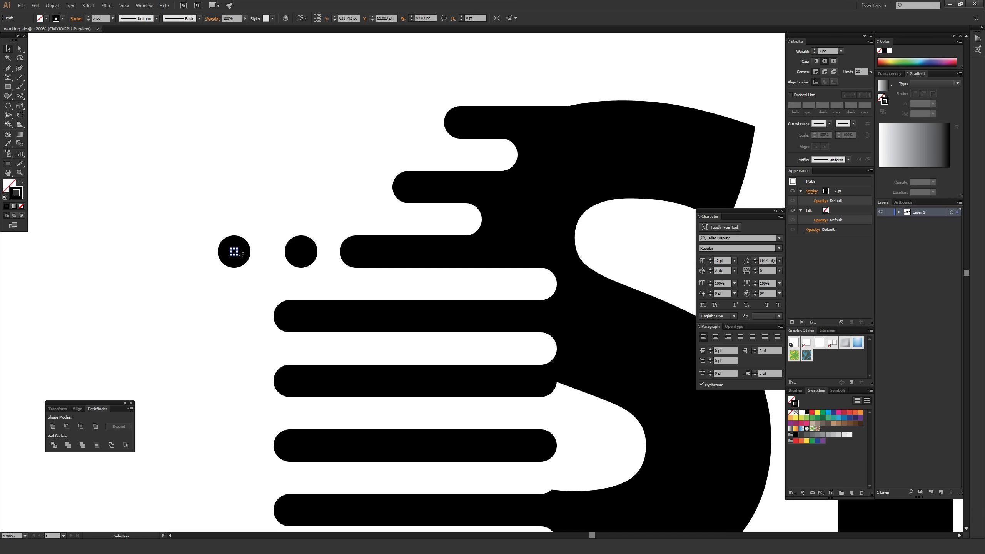
{"action": "key", "text": "Delete"}
- Slide the white line beneath the third black line about 15 pt to the left
{"action": "left_click", "coordinate": [477, 285]}
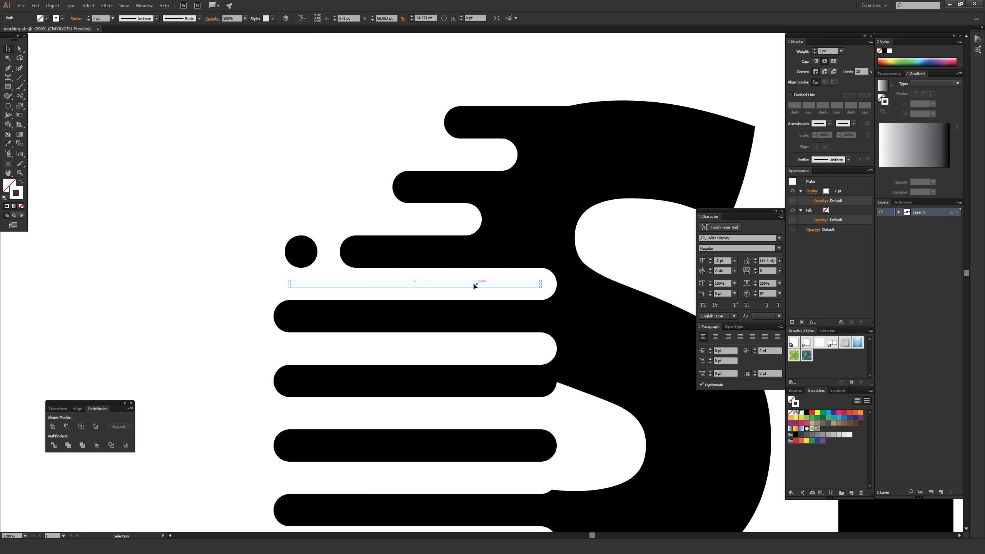
{"action": "left_click_drag", "start_coordinate": [476, 284], "coordinate": [316, 284]}
{"action": "left_click_drag", "start_coordinate": [383, 286], "coordinate": [360, 233]}
- Bring the left ends of the fourth and fifth black lines about 22 pt and 33 pt inward, shifting the white line between them 4 pt left
{"action": "left_click", "coordinate": [293, 230]}
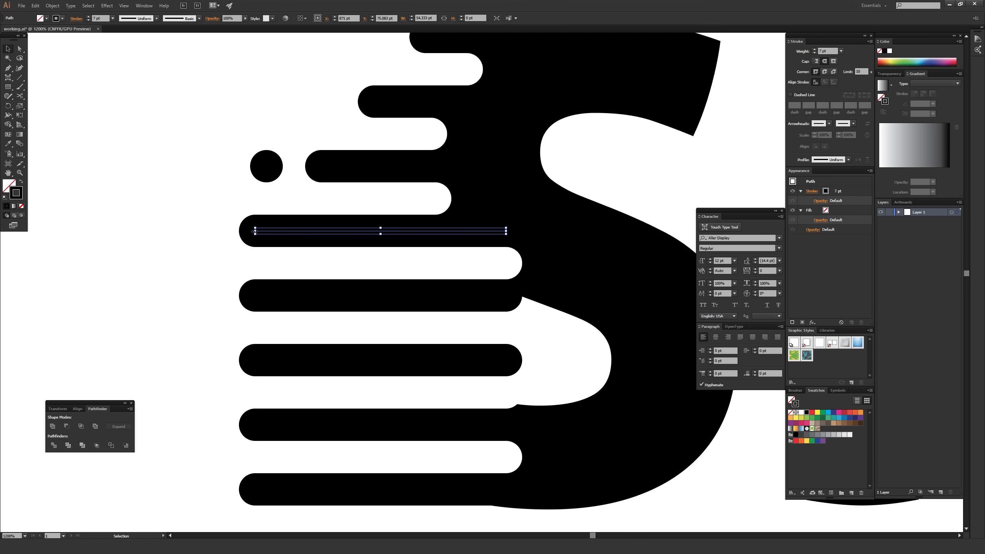
{"action": "left_click_drag", "start_coordinate": [255, 232], "coordinate": [420, 265]}
{"action": "left_click", "coordinate": [225, 246]}
{"action": "left_click_drag", "start_coordinate": [336, 295], "coordinate": [398, 303]}
{"action": "left_click_drag", "start_coordinate": [317, 296], "coordinate": [407, 296]}
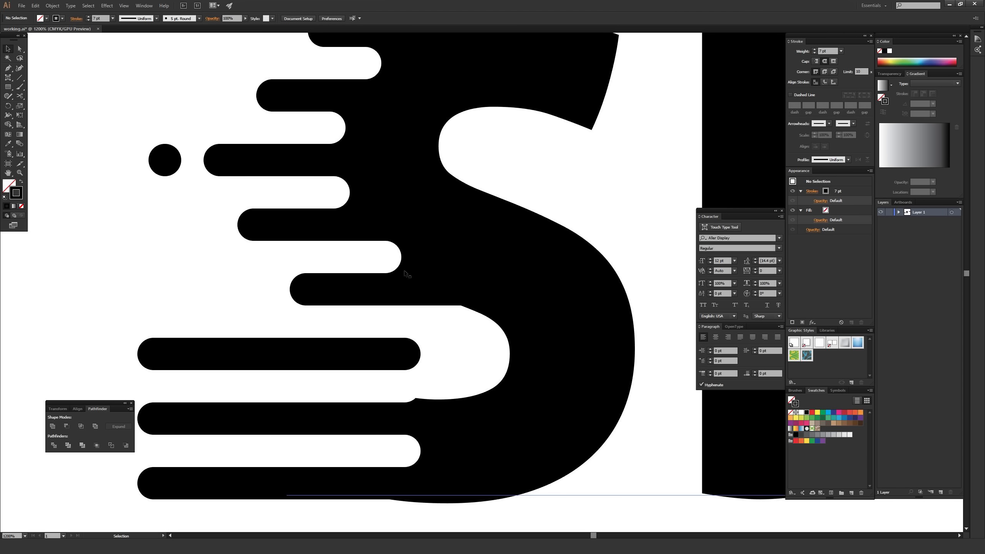
- Slide the sixth black line about 28 pt right and shorten it by about 41 pt, and move the white line beneath it about 26 pt right
{"action": "left_click_drag", "start_coordinate": [377, 355], "coordinate": [505, 354]}
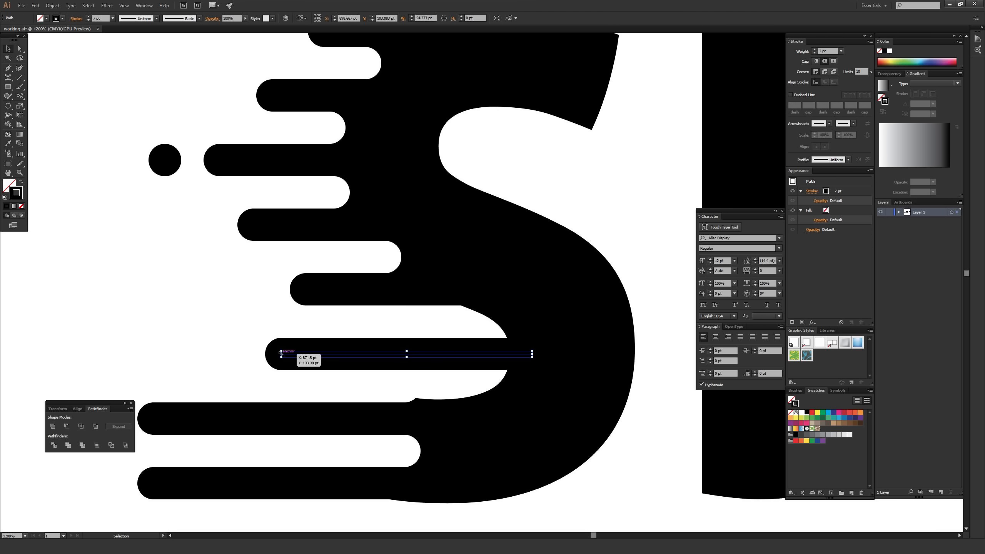
{"action": "key", "text": "Delete"}
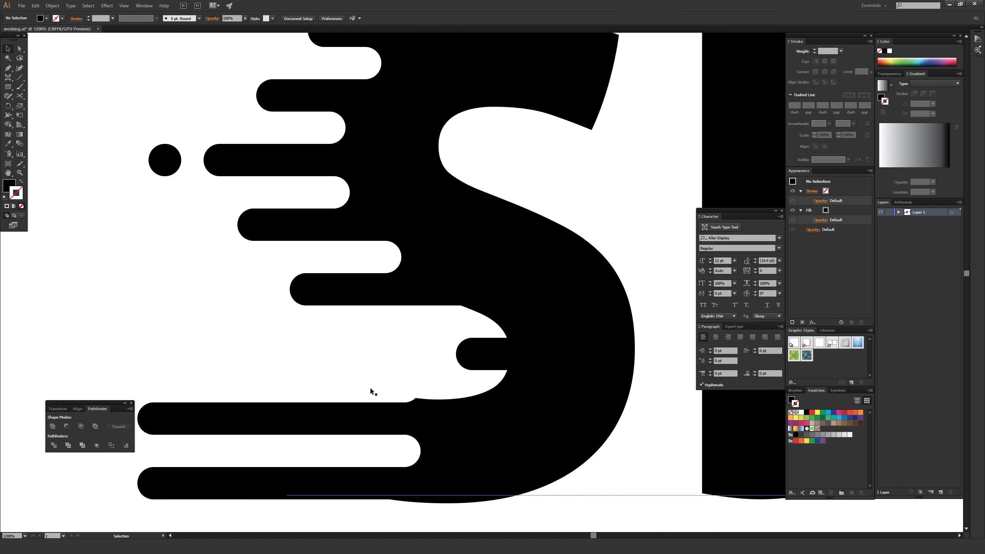
{"action": "left_click_drag", "start_coordinate": [368, 387], "coordinate": [489, 387]}
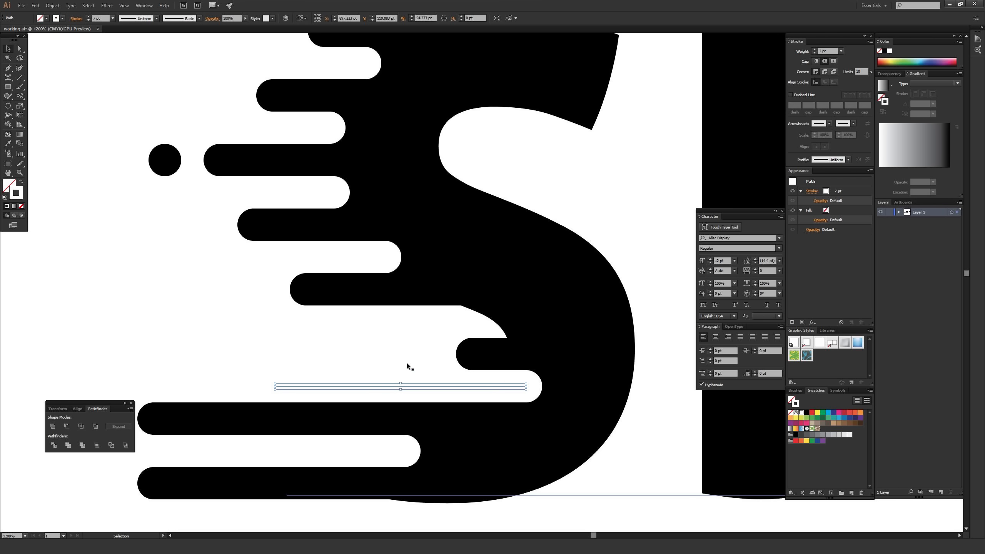
{"action": "key", "text": "ctrl+minus"}
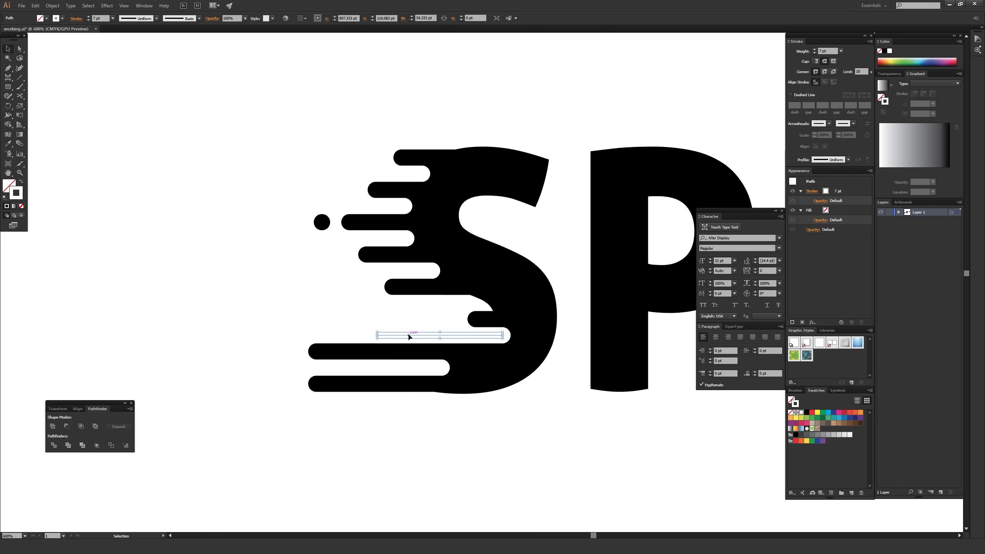
- Try sliding the white line beneath the sixth black line left off the S, and move it back
{"action": "left_click_drag", "start_coordinate": [409, 334], "coordinate": [148, 334]}
{"action": "left_click", "coordinate": [211, 290]}
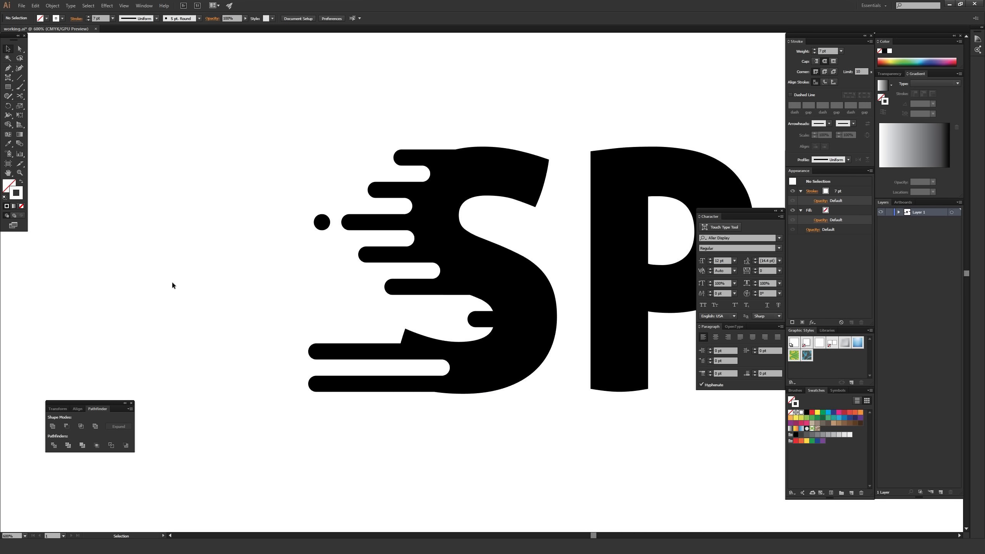
{"action": "left_click_drag", "start_coordinate": [173, 286], "coordinate": [451, 336]}
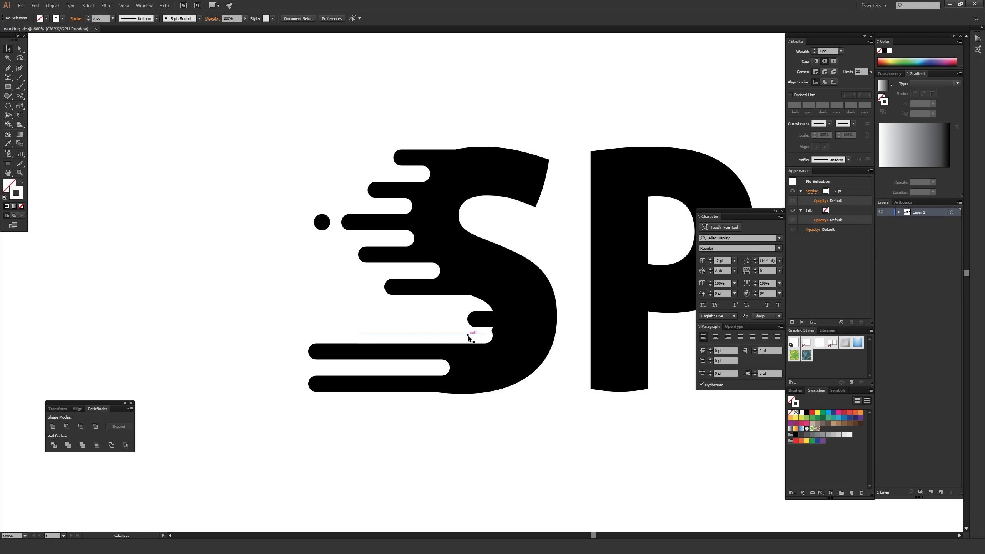
- Bring the seventh black line's left end about 35 pt inward, and shift the white line beneath it about 15 pt left and shorten it
{"action": "left_click_drag", "start_coordinate": [358, 334], "coordinate": [346, 368]}
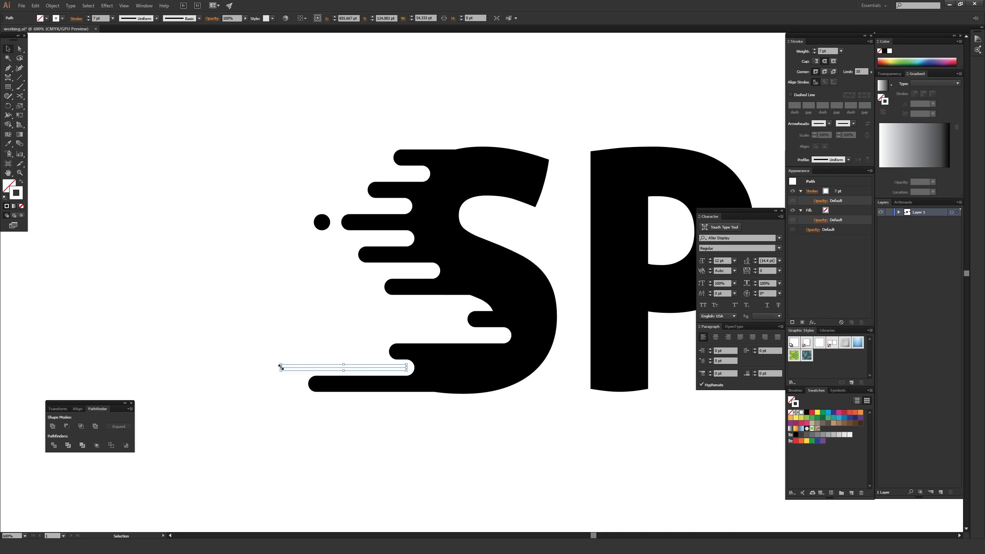
{"action": "left_click_drag", "start_coordinate": [280, 367], "coordinate": [405, 383]}
{"action": "left_click", "coordinate": [307, 355]}
- Slide the bottom black line about 14 pt to the right along the base of the S
{"action": "left_click", "coordinate": [372, 382]}
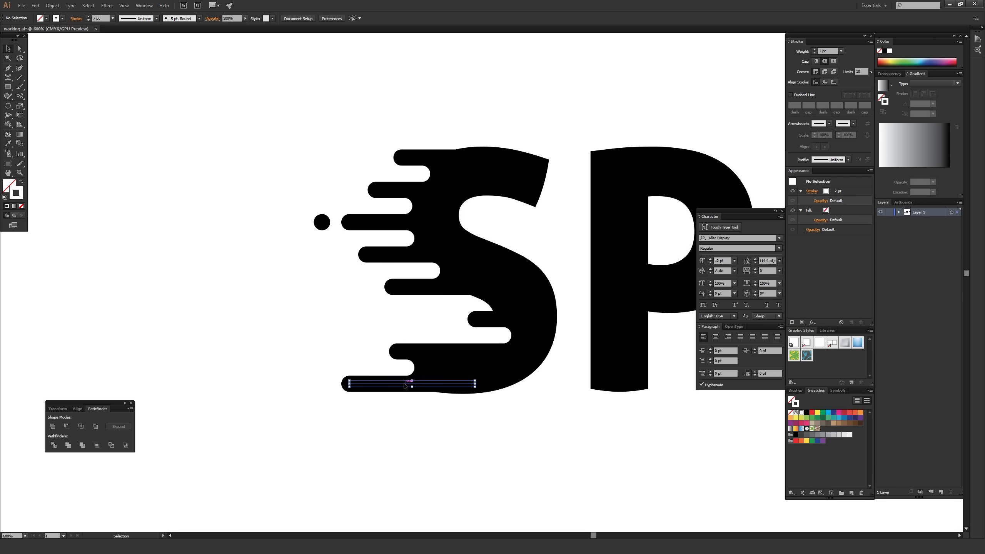
{"action": "left_click", "coordinate": [362, 409]}
{"action": "left_click", "coordinate": [353, 383]}
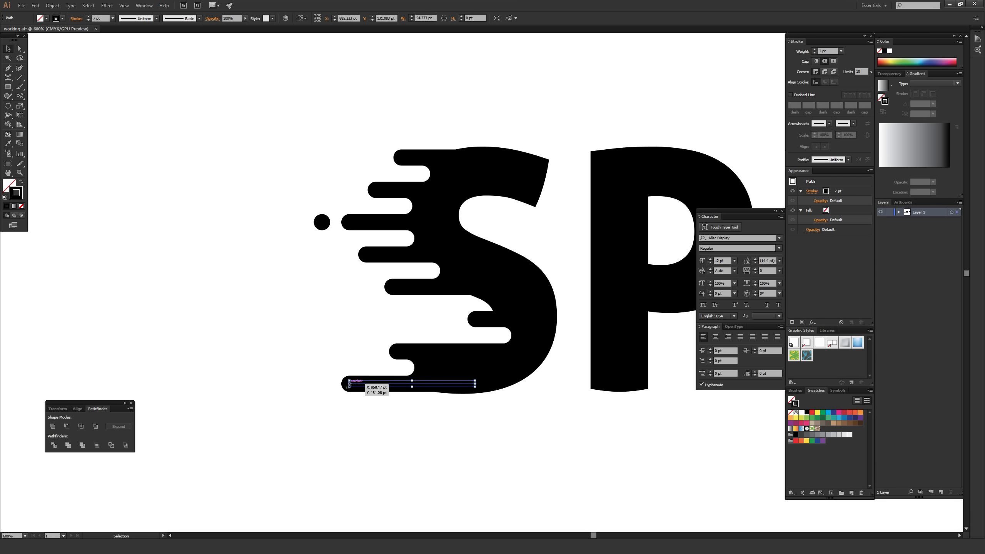
{"action": "left_click", "coordinate": [383, 425]}
- Move the white line beneath the fifth black line about 25 pt to the right, cutting into the S
{"action": "left_click_drag", "start_coordinate": [474, 330], "coordinate": [419, 311]}
{"action": "left_click", "coordinate": [388, 282]}
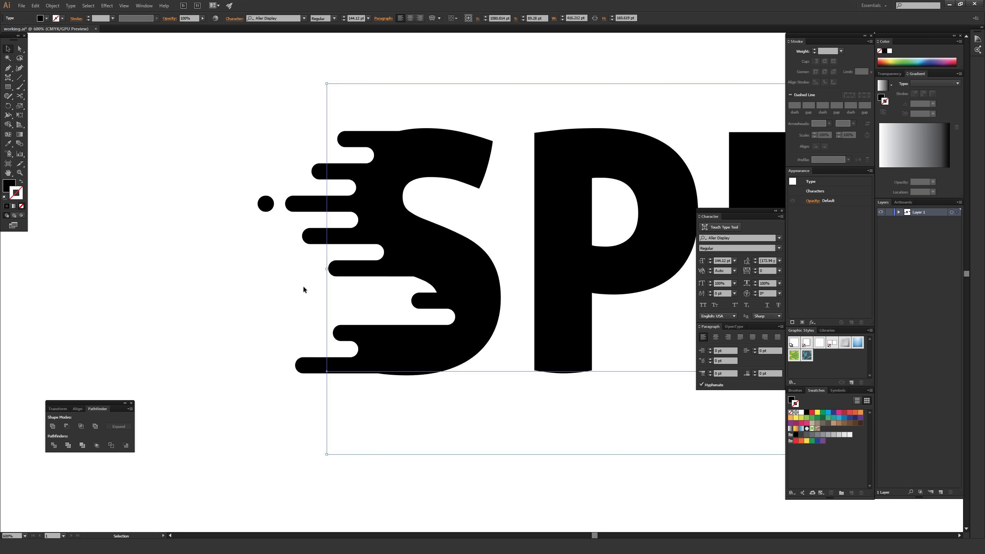
{"action": "left_click", "coordinate": [303, 284]}
{"action": "left_click", "coordinate": [296, 283]}
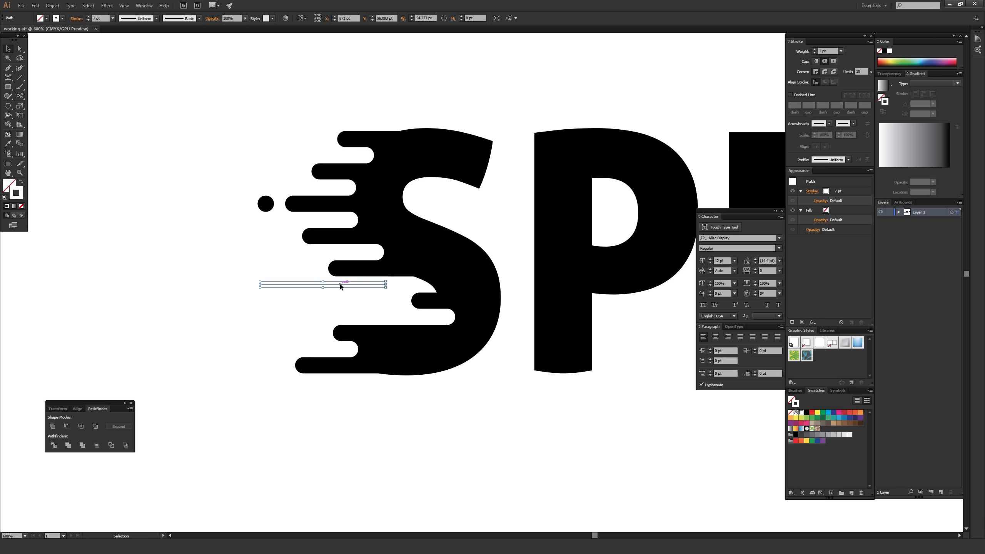
{"action": "left_click_drag", "start_coordinate": [340, 284], "coordinate": [398, 286]}
{"action": "left_click", "coordinate": [465, 441]}
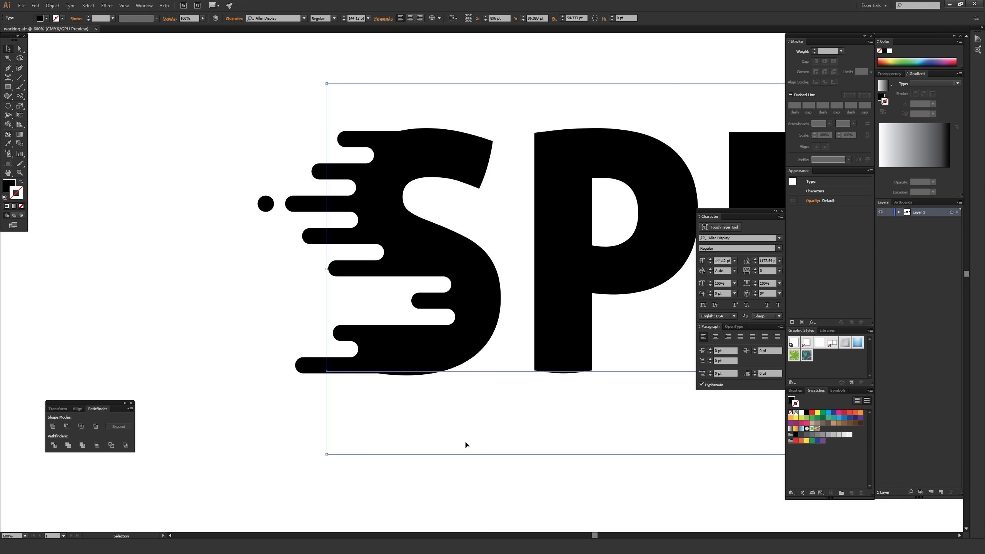
{"action": "left_click", "coordinate": [235, 396]}
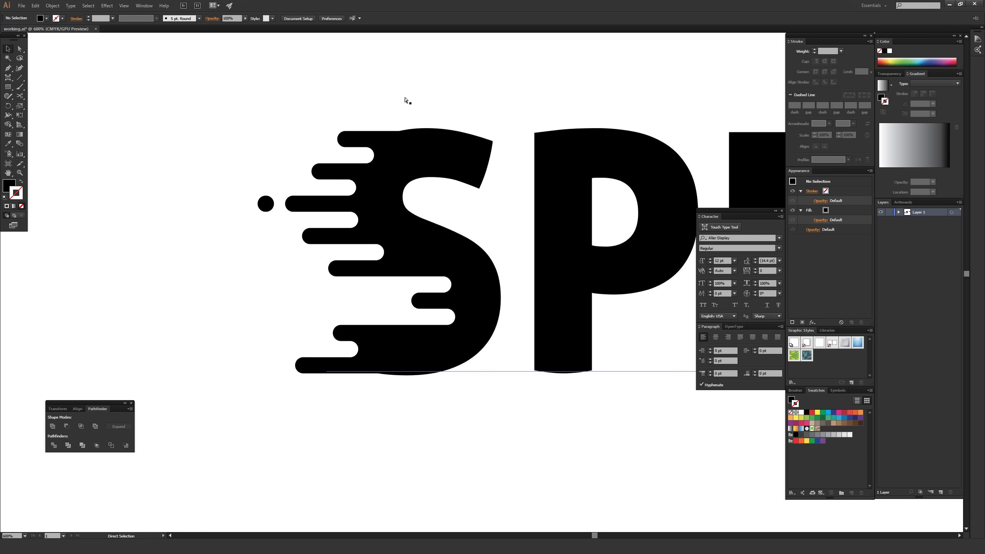
- Check the speed lines on the S against the whole SPEED wordmark, both from a distance and up close
{"action": "key", "text": "ctrl+minus"}
{"action": "key", "text": "ctrl+minus"}
{"action": "key", "text": "ctrl+minus"}
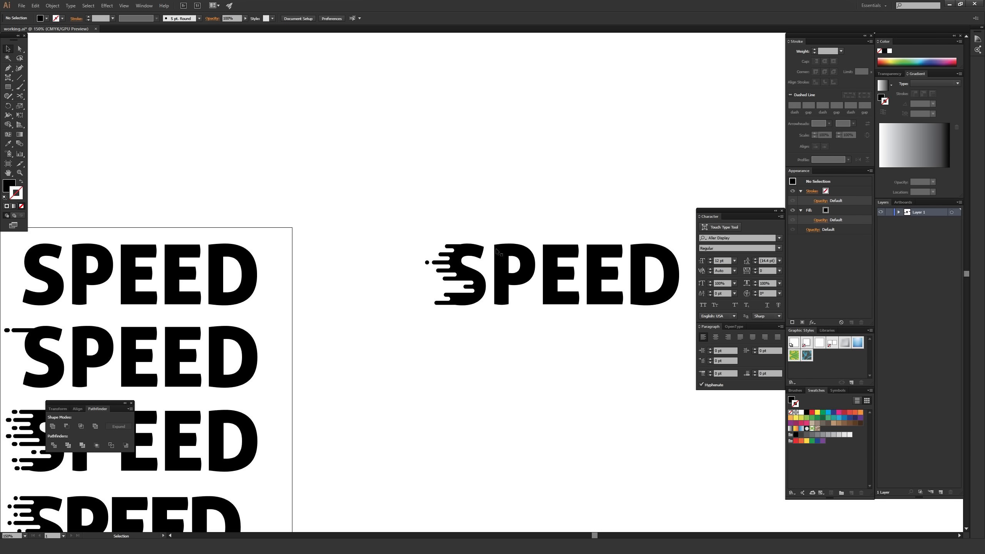
{"action": "left_click_drag", "start_coordinate": [391, 286], "coordinate": [319, 292]}
{"action": "key", "text": "ctrl+plus"}
{"action": "key", "text": "ctrl+plus"}
{"action": "key", "text": "ctrl+plus"}
{"action": "key", "text": "ctrl+plus"}
{"action": "key", "text": "ctrl+plus"}
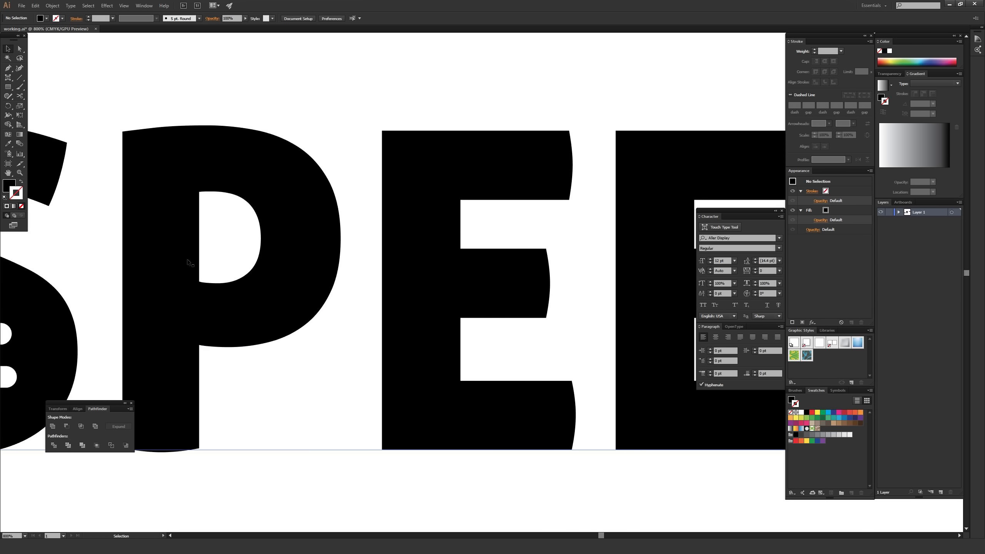
{"action": "left_click_drag", "start_coordinate": [189, 266], "coordinate": [635, 253]}
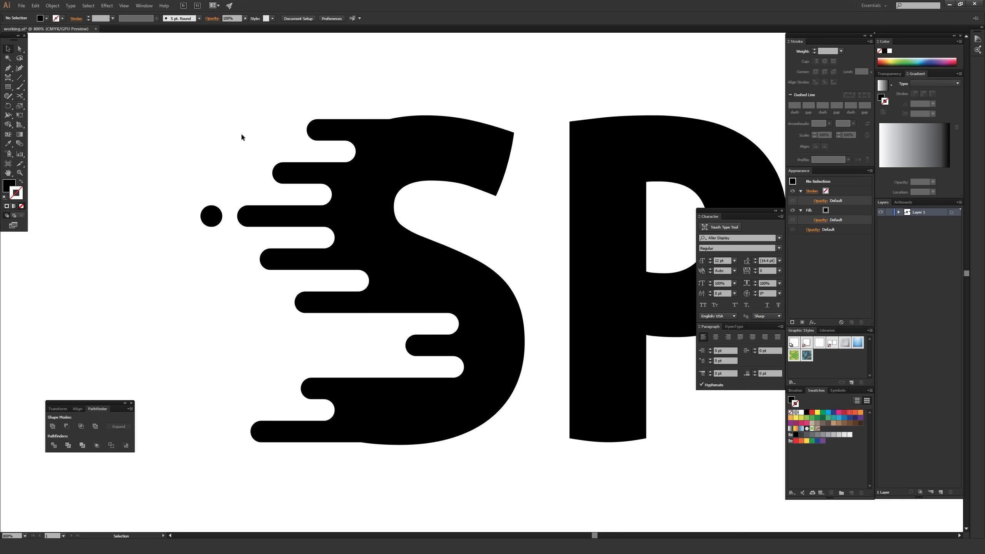
{"action": "key", "text": "ctrl+minus"}
{"action": "key", "text": "ctrl+minus"}
{"action": "key", "text": "ctrl+minus"}
{"action": "key", "text": "ctrl+minus"}
{"action": "left_click_drag", "start_coordinate": [453, 145], "coordinate": [251, 42]}
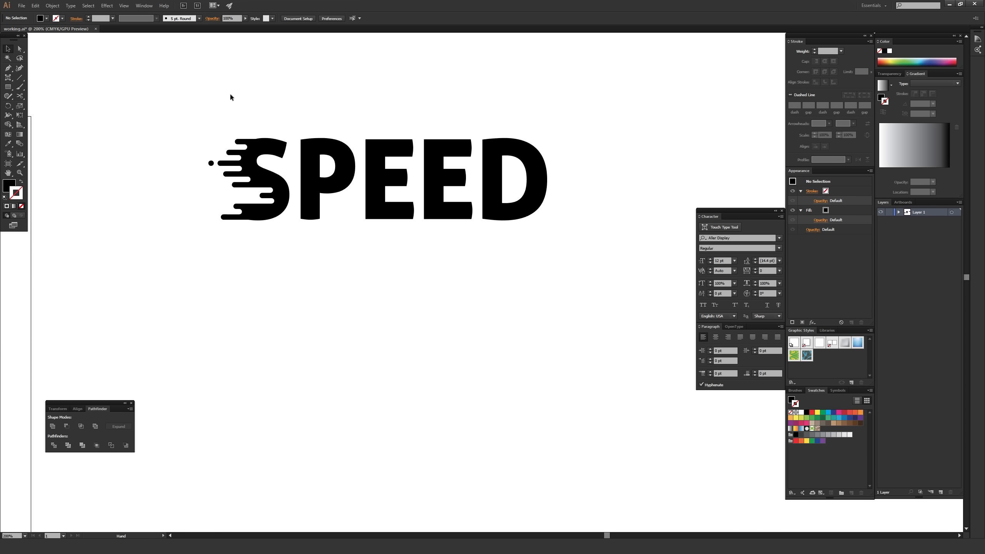
- Duplicate the complete SPEED lettering with its speed lines directly below the original
{"action": "left_click_drag", "start_coordinate": [425, 216], "coordinate": [526, 314]}
{"action": "left_click_drag", "start_coordinate": [120, 76], "coordinate": [615, 330]}
{"action": "left_click_drag", "start_coordinate": [394, 149], "coordinate": [390, 307]}
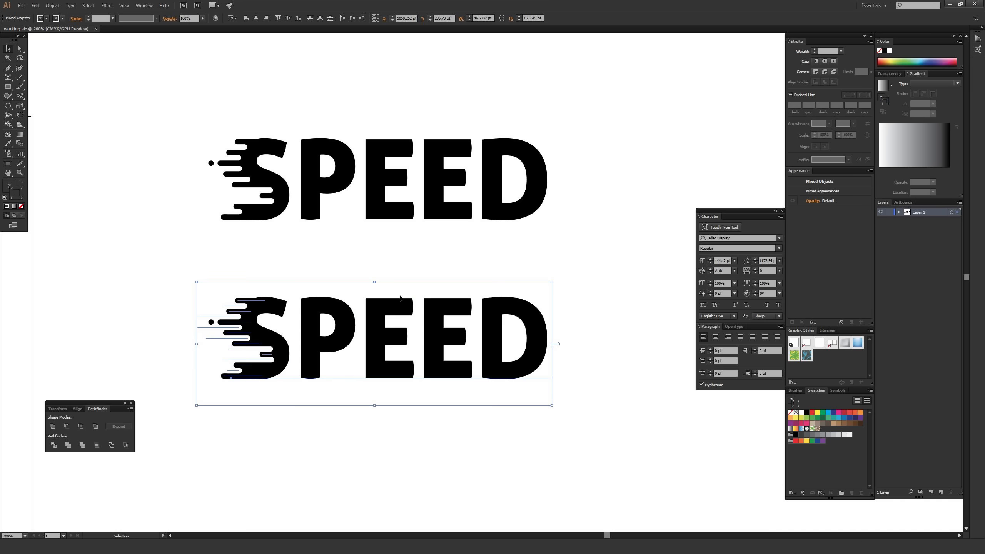
{"action": "left_click_drag", "start_coordinate": [381, 272], "coordinate": [411, 258]}
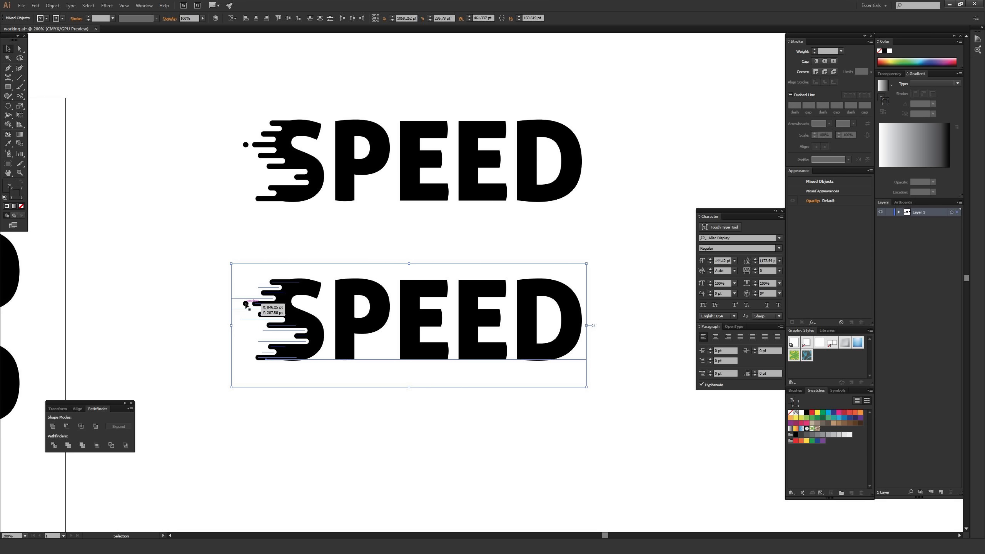
{"action": "left_click", "coordinate": [379, 238]}
{"action": "left_click_drag", "start_coordinate": [378, 238], "coordinate": [527, 207]}
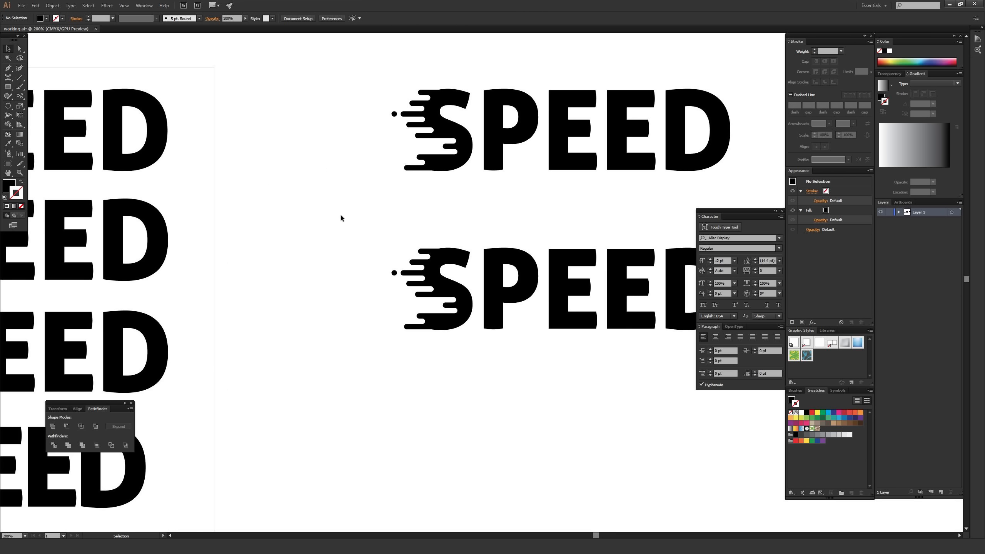
- Expand the fill and stroke of all the speed lines in the lower copy, excluding the SPEED text
{"action": "left_click_drag", "start_coordinate": [322, 215], "coordinate": [442, 341]}
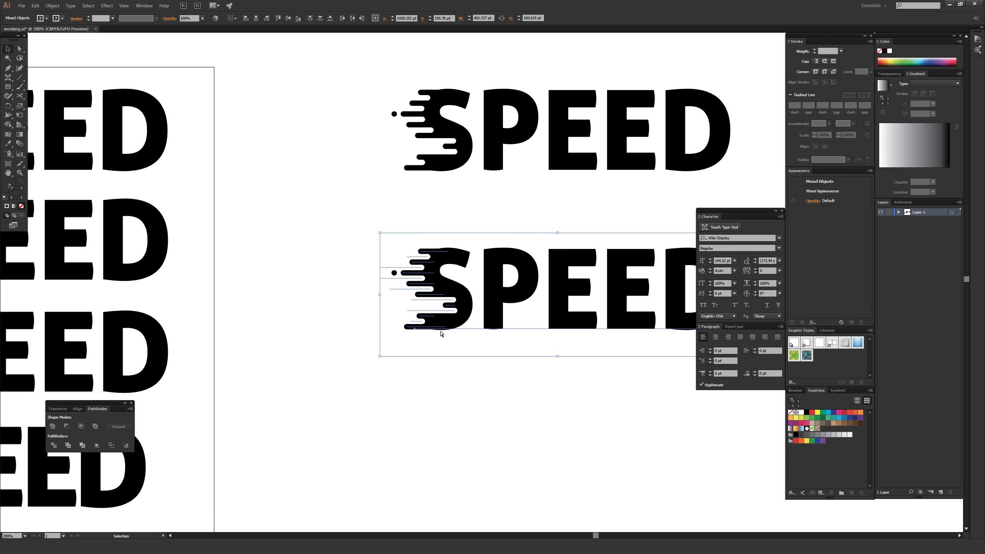
{"action": "scroll", "coordinate": [441, 333], "scroll_direction": "up", "scroll_amount": 4}
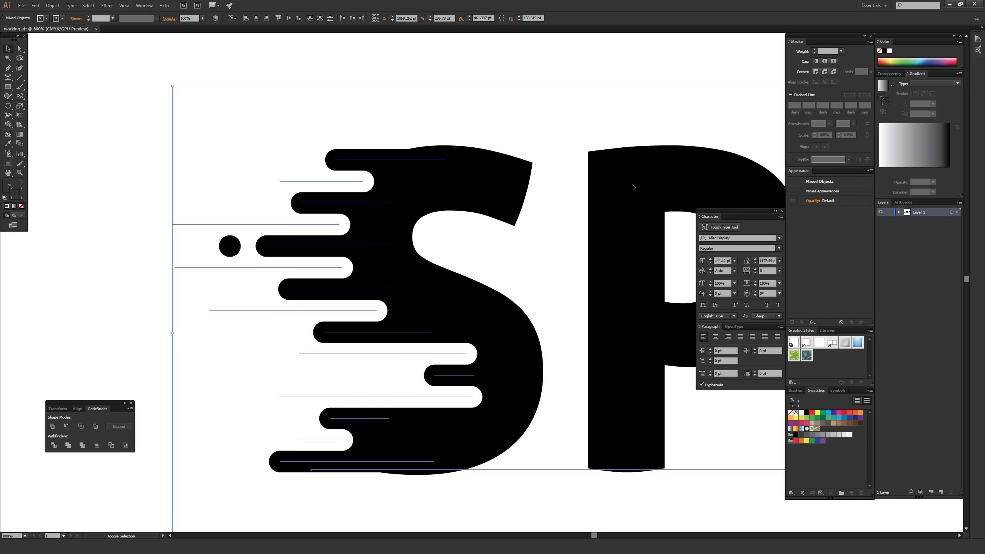
{"action": "left_click", "coordinate": [632, 183], "text": "shift"}
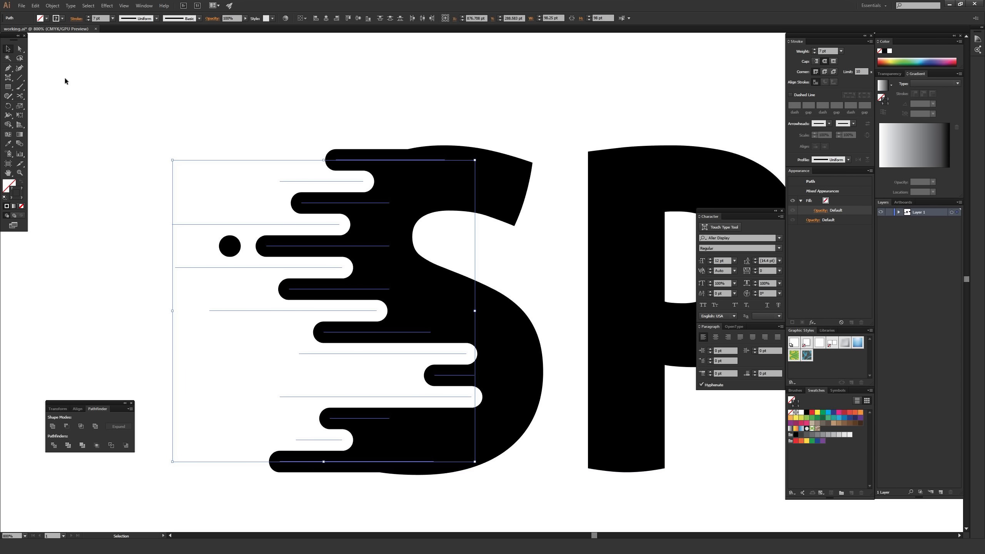
{"action": "left_click", "coordinate": [53, 6]}
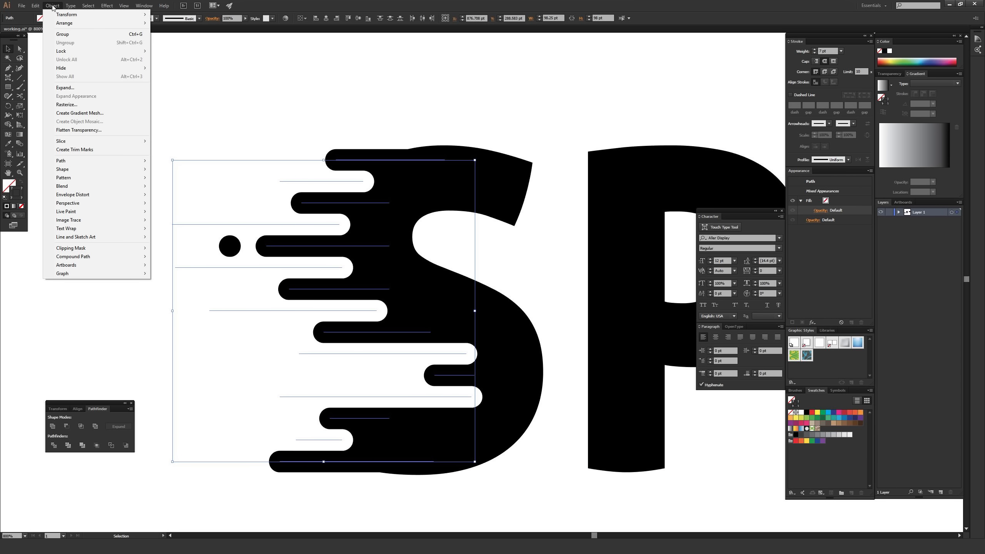
{"action": "left_click", "coordinate": [65, 87]}
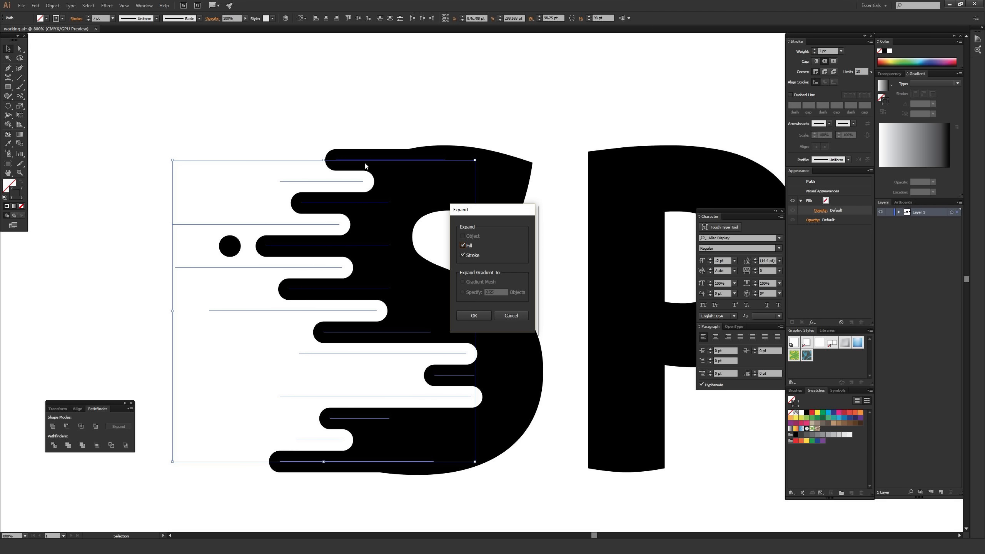
{"action": "left_click", "coordinate": [474, 316]}
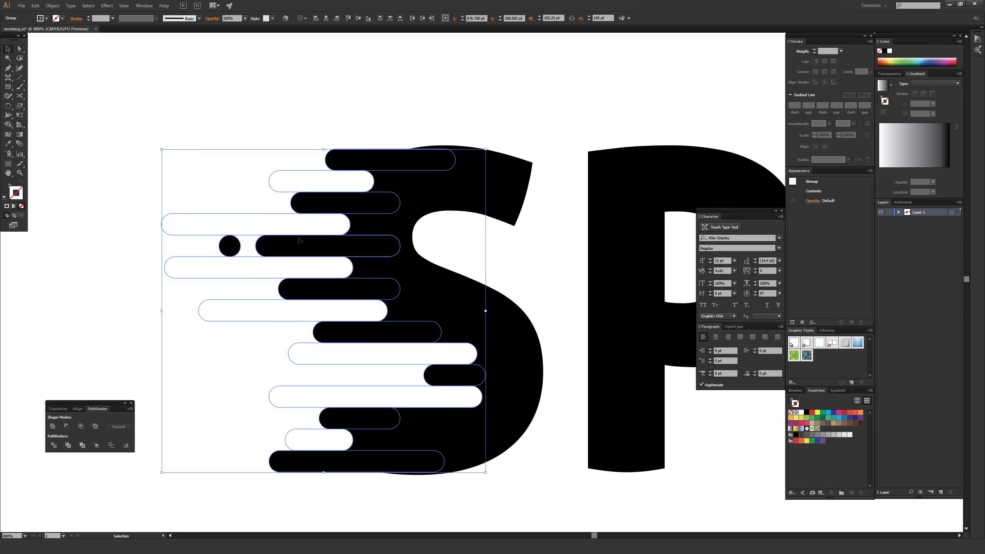
- Enlarge the expanded line group to about 107 pt wide and high to match the S's height, and ungroup it
{"action": "left_click_drag", "start_coordinate": [299, 345], "coordinate": [343, 316]}
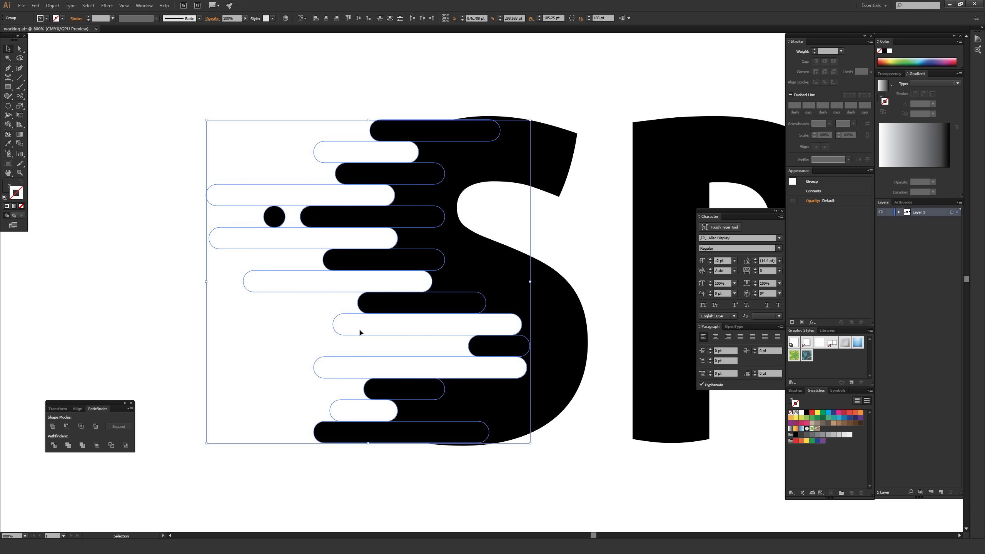
{"action": "key", "text": "ctrl+="}
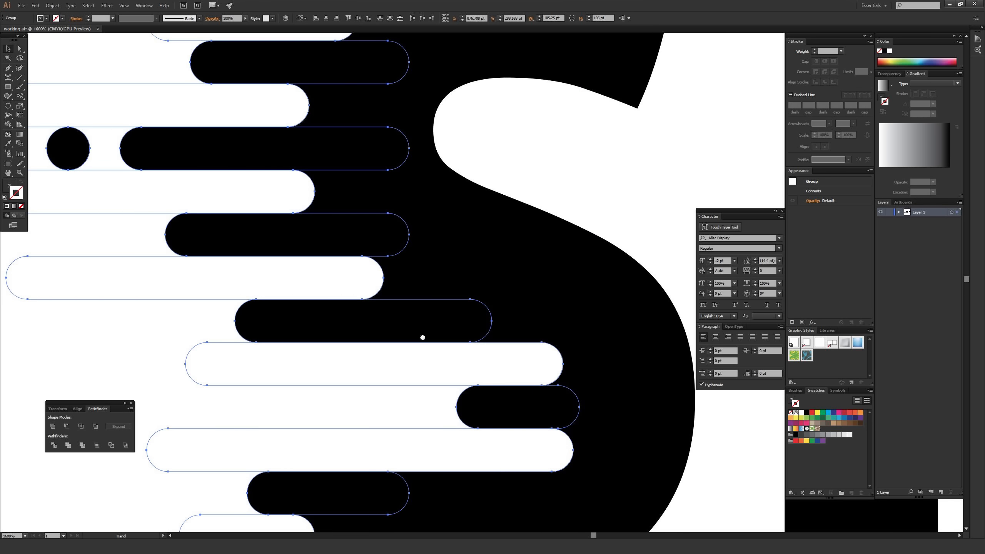
{"action": "left_click_drag", "start_coordinate": [422, 295], "coordinate": [394, 534]}
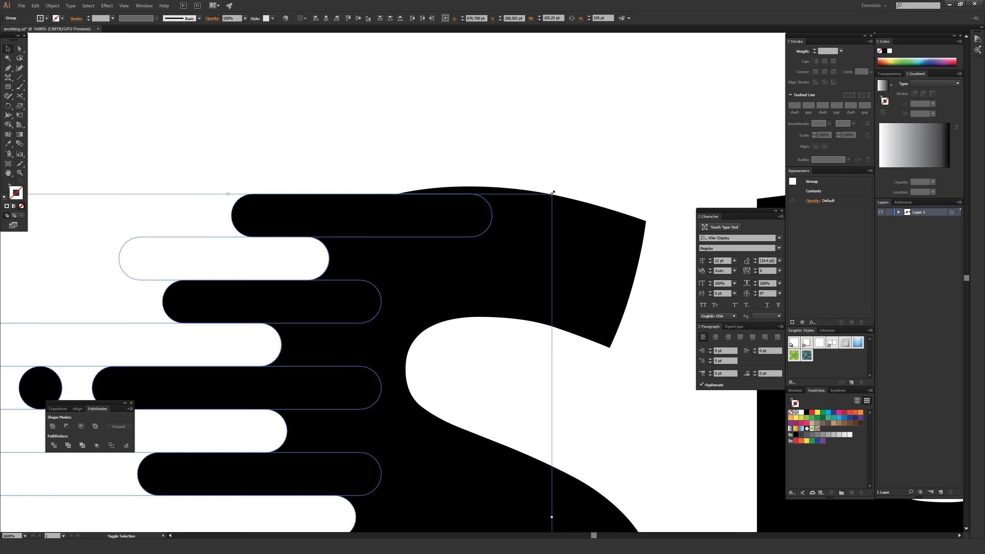
{"action": "left_click_drag", "start_coordinate": [553, 192], "coordinate": [564, 186]}
{"action": "scroll", "coordinate": [475, 199], "scroll_direction": "down", "scroll_amount": 10}
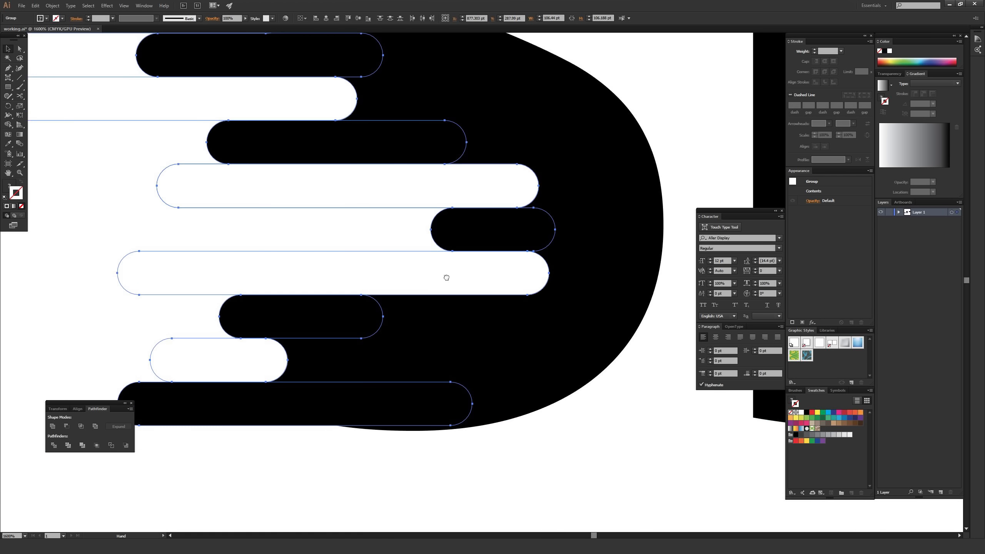
{"action": "mouse_move", "coordinate": [572, 295]}
{"action": "left_mouse_down"}
{"action": "mouse_move", "coordinate": [579, 301]}
{"action": "mouse_move", "coordinate": [568, 304]}
{"action": "left_mouse_up"}
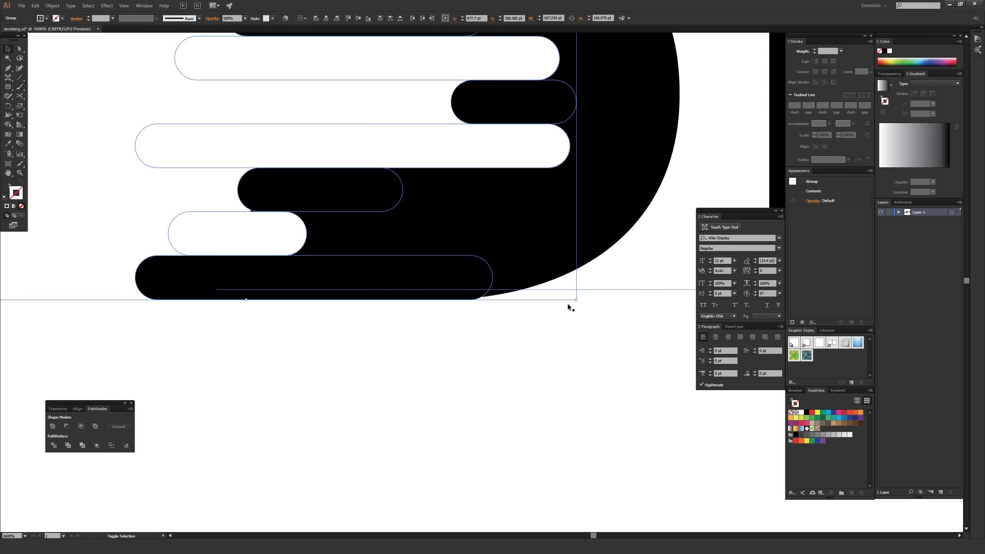
{"action": "left_click", "coordinate": [546, 322]}
{"action": "key", "text": "ctrl+2"}
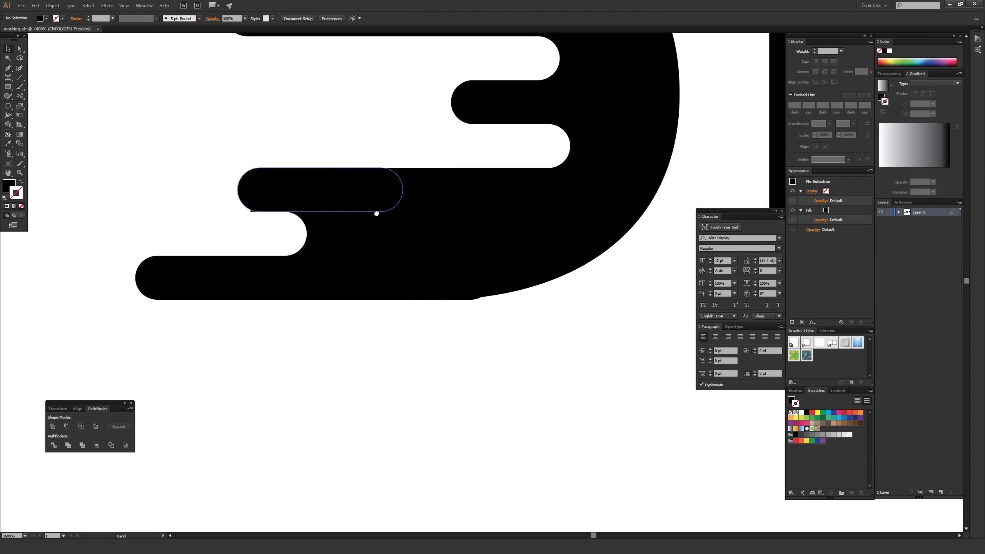
- Move the bottom black line of the copy about 7 pt to the left
{"action": "left_click_drag", "start_coordinate": [376, 213], "coordinate": [417, 241]}
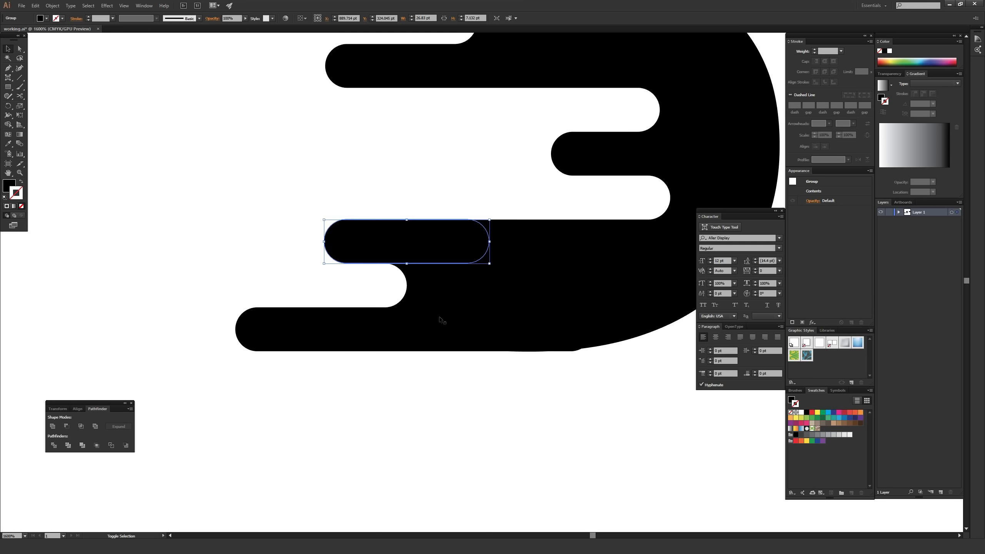
{"action": "left_click", "coordinate": [440, 320]}
{"action": "left_click_drag", "start_coordinate": [301, 326], "coordinate": [259, 327]}
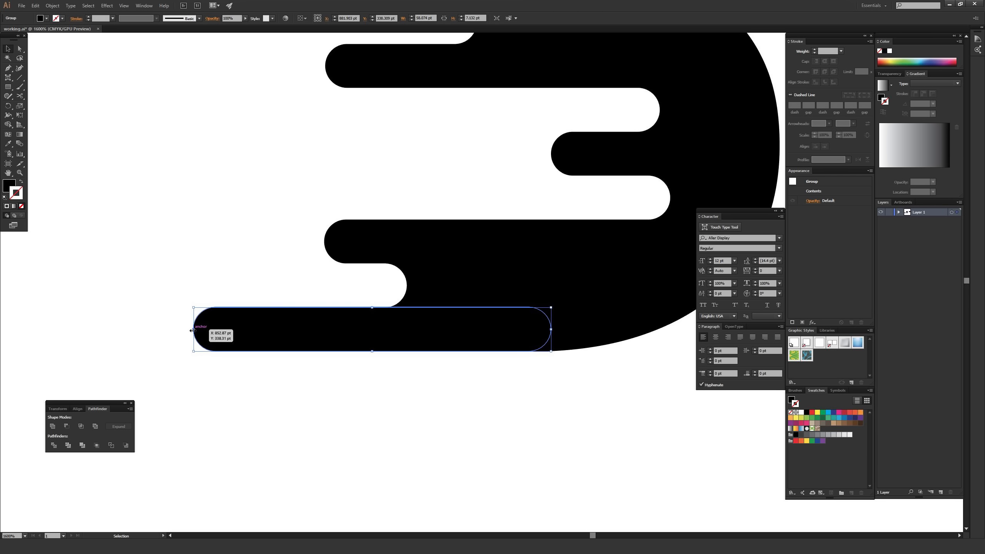
- Try scaling the bottom black line narrower from its left end, and undo the change
{"action": "left_click_drag", "start_coordinate": [193, 329], "coordinate": [323, 332]}
{"action": "key", "text": "ctrl+shift+a"}
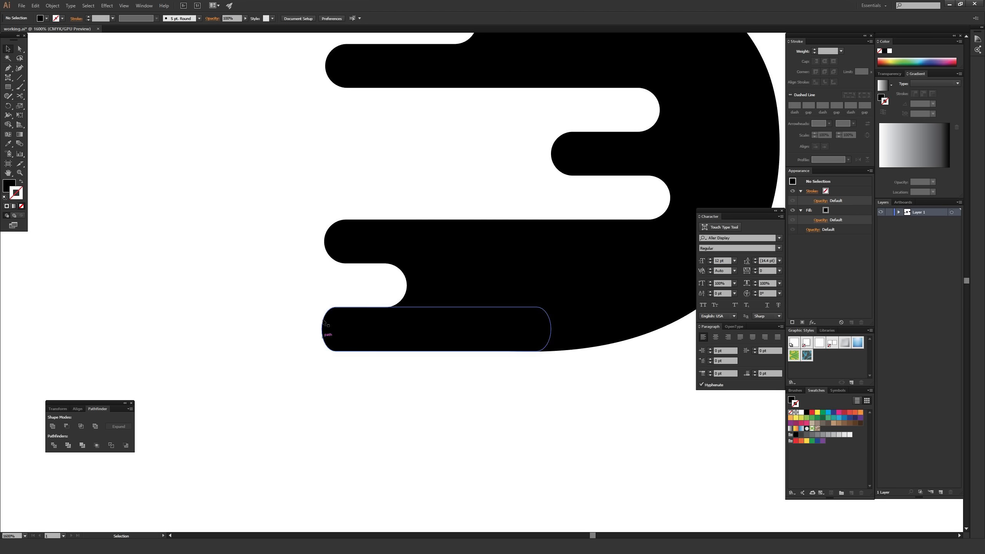
{"action": "key", "text": "a"}
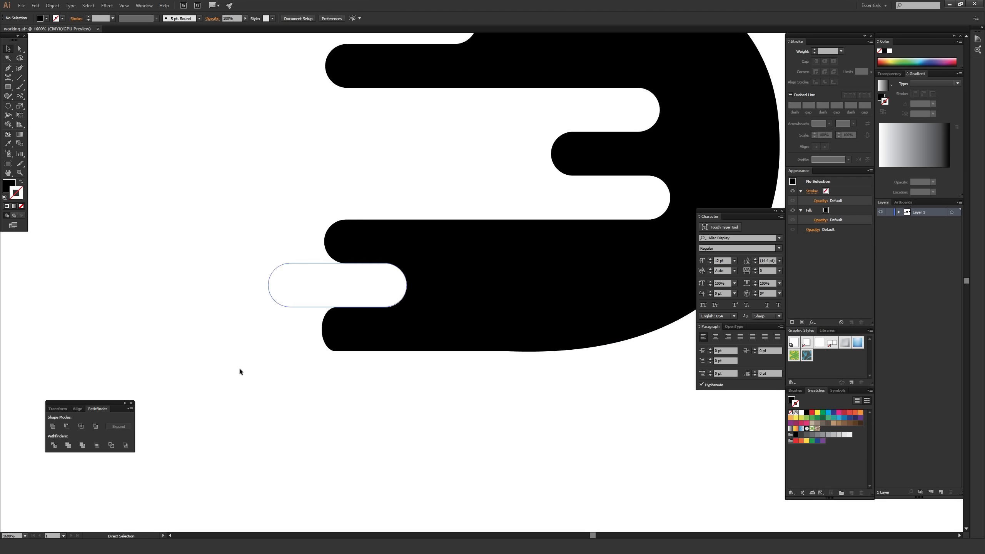
{"action": "key", "text": "ctrl+z"}
{"action": "left_click", "coordinate": [266, 392]}
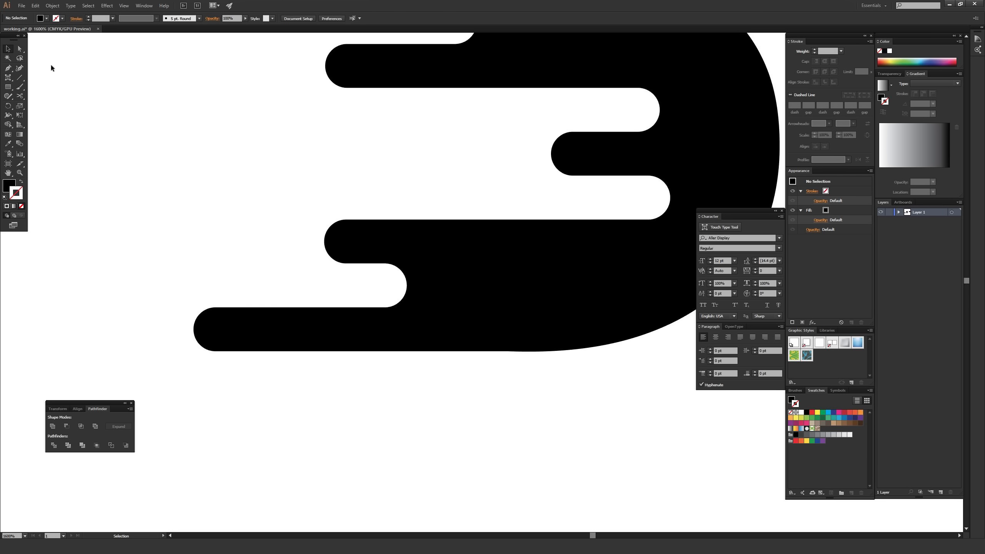
- Shorten the bottom black line by moving only its right-end anchor points about 7 pt to the left
{"action": "left_click", "coordinate": [21, 49]}
{"action": "left_click", "coordinate": [394, 331]}
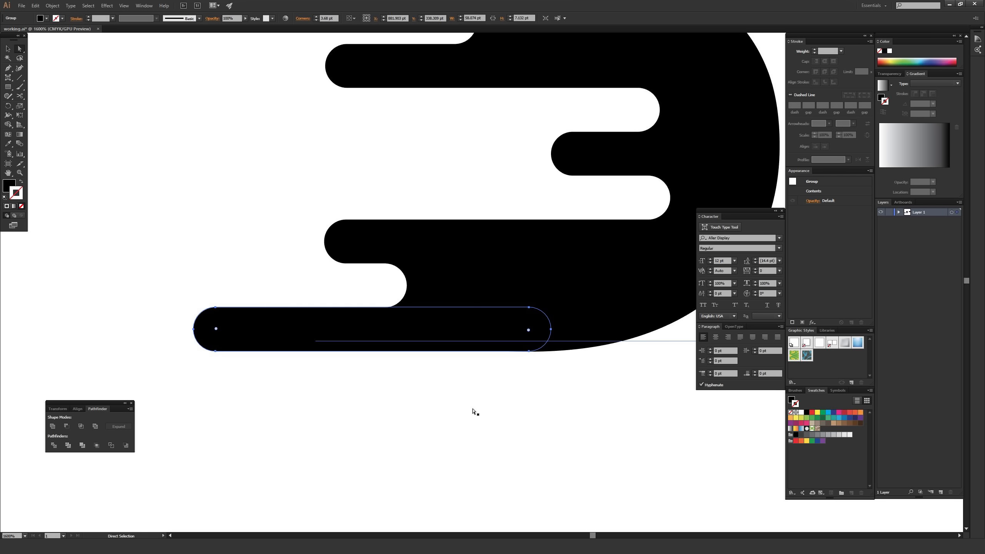
{"action": "left_click", "coordinate": [520, 321]}
{"action": "left_click", "coordinate": [551, 329]}
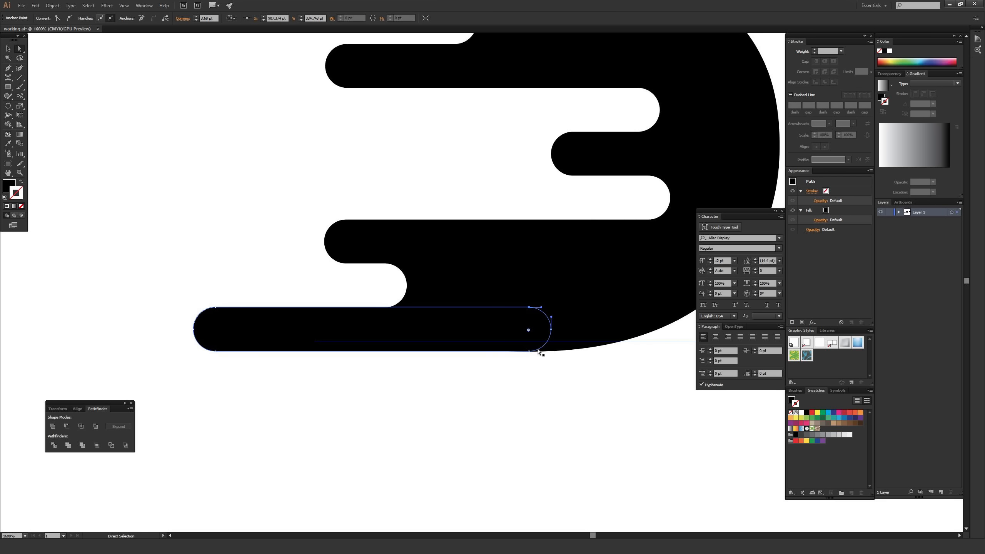
{"action": "left_click", "coordinate": [551, 329], "text": "shift"}
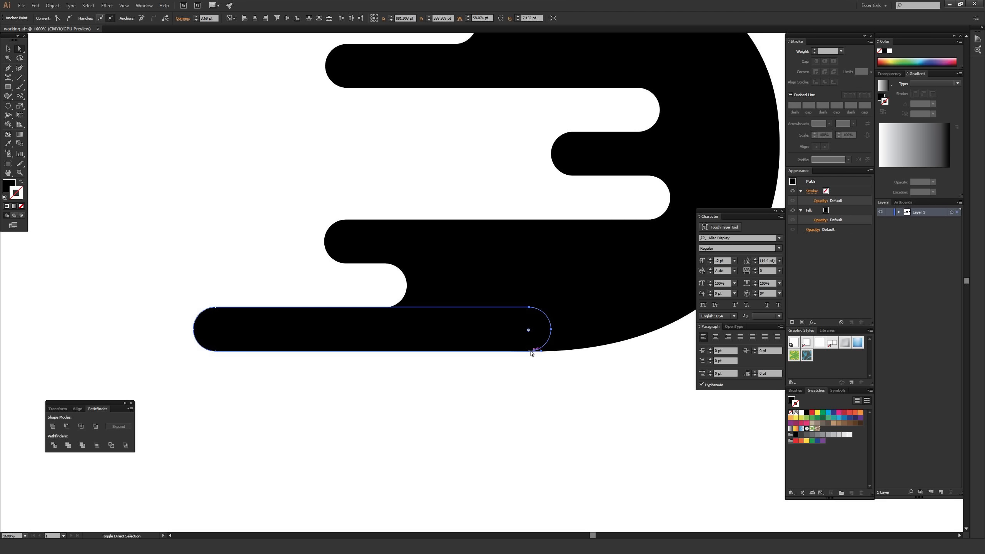
{"action": "left_click", "coordinate": [530, 351], "text": "shift"}
{"action": "left_click_drag", "start_coordinate": [550, 330], "coordinate": [507, 330]}
- Lengthen the seventh black line by moving its left-end anchor points about 9 pt to the left
{"action": "left_click", "coordinate": [336, 283]}
{"action": "left_click", "coordinate": [330, 250]}
{"action": "left_click", "coordinate": [323, 240]}
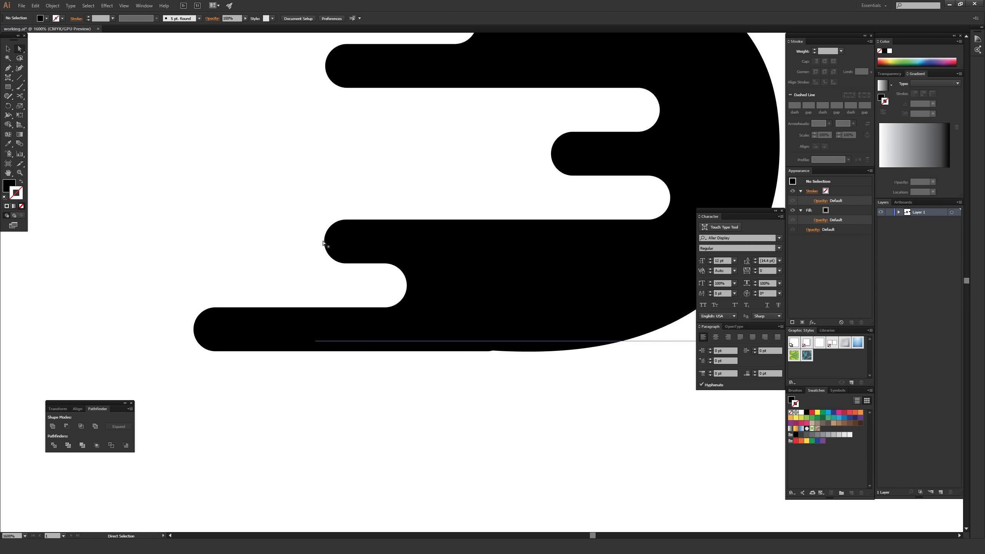
{"action": "left_click", "coordinate": [346, 221]}
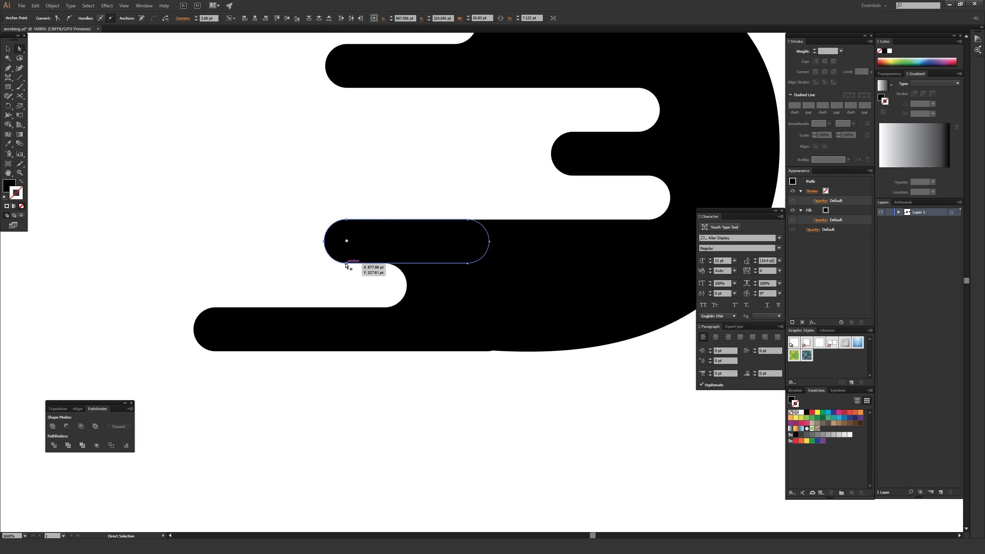
{"action": "left_click_drag", "start_coordinate": [346, 265], "coordinate": [288, 268]}
{"action": "left_click", "coordinate": [319, 271]}
- Extend the bottom black line's right-end anchor points about 5 pt to the right, smoothing its join with the S
{"action": "left_click", "coordinate": [452, 328]}
{"action": "left_click", "coordinate": [487, 307]}
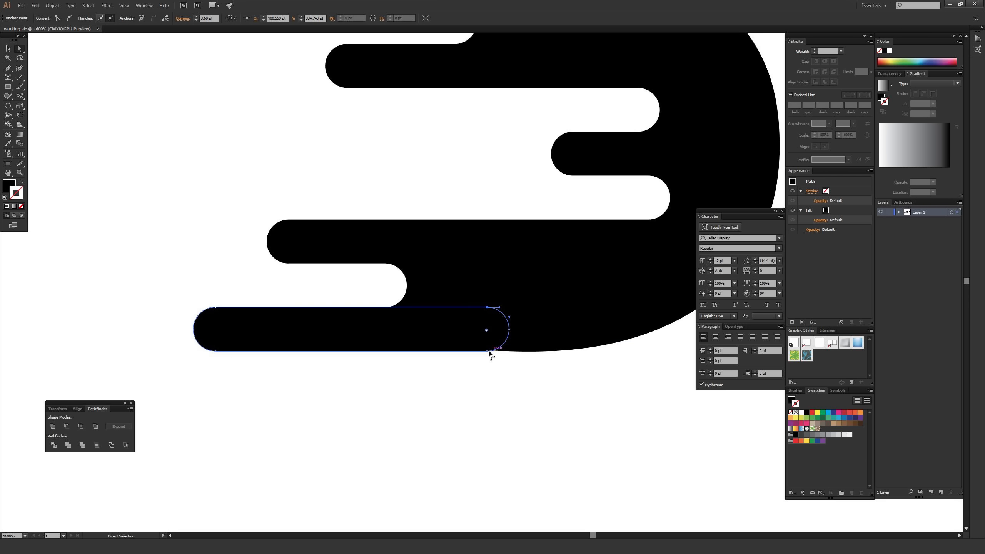
{"action": "left_click", "coordinate": [487, 352]}
{"action": "left_click", "coordinate": [509, 330], "text": "shift"}
{"action": "left_click_drag", "start_coordinate": [510, 331], "coordinate": [542, 330]}
{"action": "key", "text": "ctrl+z"}
{"action": "key", "text": "v"}
{"action": "left_click", "coordinate": [485, 405]}
{"action": "left_click", "coordinate": [244, 407]}
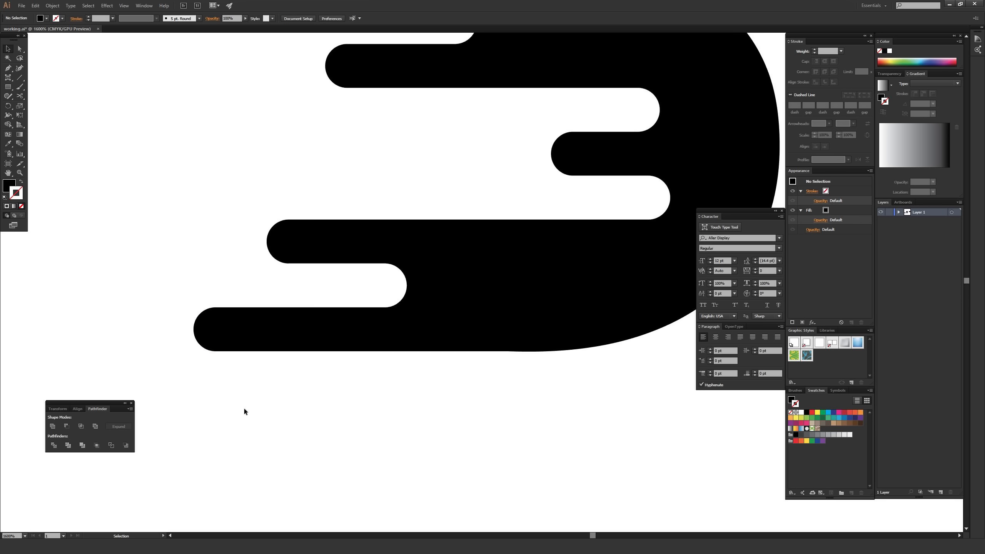
- Examine the finished SPEED example, focusing on the S with its speed lines and trailing dots
{"action": "key", "text": "ctrl+minus"}
{"action": "key", "text": "ctrl+minus"}
{"action": "key", "text": "ctrl+minus"}
{"action": "left_click_drag", "start_coordinate": [347, 281], "coordinate": [240, 352]}
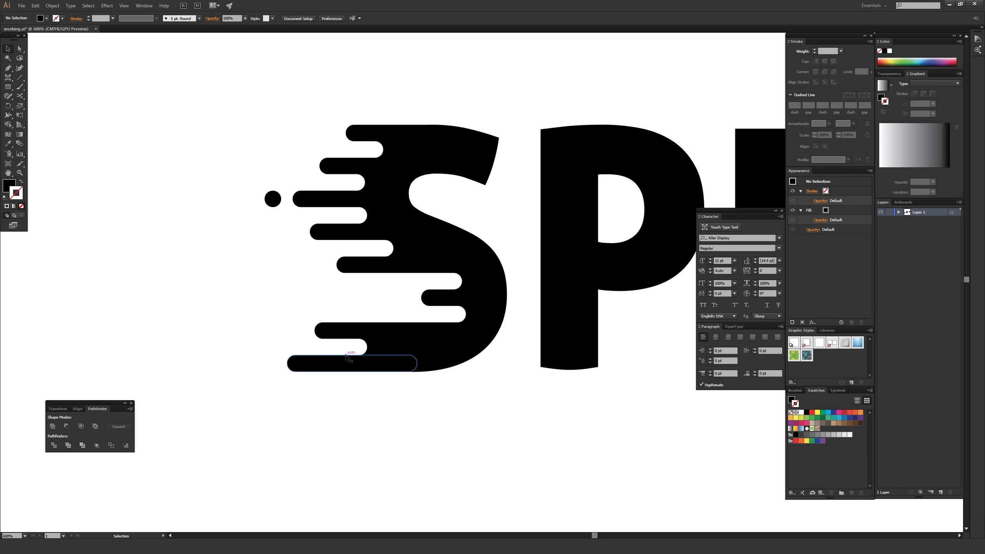
{"action": "key", "text": "ctrl+minus"}
{"action": "key", "text": "ctrl+minus"}
{"action": "key", "text": "ctrl+minus"}
{"action": "left_click_drag", "start_coordinate": [233, 330], "coordinate": [709, 198]}
{"action": "left_click_drag", "start_coordinate": [271, 306], "coordinate": [711, 190]}
{"action": "key", "text": "ctrl+equal"}
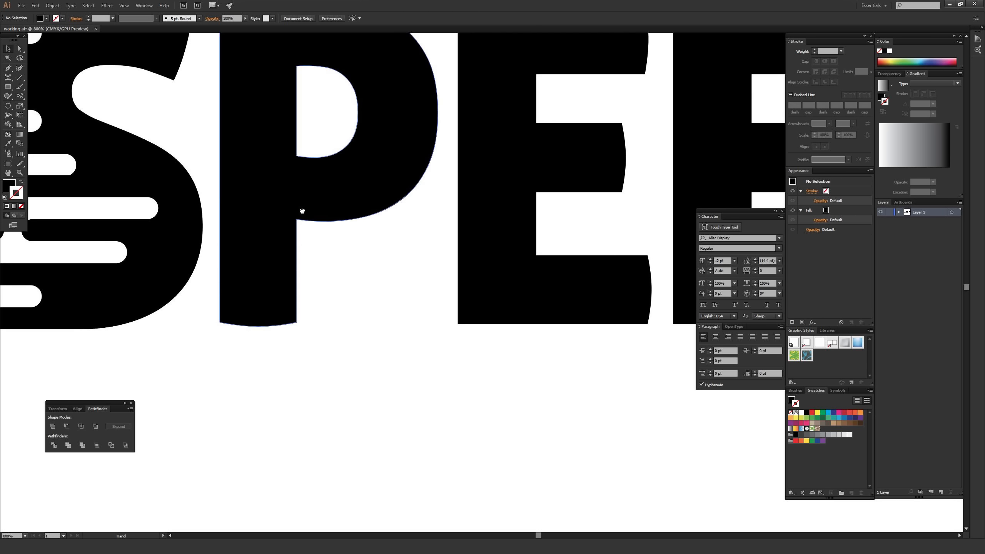
{"action": "left_click_drag", "start_coordinate": [301, 211], "coordinate": [657, 305]}
{"action": "left_click", "coordinate": [453, 122]}
{"action": "left_click", "coordinate": [365, 127]}
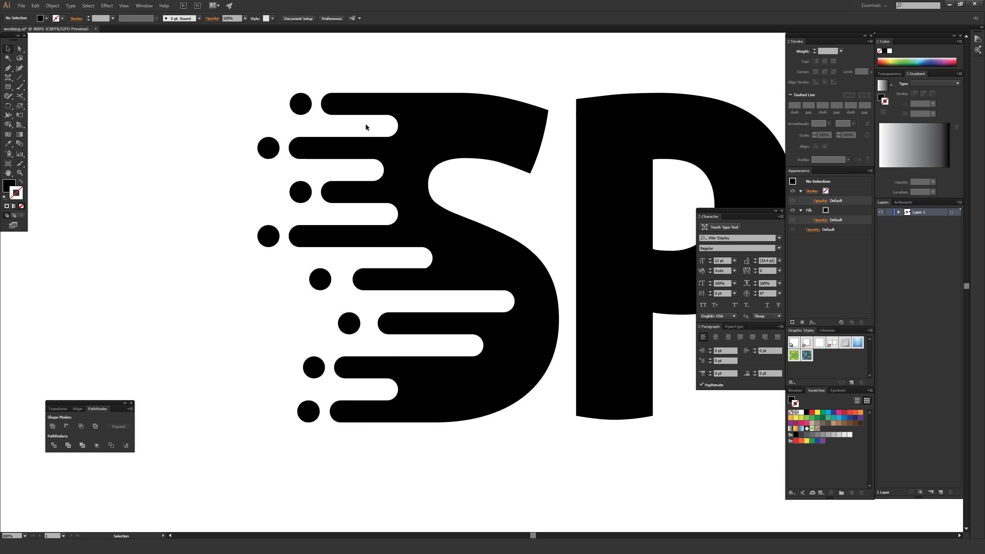
- Set the fill color for new shapes to pink #ff3b73
{"action": "left_click", "coordinate": [9, 187]}
{"action": "double_click", "coordinate": [9, 187]}
{"action": "left_click", "coordinate": [435, 154]}
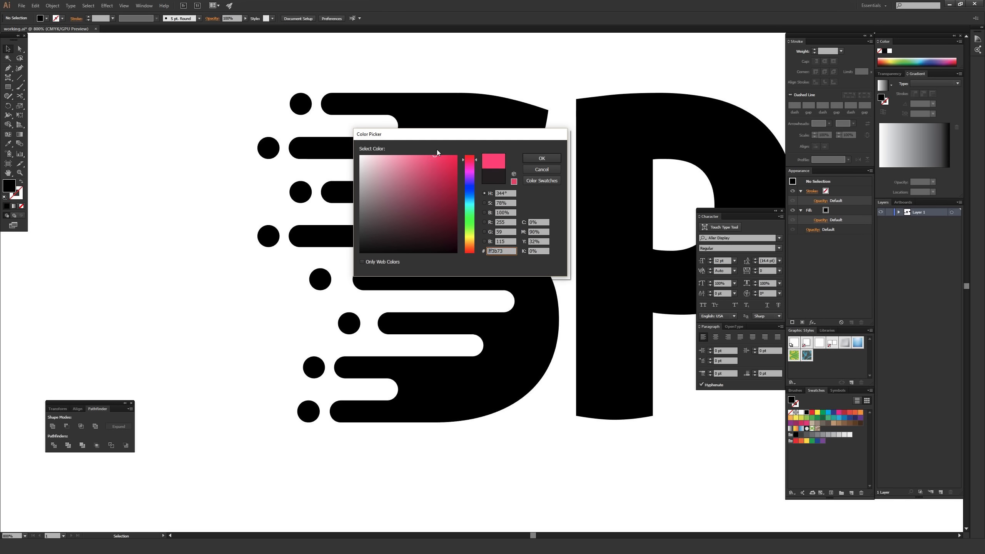
{"action": "left_click", "coordinate": [529, 159]}
- Draw a pink rectangle about 140 by 131 pt over the example's S and send it to the back
{"action": "left_click", "coordinate": [7, 86]}
{"action": "left_click_drag", "start_coordinate": [182, 70], "coordinate": [613, 471]}
{"action": "key", "text": "v"}
{"action": "right_click", "coordinate": [367, 215]}
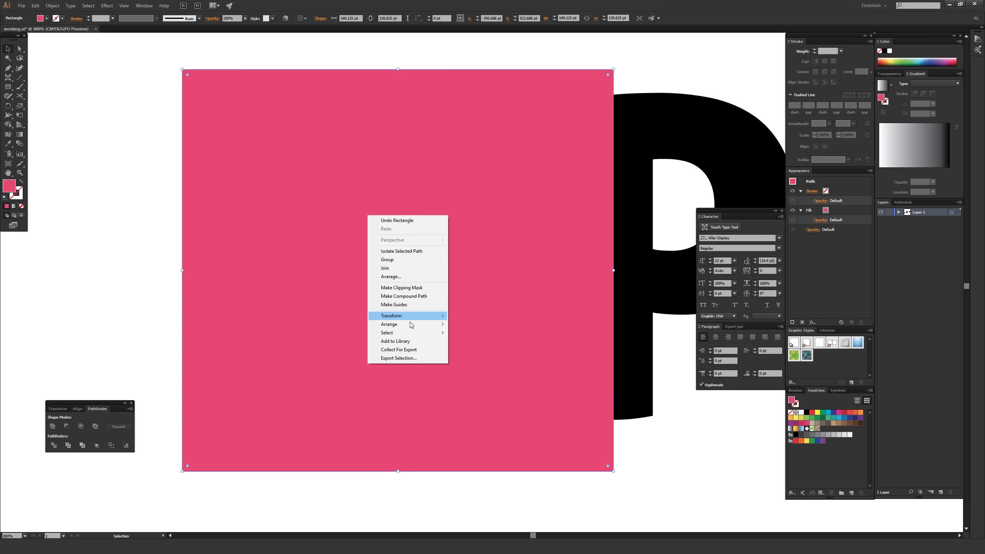
{"action": "mouse_move", "coordinate": [411, 325]}
{"action": "left_click", "coordinate": [318, 350]}
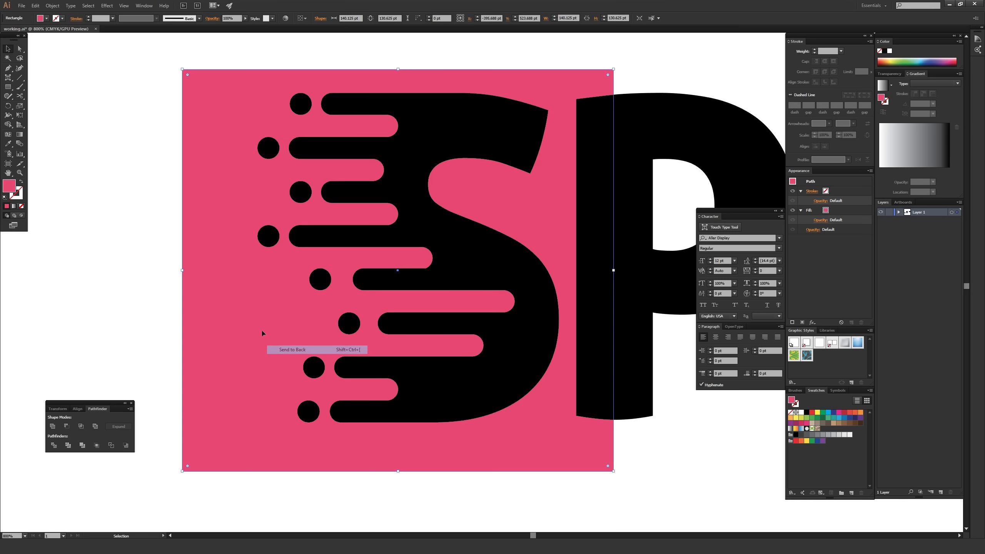
{"action": "left_click", "coordinate": [109, 212]}
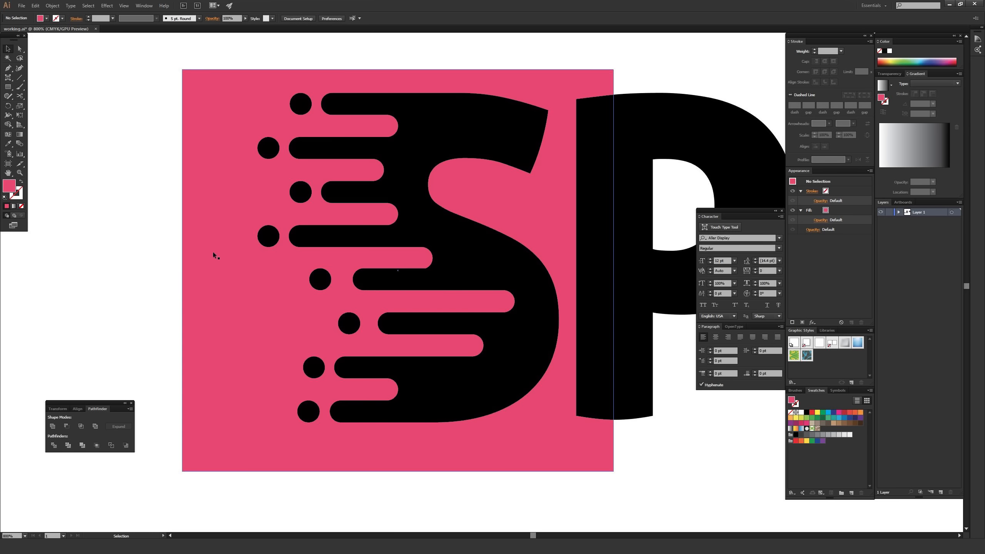
- Examine the example's S group against the pink background, and return to the two working SPEED logos
{"action": "left_click", "coordinate": [336, 172]}
{"action": "key", "text": "ctrl+minus"}
{"action": "key", "text": "ctrl+minus"}
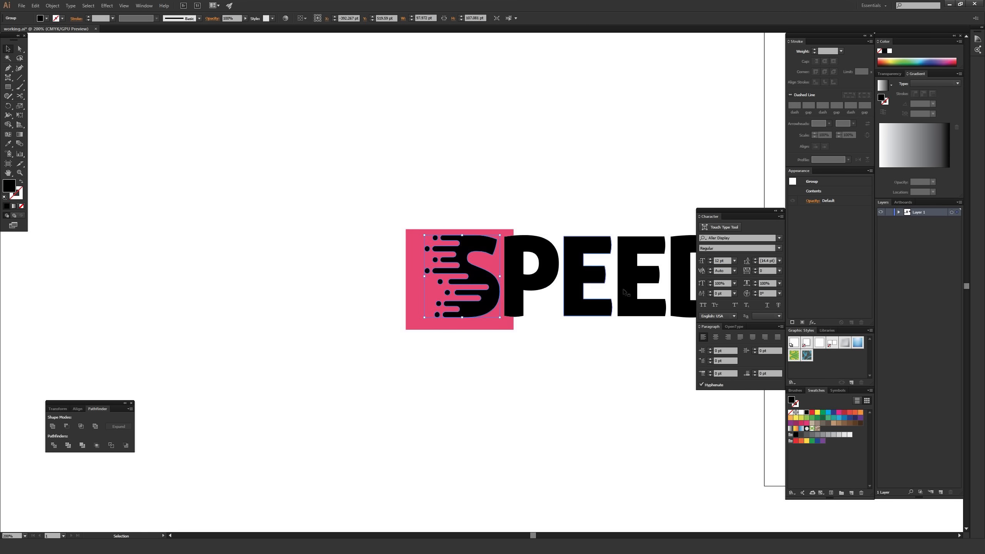
{"action": "left_click_drag", "start_coordinate": [647, 279], "coordinate": [226, 258]}
{"action": "left_click_drag", "start_coordinate": [521, 272], "coordinate": [93, 251]}
{"action": "left_click_drag", "start_coordinate": [691, 200], "coordinate": [417, 248]}
{"action": "left_click_drag", "start_coordinate": [443, 302], "coordinate": [368, 553]}
{"action": "left_click_drag", "start_coordinate": [406, 218], "coordinate": [461, 78]}
{"action": "left_click_drag", "start_coordinate": [229, 149], "coordinate": [497, 319]}
{"action": "left_click_drag", "start_coordinate": [529, 234], "coordinate": [535, 387]}
{"action": "left_click_drag", "start_coordinate": [352, 449], "coordinate": [423, 345]}
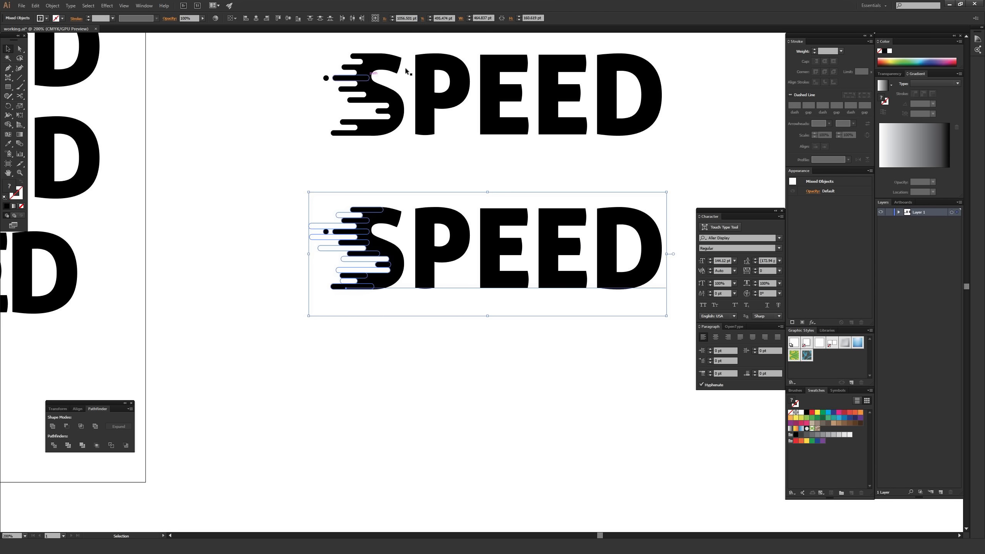
{"action": "left_click", "coordinate": [269, 166]}
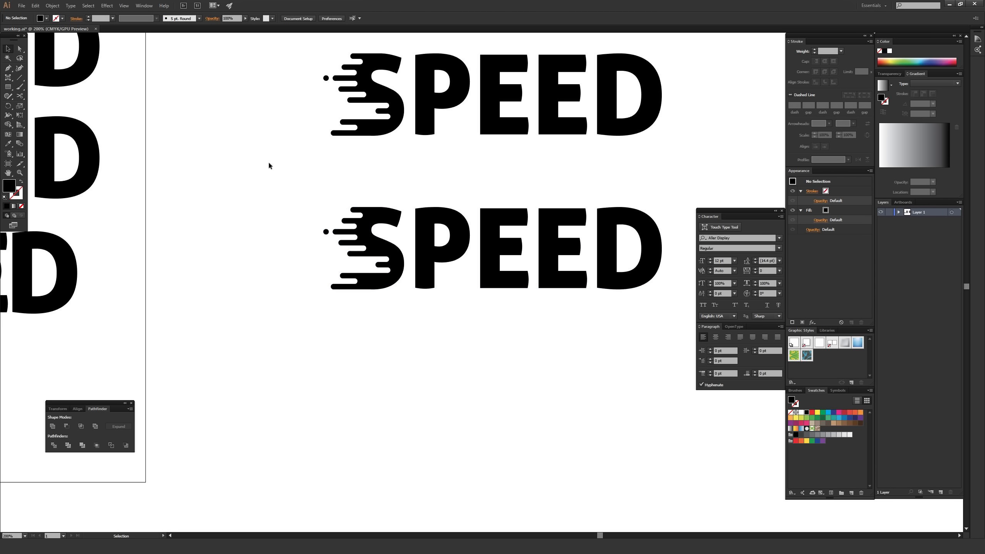
- Convert the live text of the lower SPEED logo to outlines
{"action": "left_click", "coordinate": [484, 229]}
{"action": "right_click", "coordinate": [488, 226]}
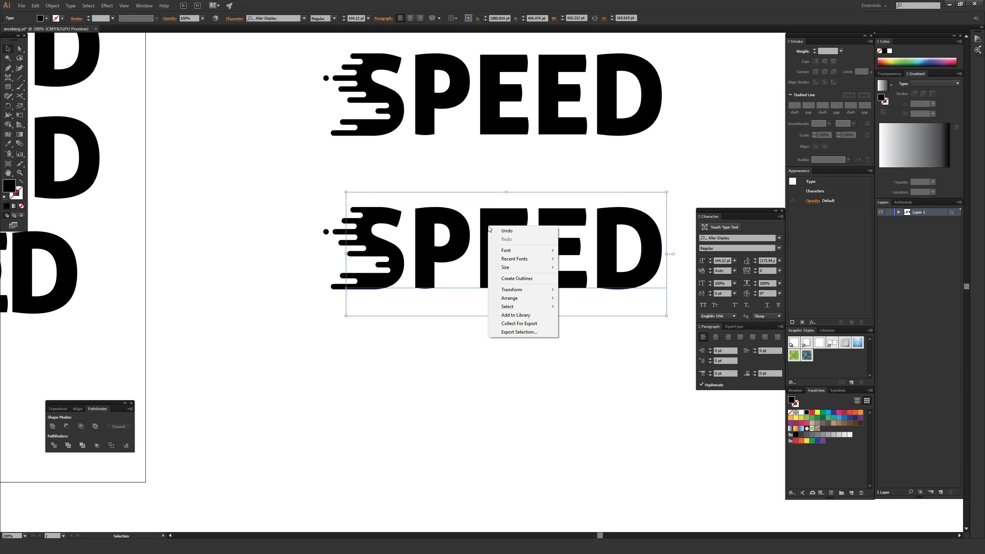
{"action": "left_click", "coordinate": [517, 278]}
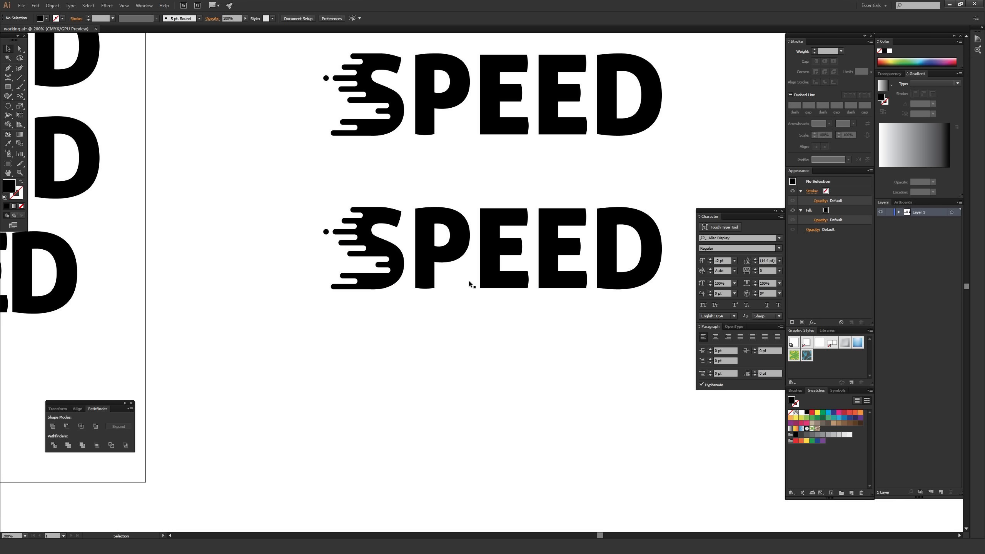
{"action": "left_click", "coordinate": [478, 324]}
{"action": "left_click_drag", "start_coordinate": [451, 363], "coordinate": [525, 211]}
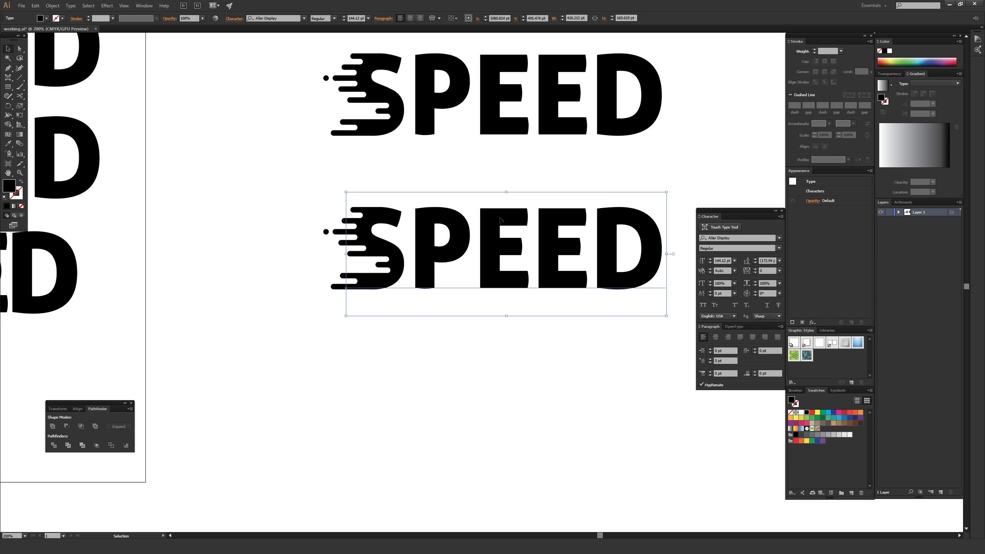
{"action": "right_click", "coordinate": [500, 219]}
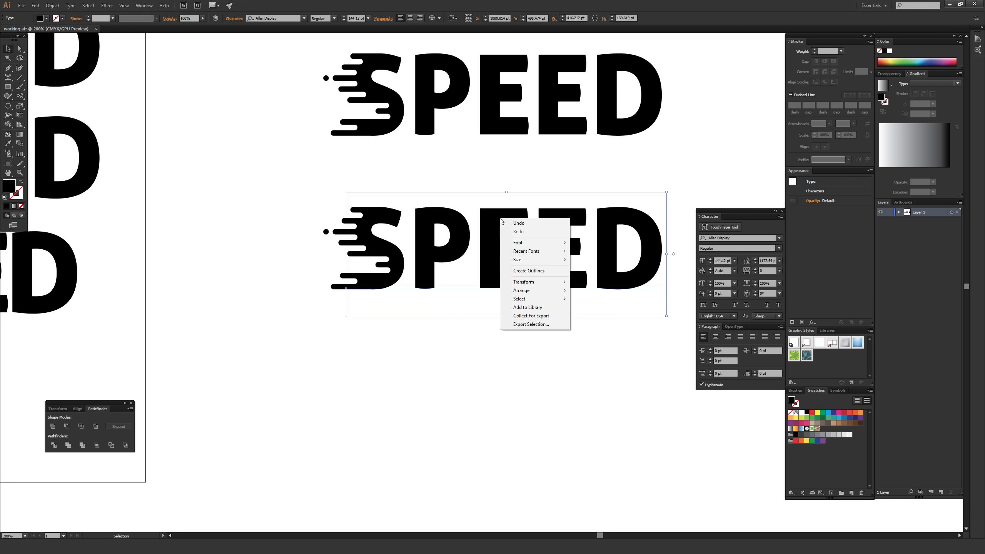
{"action": "left_click", "coordinate": [535, 272]}
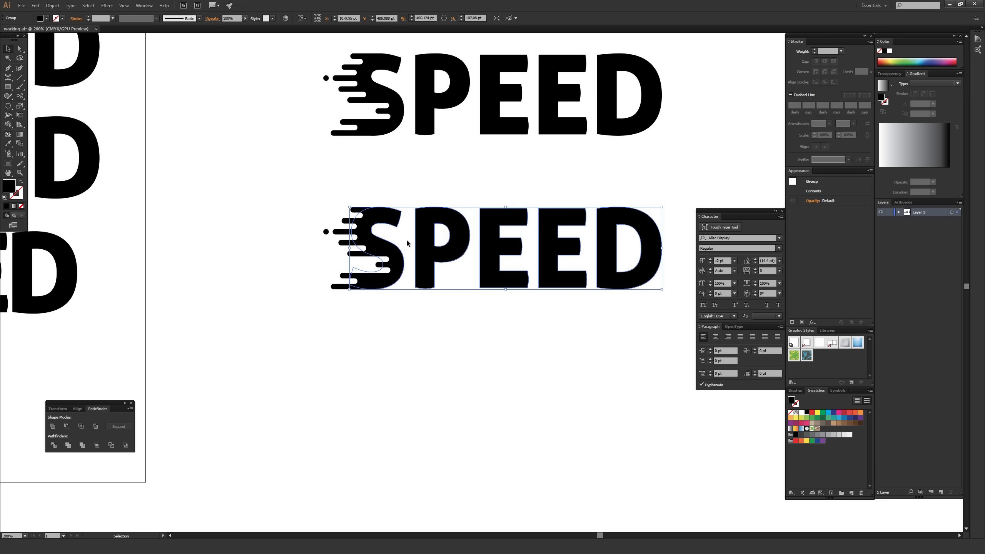
- Make the Pathfinder panel available beside the lower logo's S
{"action": "left_click", "coordinate": [404, 407]}
{"action": "key", "text": "ctrl+plus"}
{"action": "key", "text": "ctrl+plus"}
{"action": "key", "text": "ctrl+plus"}
{"action": "key", "text": "space"}
{"action": "left_click_drag", "start_coordinate": [295, 339], "coordinate": [701, 378]}
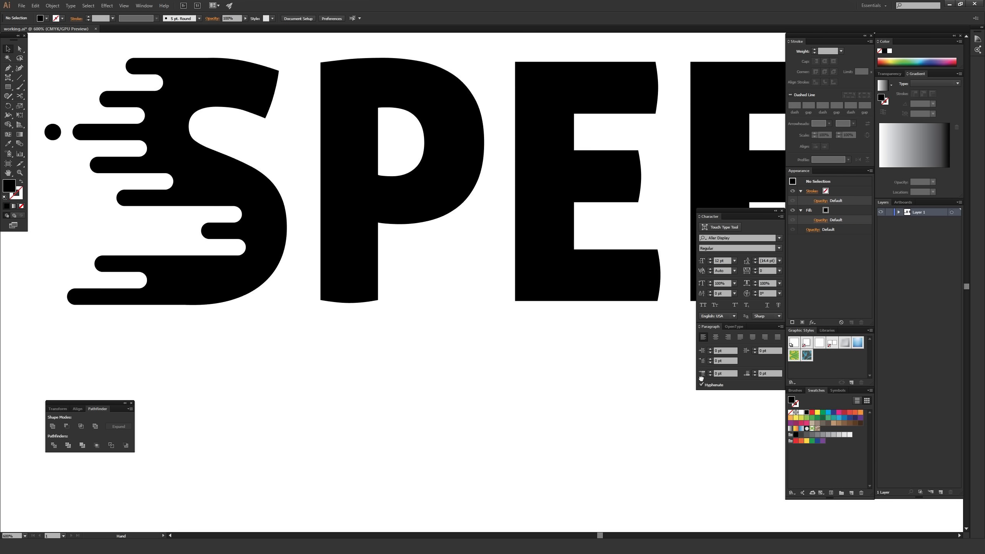
{"action": "left_click_drag", "start_coordinate": [417, 384], "coordinate": [293, 390]}
{"action": "left_click_drag", "start_coordinate": [90, 403], "coordinate": [236, 194]}
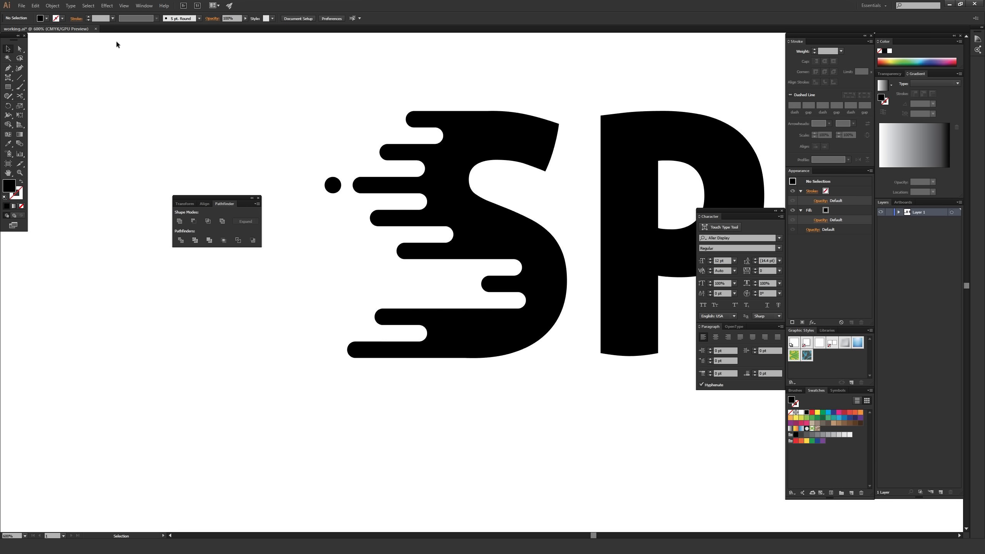
{"action": "left_click", "coordinate": [143, 6]}
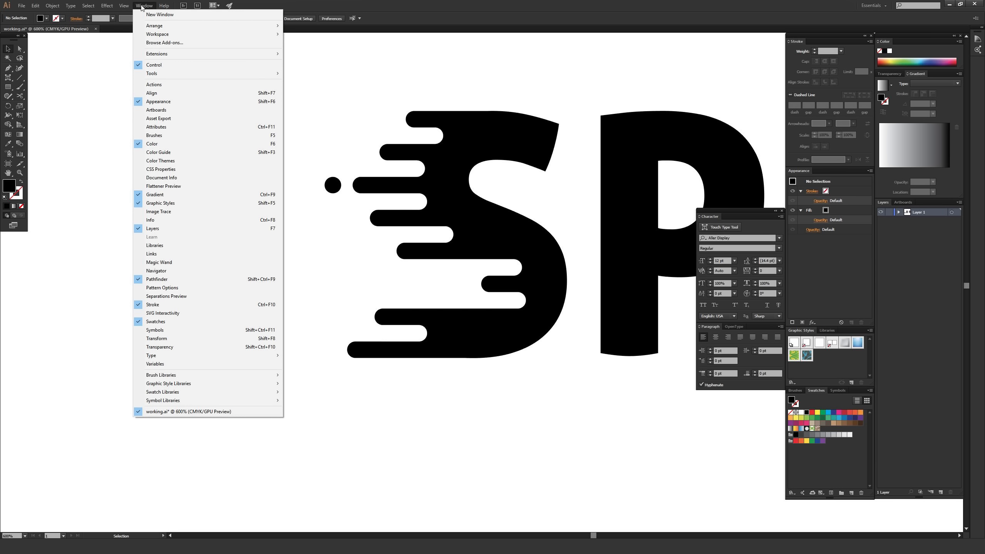
{"action": "left_click", "coordinate": [141, 279]}
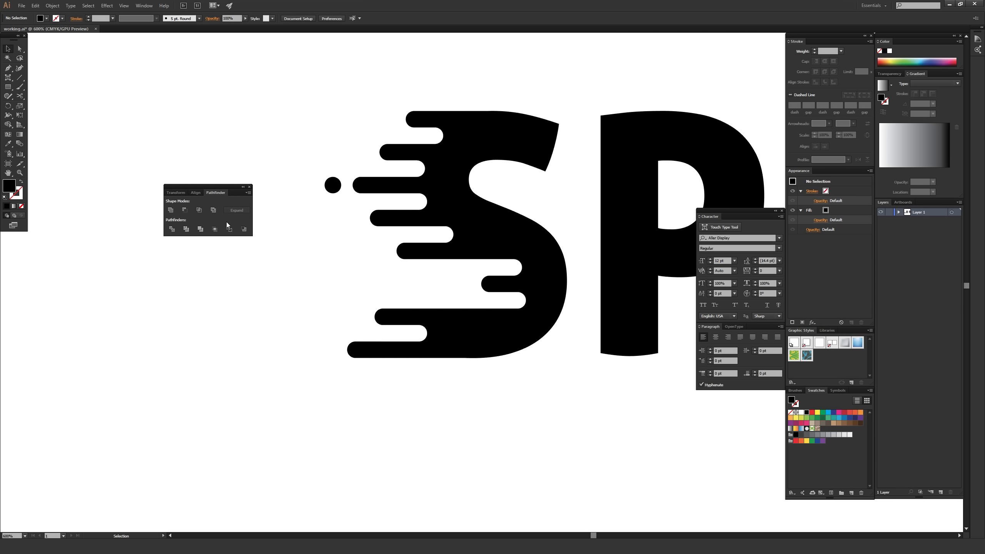
{"action": "left_click_drag", "start_coordinate": [219, 187], "coordinate": [225, 207]}
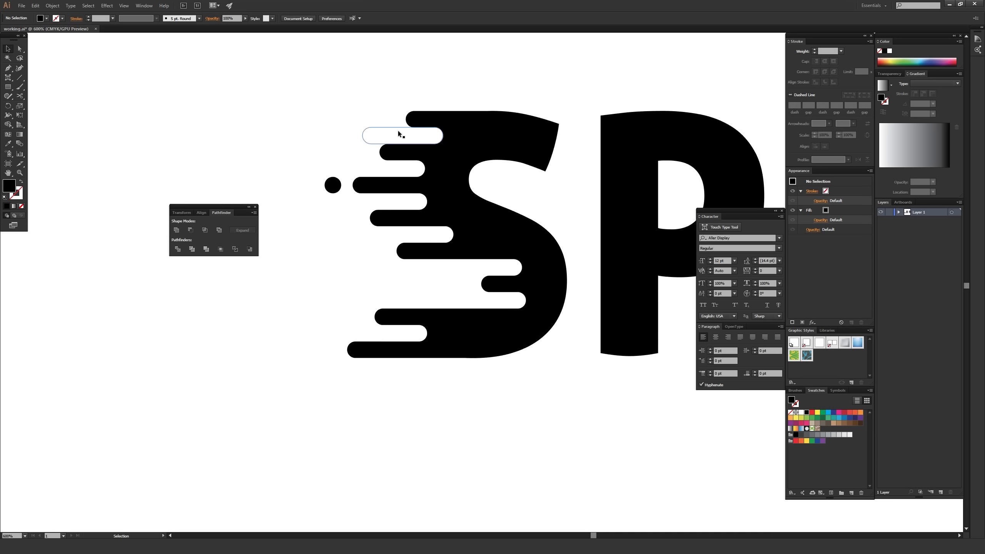
- Try to subtract the seven white lines from the grouped SPEED outlines with Minus Front
{"action": "left_click", "coordinate": [404, 130]}
{"action": "left_click", "coordinate": [393, 168], "text": "shift"}
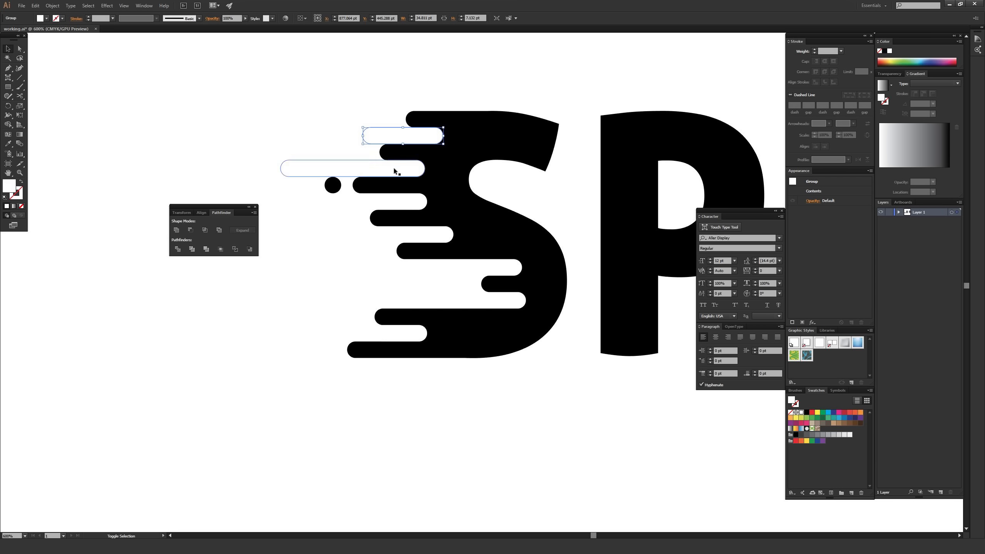
{"action": "left_click", "coordinate": [397, 200], "text": "shift"}
{"action": "left_click", "coordinate": [415, 233], "text": "shift"}
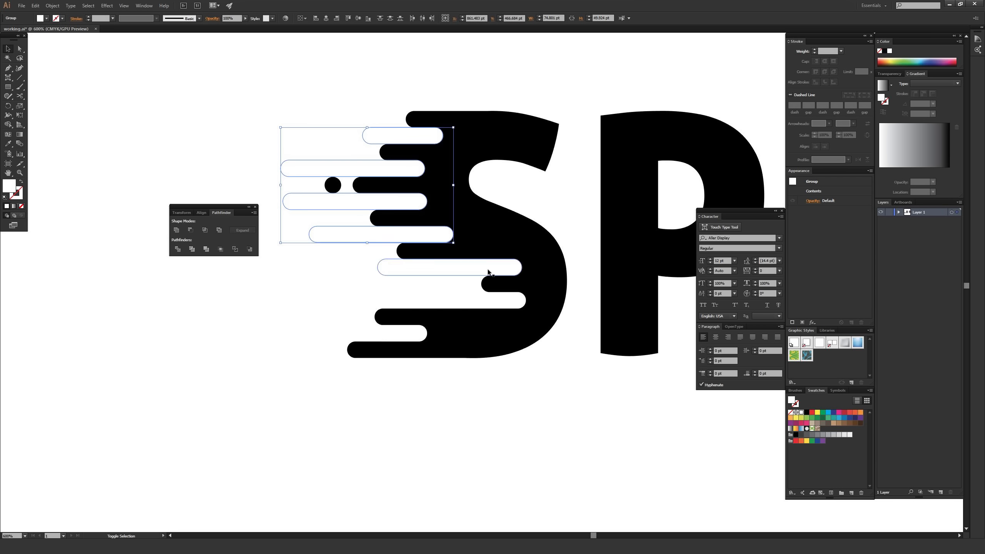
{"action": "left_click", "coordinate": [477, 267], "text": "shift"}
{"action": "left_click", "coordinate": [482, 299], "text": "shift"}
{"action": "left_click", "coordinate": [404, 334], "text": "shift"}
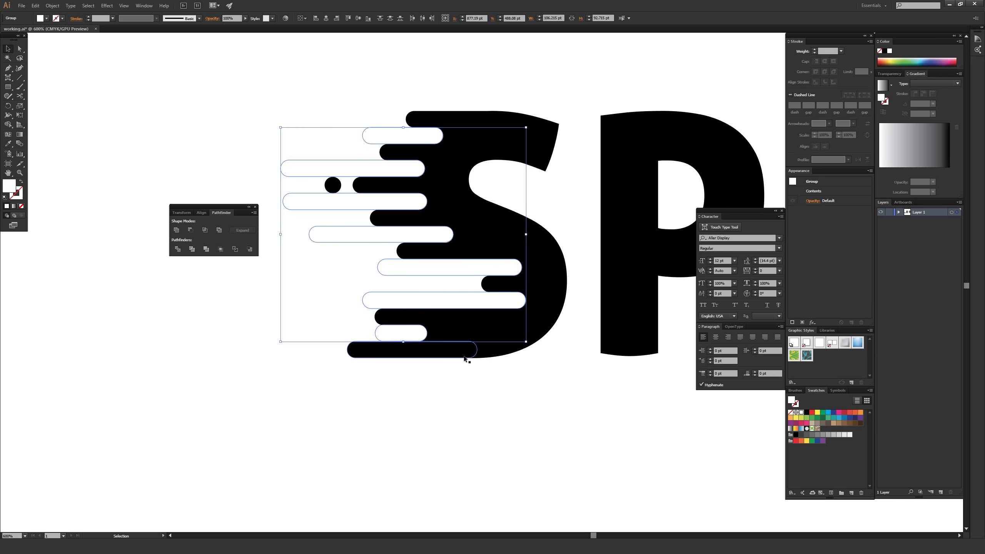
{"action": "left_click", "coordinate": [544, 135], "text": "shift"}
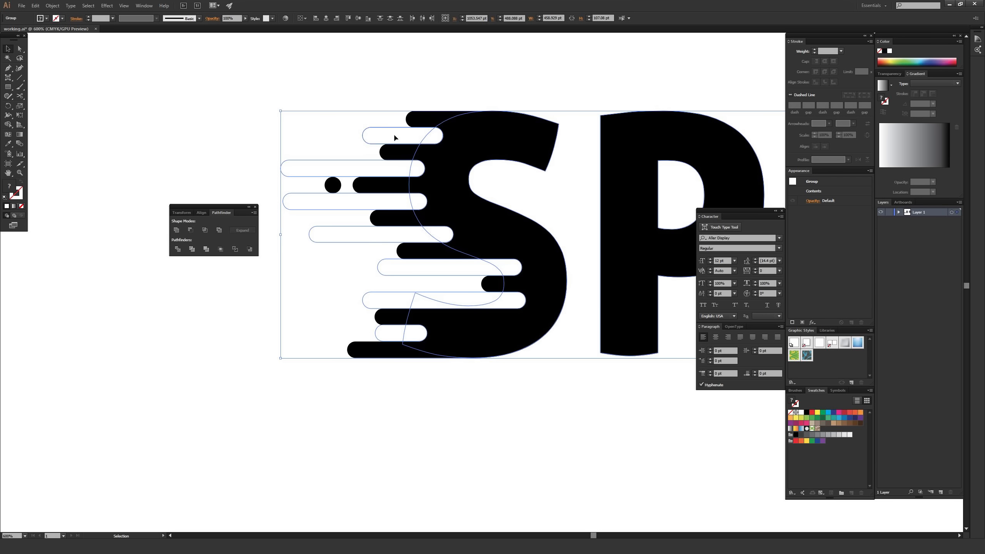
{"action": "left_click", "coordinate": [189, 232]}
{"action": "left_click", "coordinate": [226, 125]}
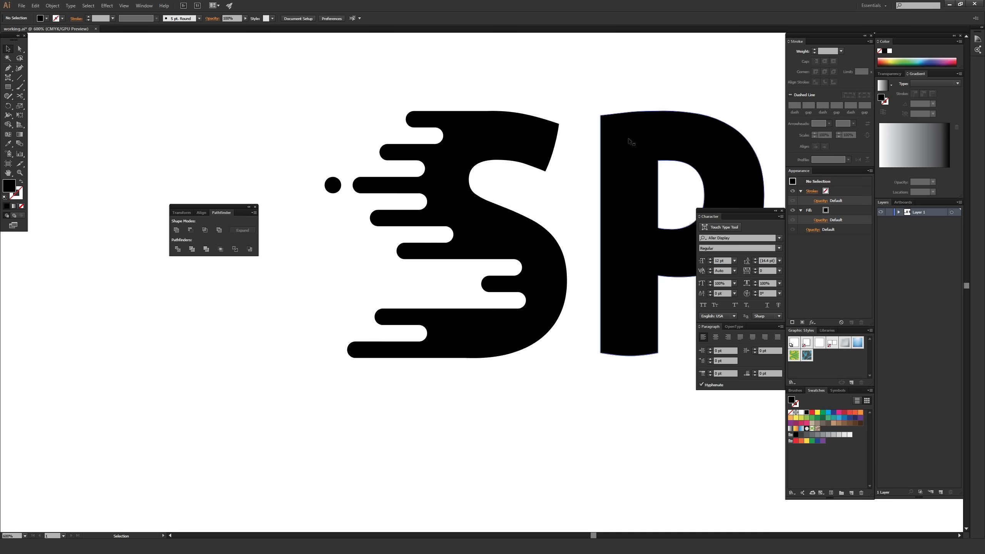
- Ungroup the outlined SPEED letters of the lower logo
{"action": "left_click", "coordinate": [648, 143]}
{"action": "key", "text": "ctrl+minus"}
{"action": "key", "text": "ctrl+minus"}
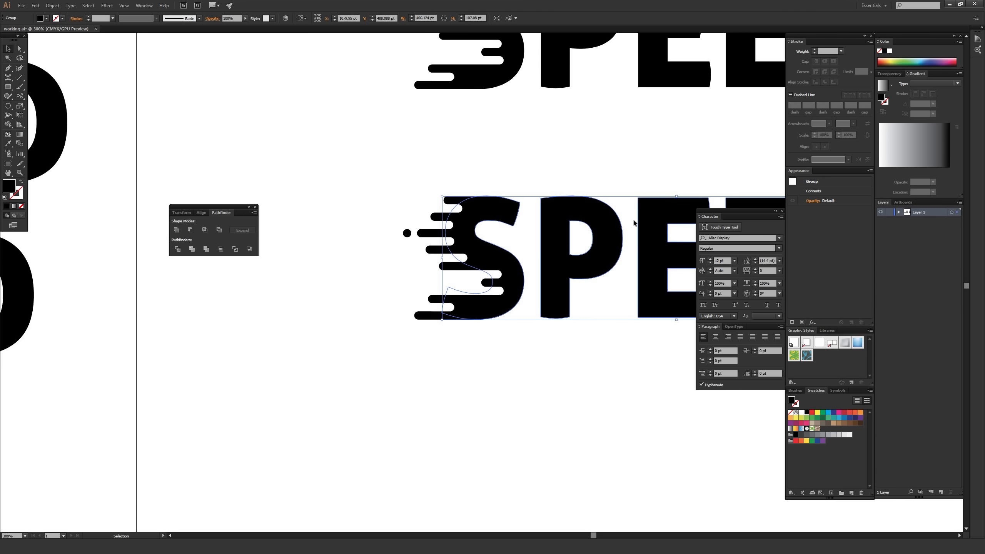
{"action": "right_click", "coordinate": [573, 210]}
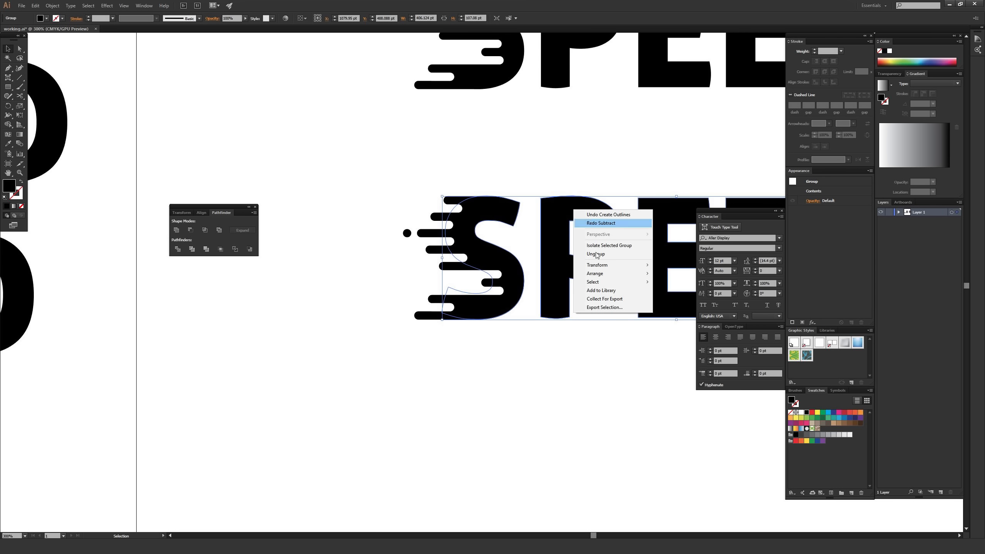
{"action": "left_click", "coordinate": [598, 254]}
{"action": "left_click", "coordinate": [429, 175]}
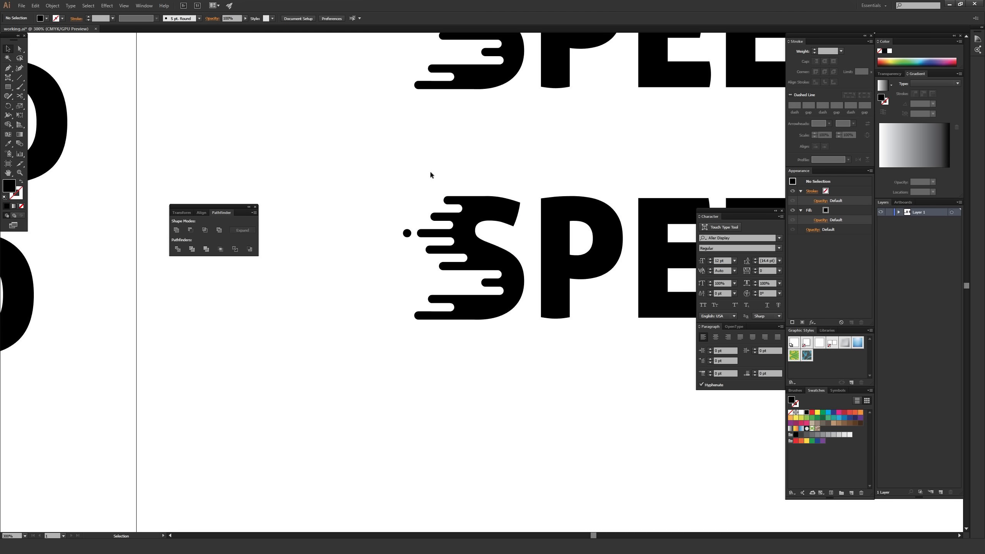
- Subtract the seven white lines from the separate S outline of the lower logo with Minus Front
{"action": "key", "text": "a"}
{"action": "key", "text": "ctrl+equal"}
{"action": "key", "text": "ctrl+equal"}
{"action": "key", "text": "ctrl+equal"}
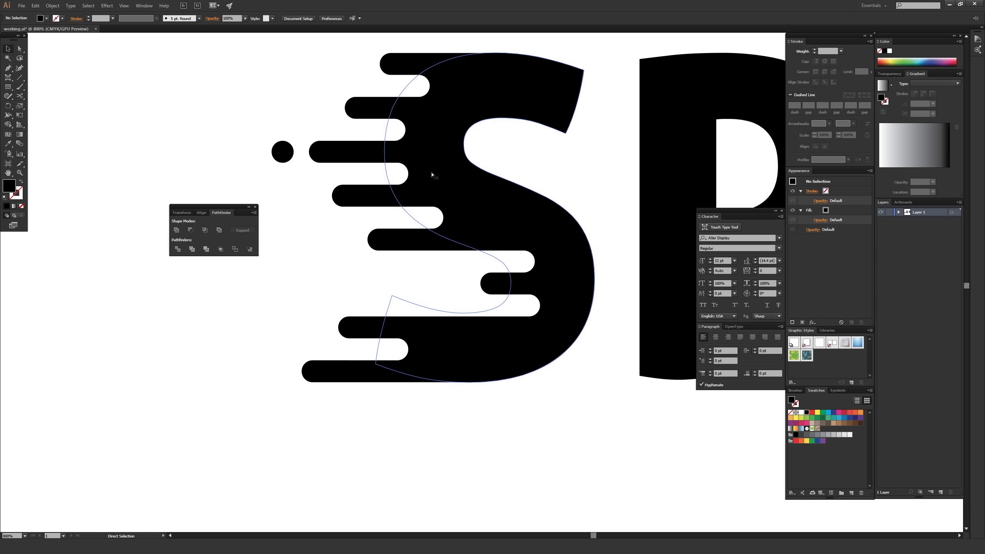
{"action": "key", "text": "v"}
{"action": "left_click", "coordinate": [371, 131]}
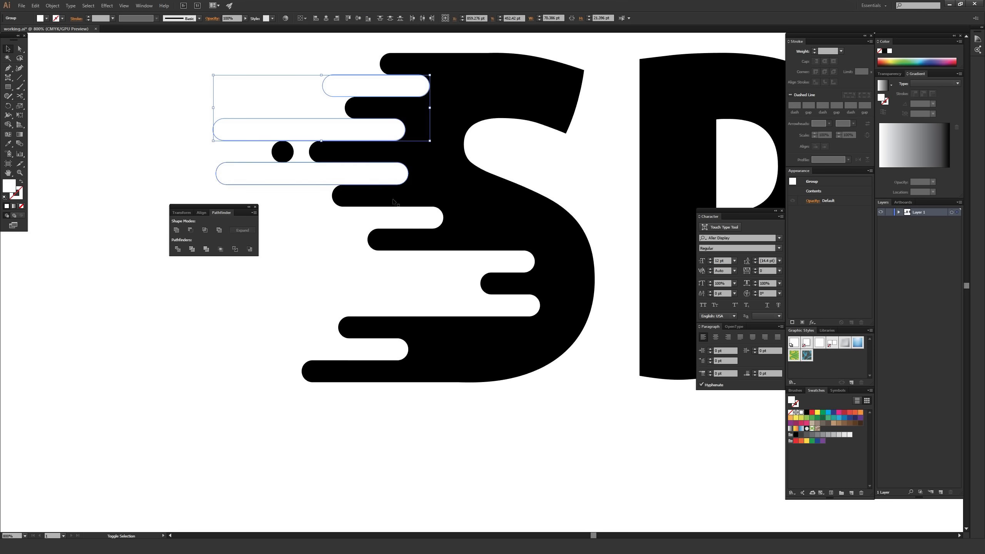
{"action": "left_click", "coordinate": [426, 217], "text": "shift"}
{"action": "left_click", "coordinate": [477, 261], "text": "shift"}
{"action": "left_click", "coordinate": [487, 305], "text": "shift"}
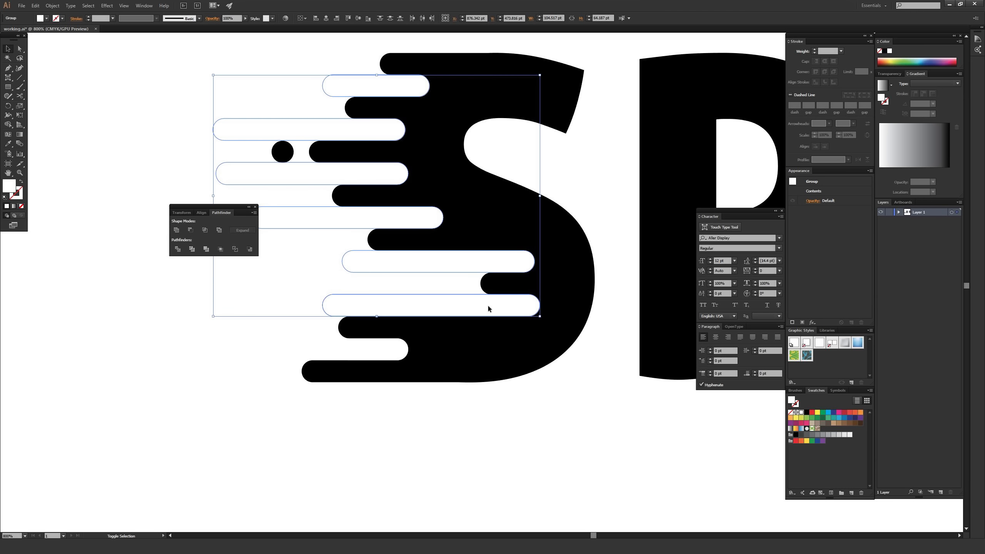
{"action": "left_click", "coordinate": [379, 351], "text": "shift"}
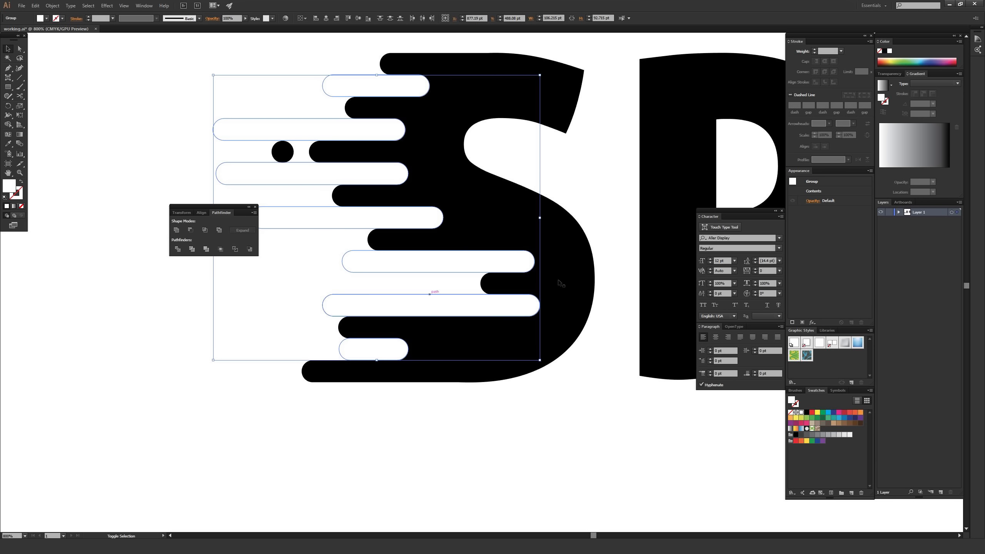
{"action": "left_click", "coordinate": [579, 272], "text": "shift"}
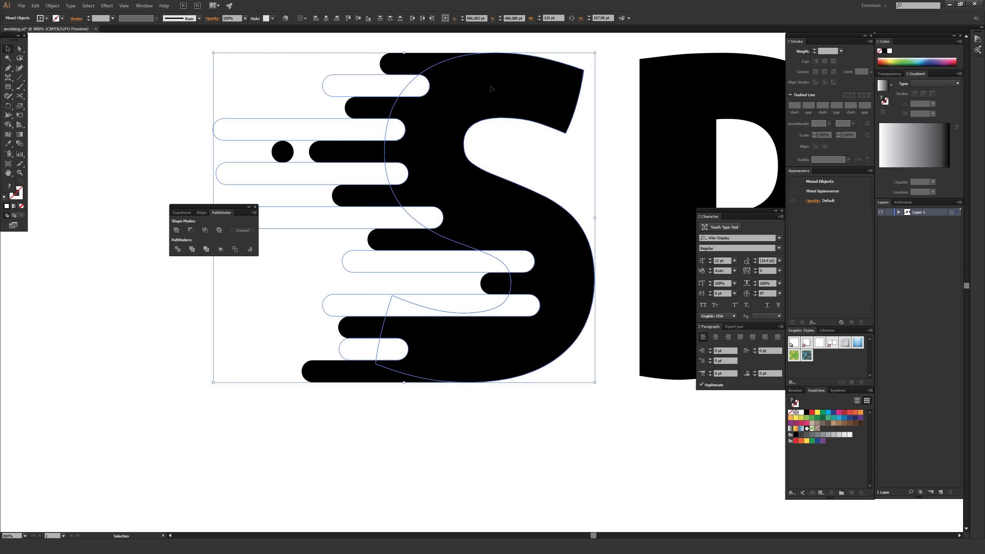
{"action": "left_click", "coordinate": [191, 231]}
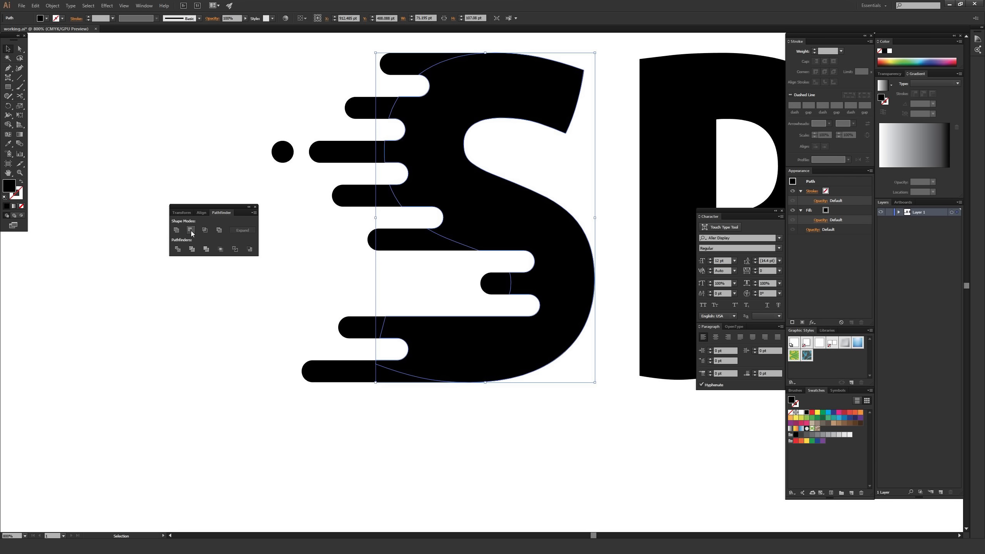
{"action": "left_click", "coordinate": [201, 116]}
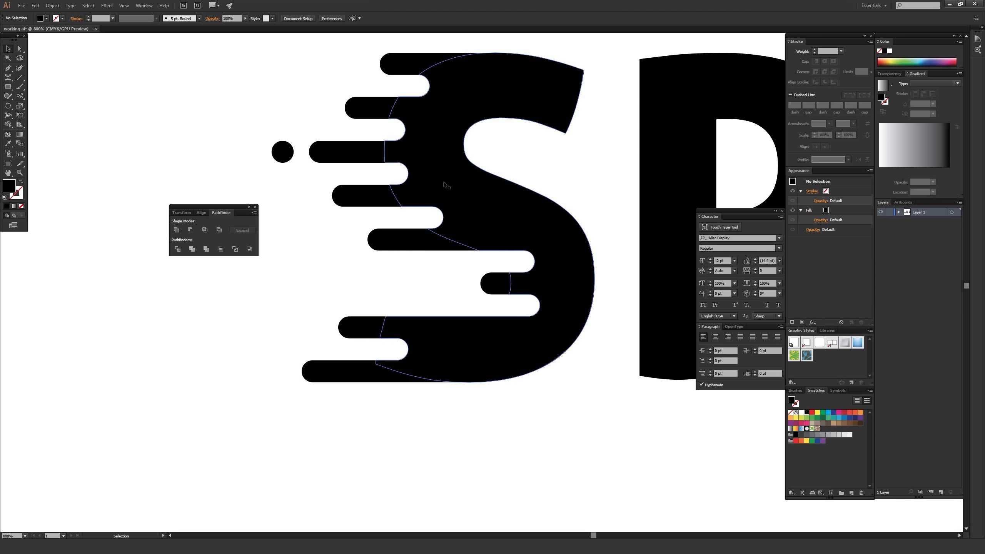
- Try moving one black speed line away from the cut-out S, and undo the move
{"action": "left_click_drag", "start_coordinate": [436, 419], "coordinate": [447, 463]}
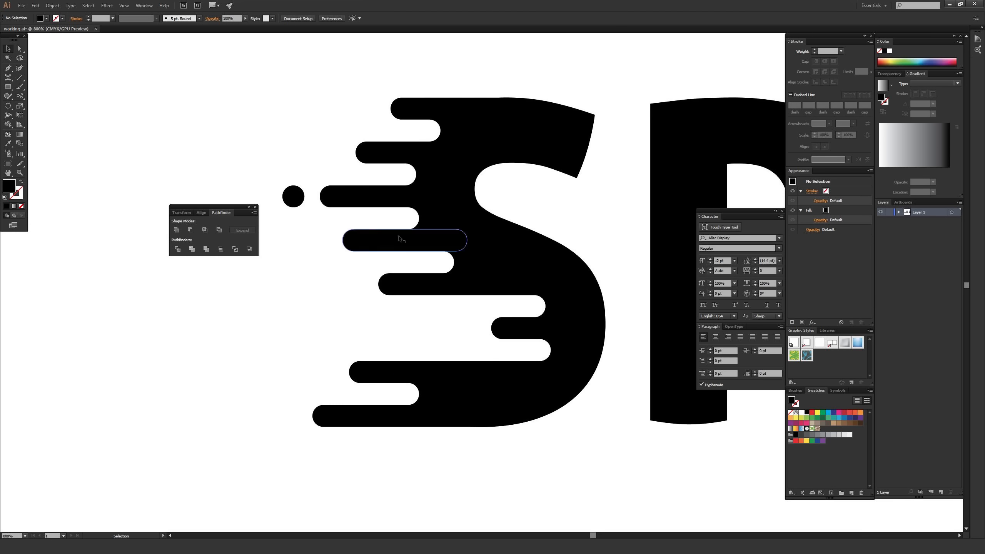
{"action": "left_click_drag", "start_coordinate": [399, 238], "coordinate": [268, 240]}
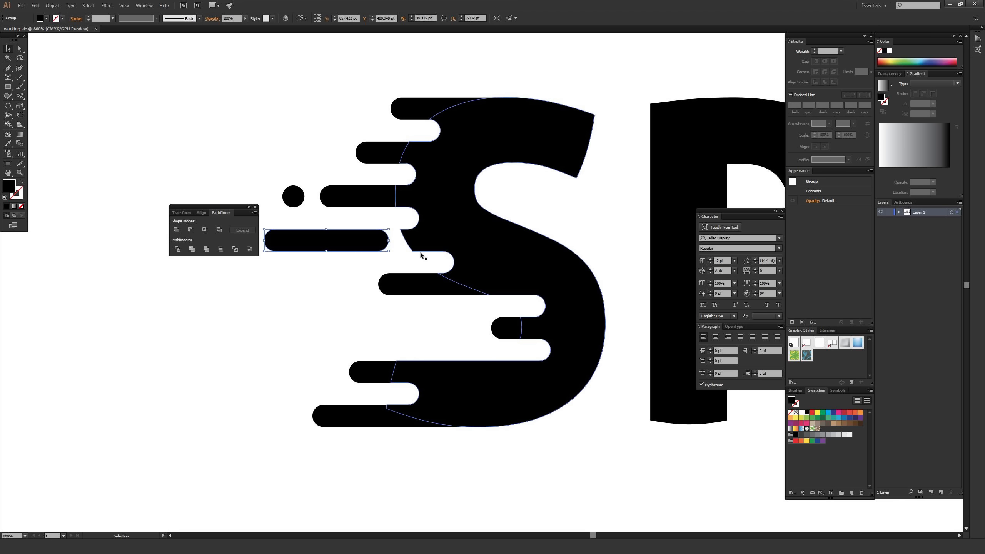
{"action": "key", "text": "ctrl+z"}
{"action": "key", "text": "ctrl+z"}
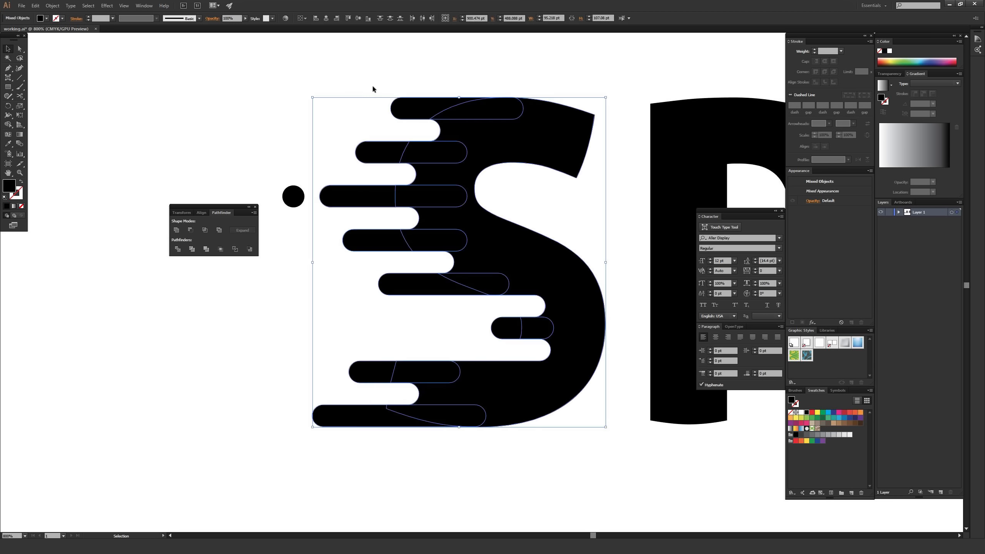
- Merge the S and its eight black speed lines into a single shape with Unite
{"action": "left_click", "coordinate": [373, 87]}
{"action": "left_click", "coordinate": [452, 240]}
{"action": "left_click", "coordinate": [177, 232]}
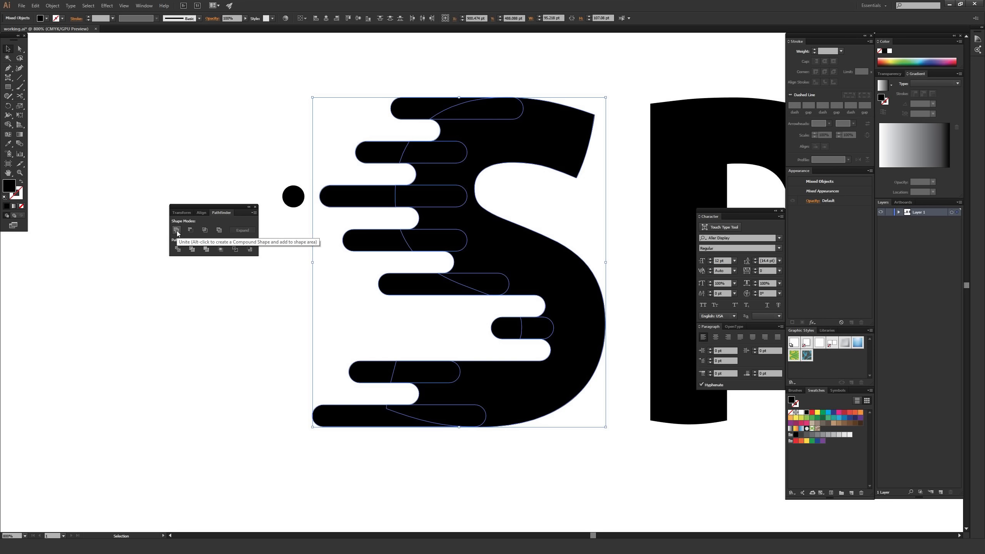
{"action": "left_click", "coordinate": [176, 231]}
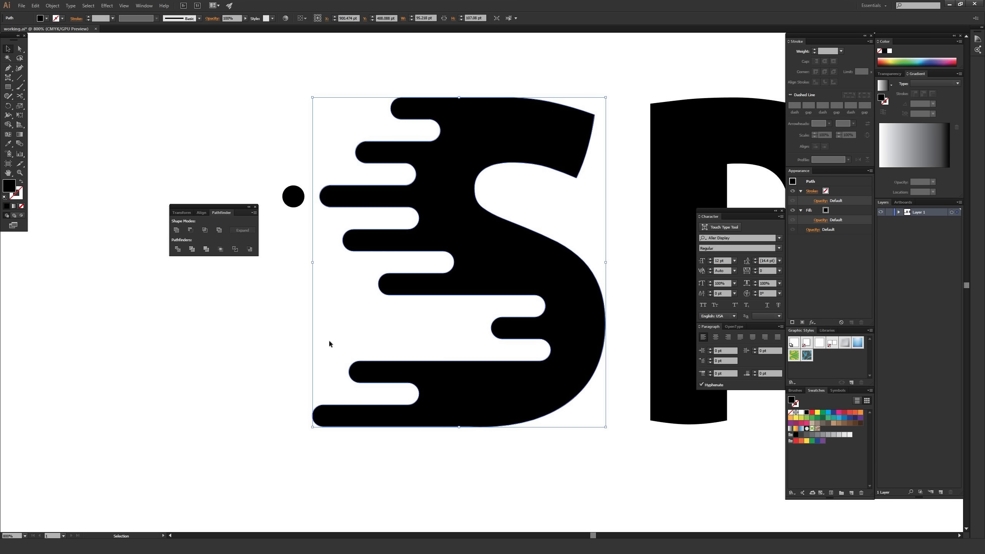
- Try moving the united S as one shape, and undo the move
{"action": "left_click", "coordinate": [233, 127]}
{"action": "left_click_drag", "start_coordinate": [470, 140], "coordinate": [438, 245]}
{"action": "key", "text": "ctrl+z"}
- Fill the united S with pink ff618e and deselect it
{"action": "double_click", "coordinate": [8, 187]}
{"action": "type", "text": "ff618e"}
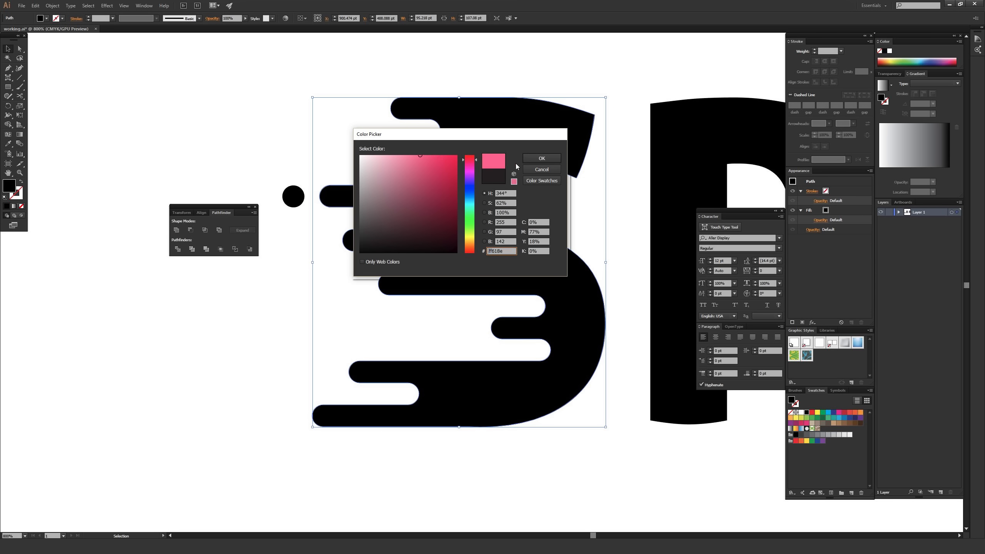
{"action": "key", "text": "Return"}
{"action": "left_click", "coordinate": [10, 87]}
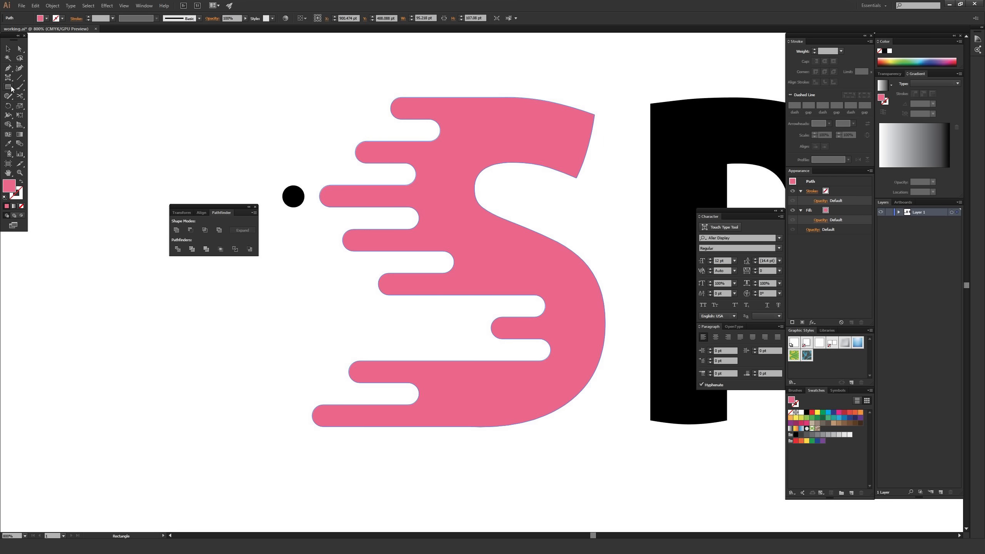
{"action": "left_click", "coordinate": [7, 49]}
{"action": "left_click", "coordinate": [42, 70]}
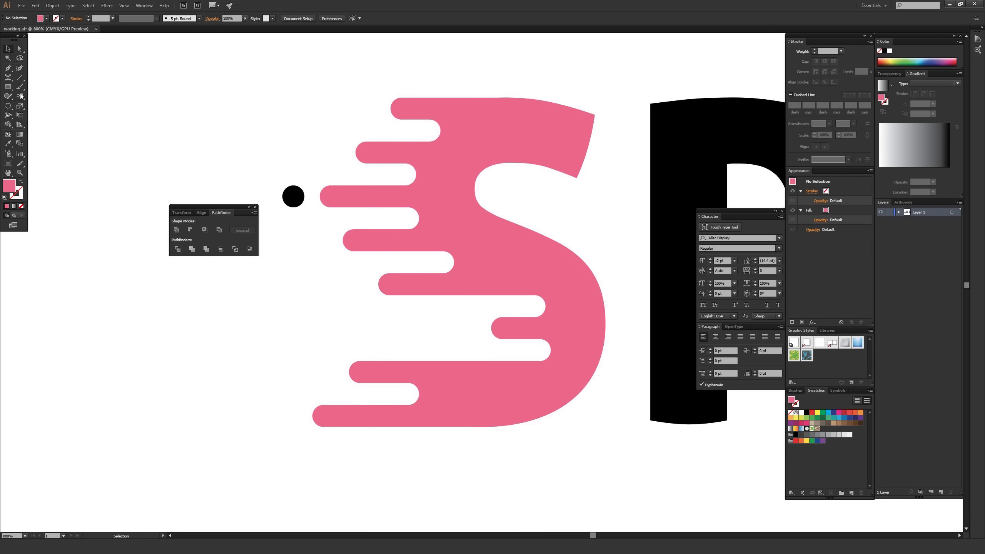
- Draw a black (000000) rectangle about 112 × 135 pt covering the pink S and send it behind the letter
{"action": "double_click", "coordinate": [9, 187]}
{"action": "left_click_drag", "start_coordinate": [390, 236], "coordinate": [356, 259]}
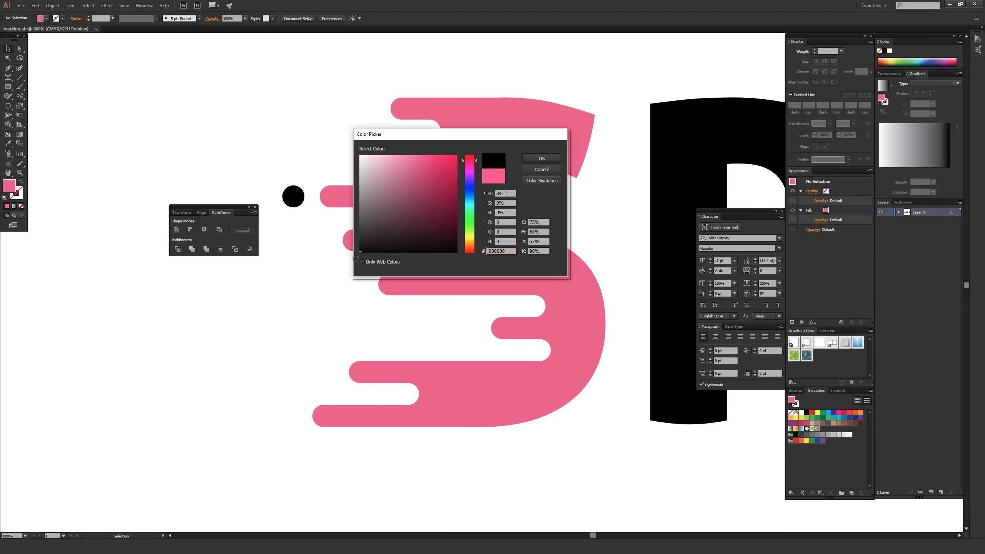
{"action": "left_click", "coordinate": [538, 162]}
{"action": "left_click", "coordinate": [11, 88]}
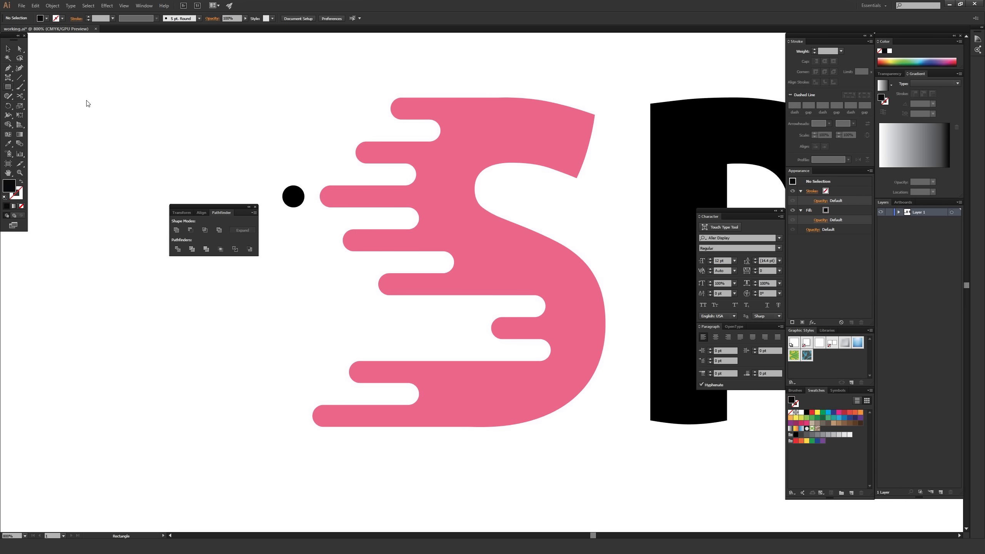
{"action": "left_click_drag", "start_coordinate": [287, 73], "coordinate": [632, 489]}
{"action": "right_click", "coordinate": [400, 175]}
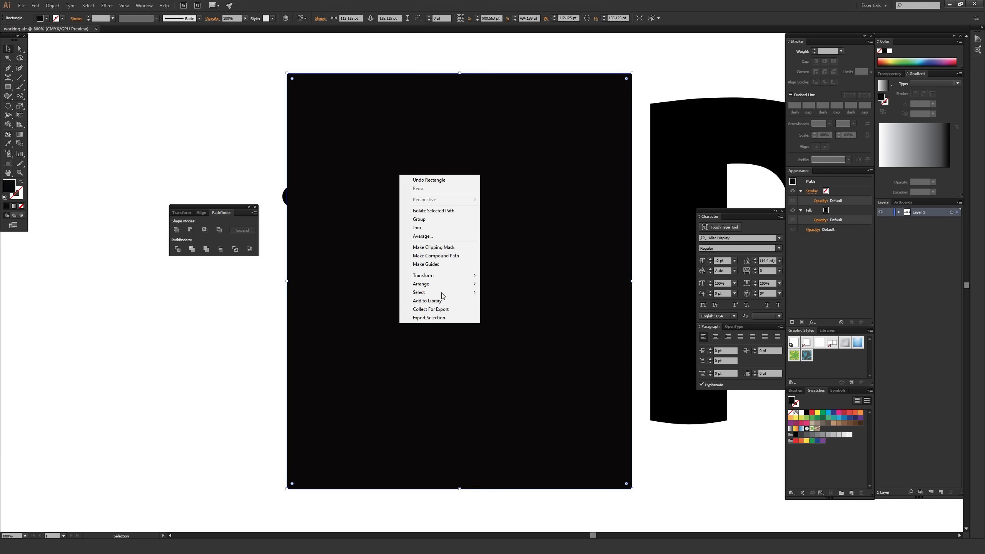
{"action": "mouse_move", "coordinate": [441, 286]}
{"action": "left_click", "coordinate": [347, 310]}
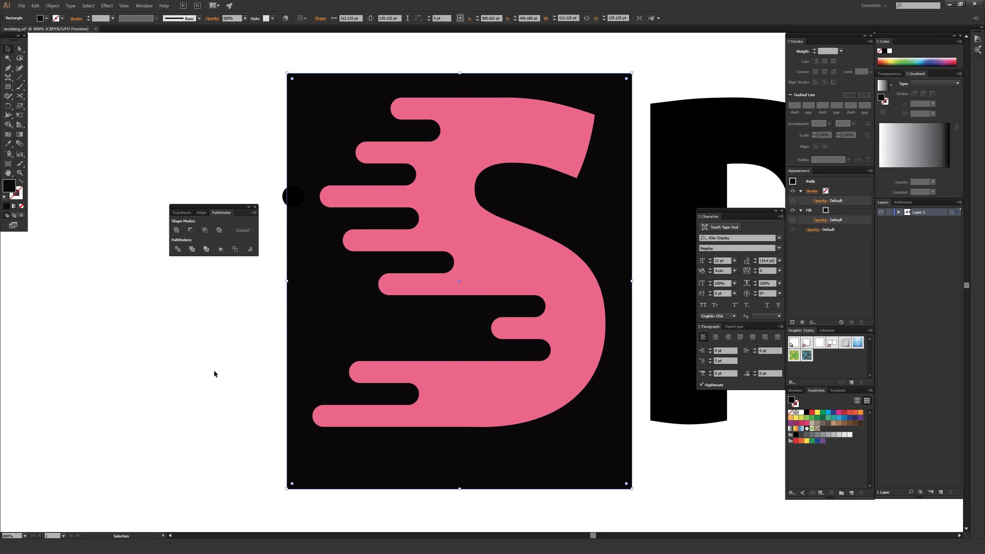
{"action": "left_click", "coordinate": [215, 374]}
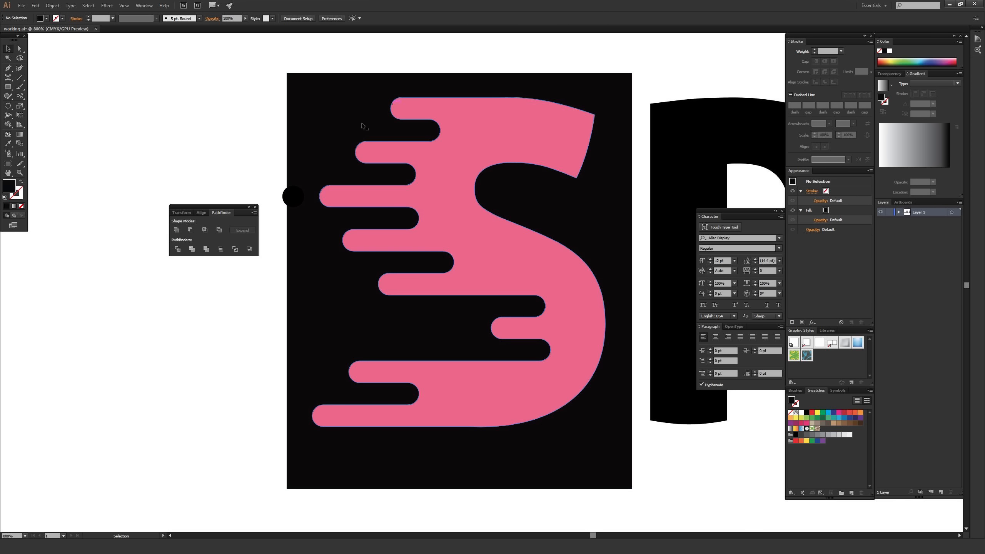
- Shift the pink S over the black rectangle, and undo the move, the rectangle and the pink fill
{"action": "left_click_drag", "start_coordinate": [473, 138], "coordinate": [465, 164]}
{"action": "key", "text": "ctrl+z"}
{"action": "key", "text": "ctrl+z"}
{"action": "key", "text": "ctrl+z"}
{"action": "key", "text": "ctrl+z"}
{"action": "key", "text": "ctrl+z"}
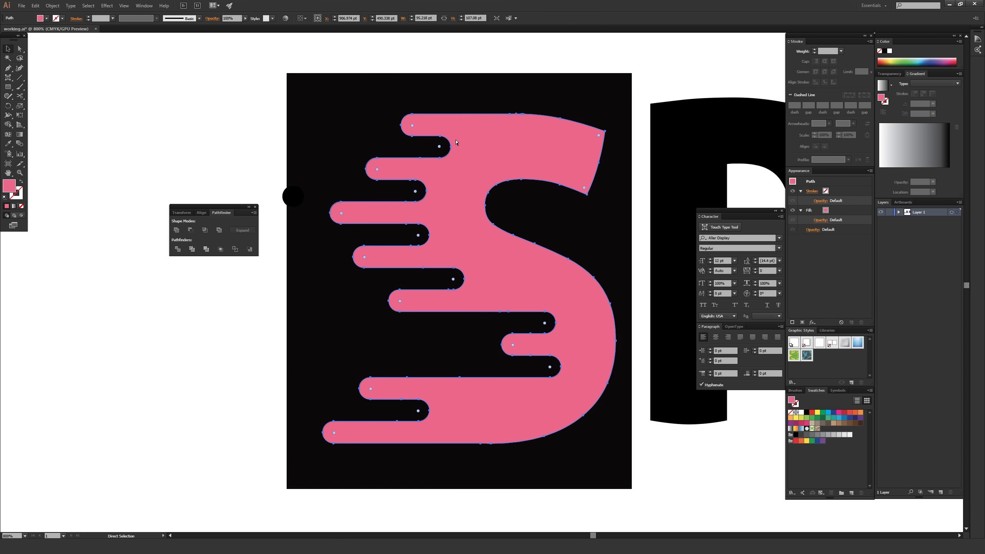
{"action": "key", "text": "ctrl+z"}
{"action": "key", "text": "ctrl+z"}
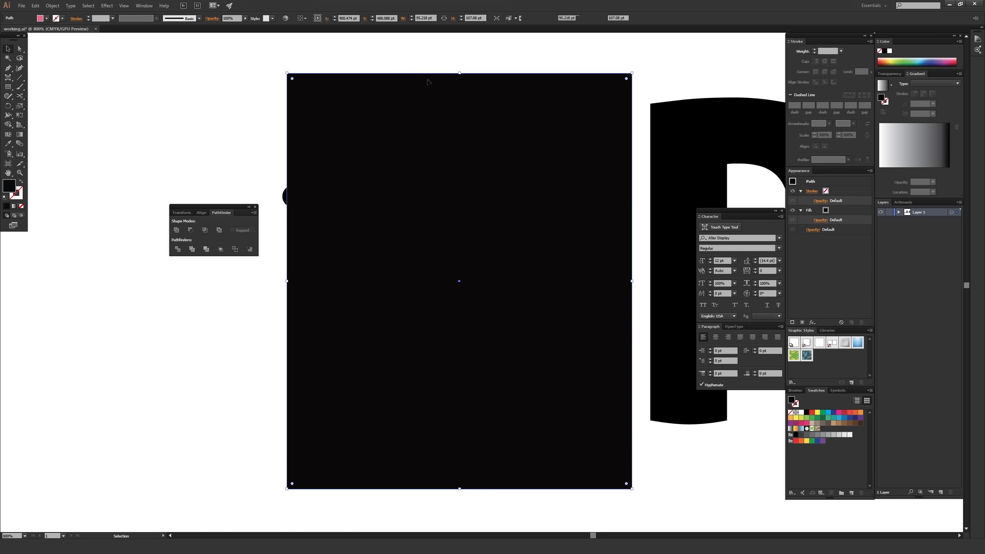
{"action": "key", "text": "ctrl+z"}
{"action": "key", "text": "ctrl+z"}
{"action": "key", "text": "ctrl+z"}
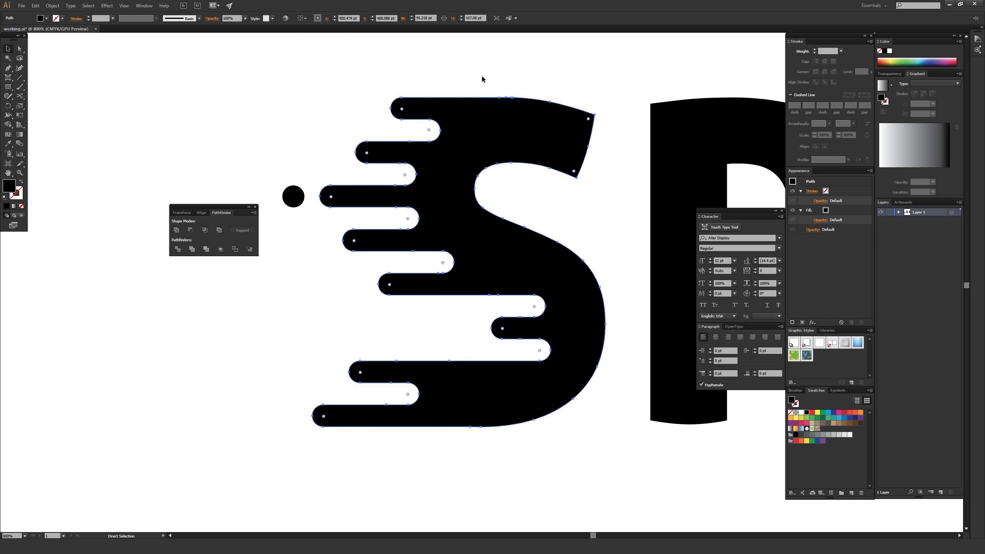
- Shift the P and the first E of the lower SPEED logo leftward to tighten the letter spacing
{"action": "key", "text": "ctrl+minus"}
{"action": "key", "text": "ctrl+minus"}
{"action": "key", "text": "ctrl+minus"}
{"action": "key", "text": "ctrl+minus"}
{"action": "left_click_drag", "start_coordinate": [587, 183], "coordinate": [448, 157]}
{"action": "left_click_drag", "start_coordinate": [429, 223], "coordinate": [465, 220]}
{"action": "key", "text": "Left"}
{"action": "key", "text": "Left"}
{"action": "key", "text": "Left"}
{"action": "key", "text": "Left"}
- Move the lower logo's second E about 12.5 pt left and bring the D left to close the gap beside it
{"action": "left_click_drag", "start_coordinate": [532, 217], "coordinate": [521, 218]}
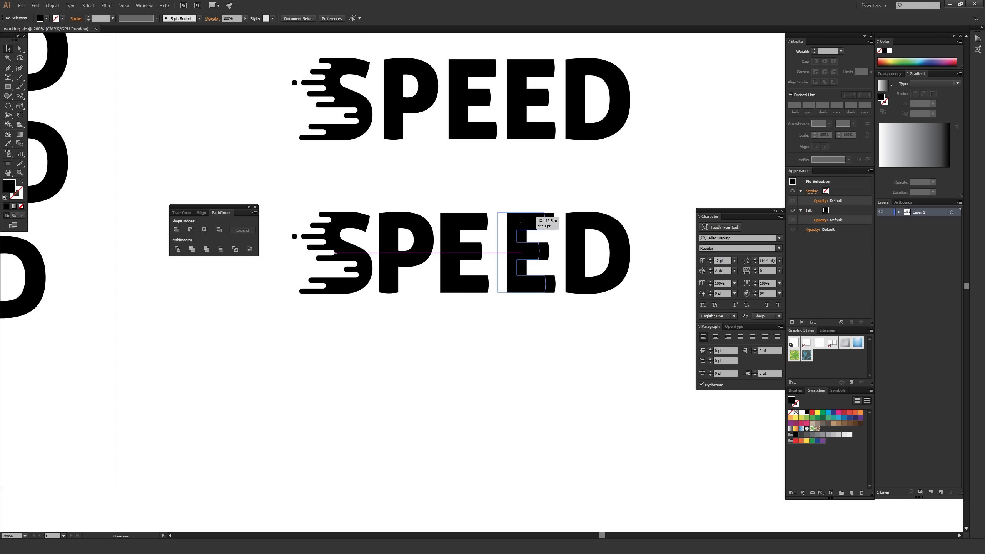
{"action": "left_click", "coordinate": [541, 189]}
{"action": "left_click_drag", "start_coordinate": [589, 220], "coordinate": [574, 214]}
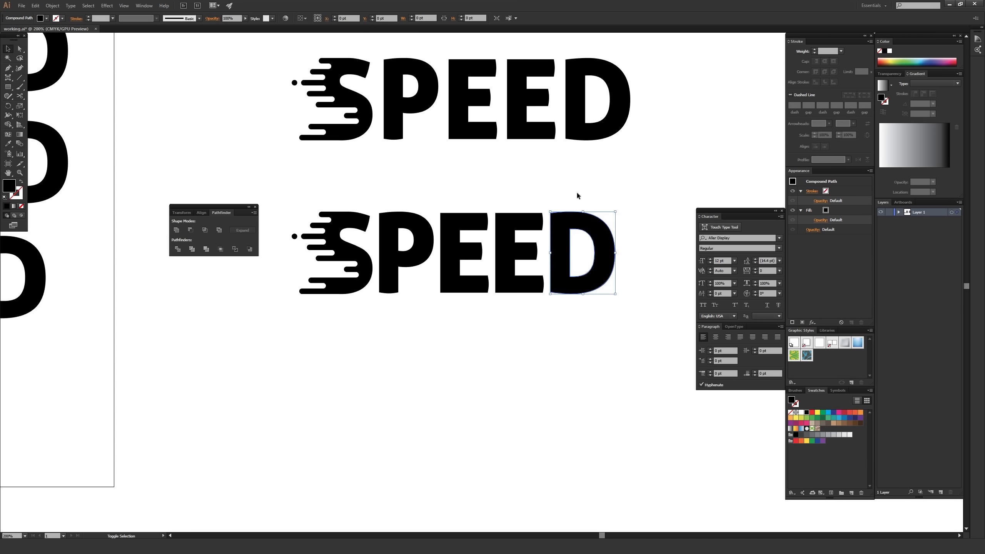
{"action": "left_click", "coordinate": [578, 198]}
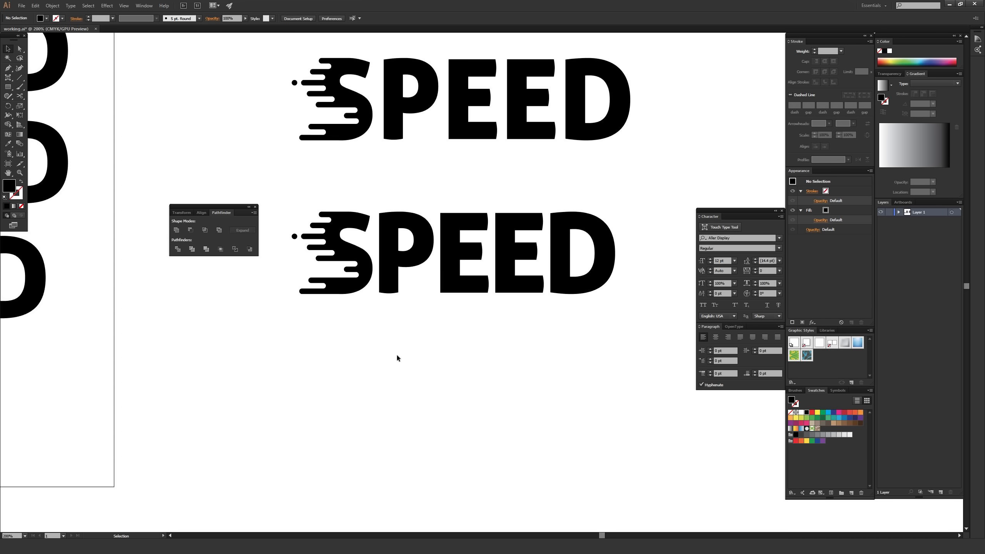